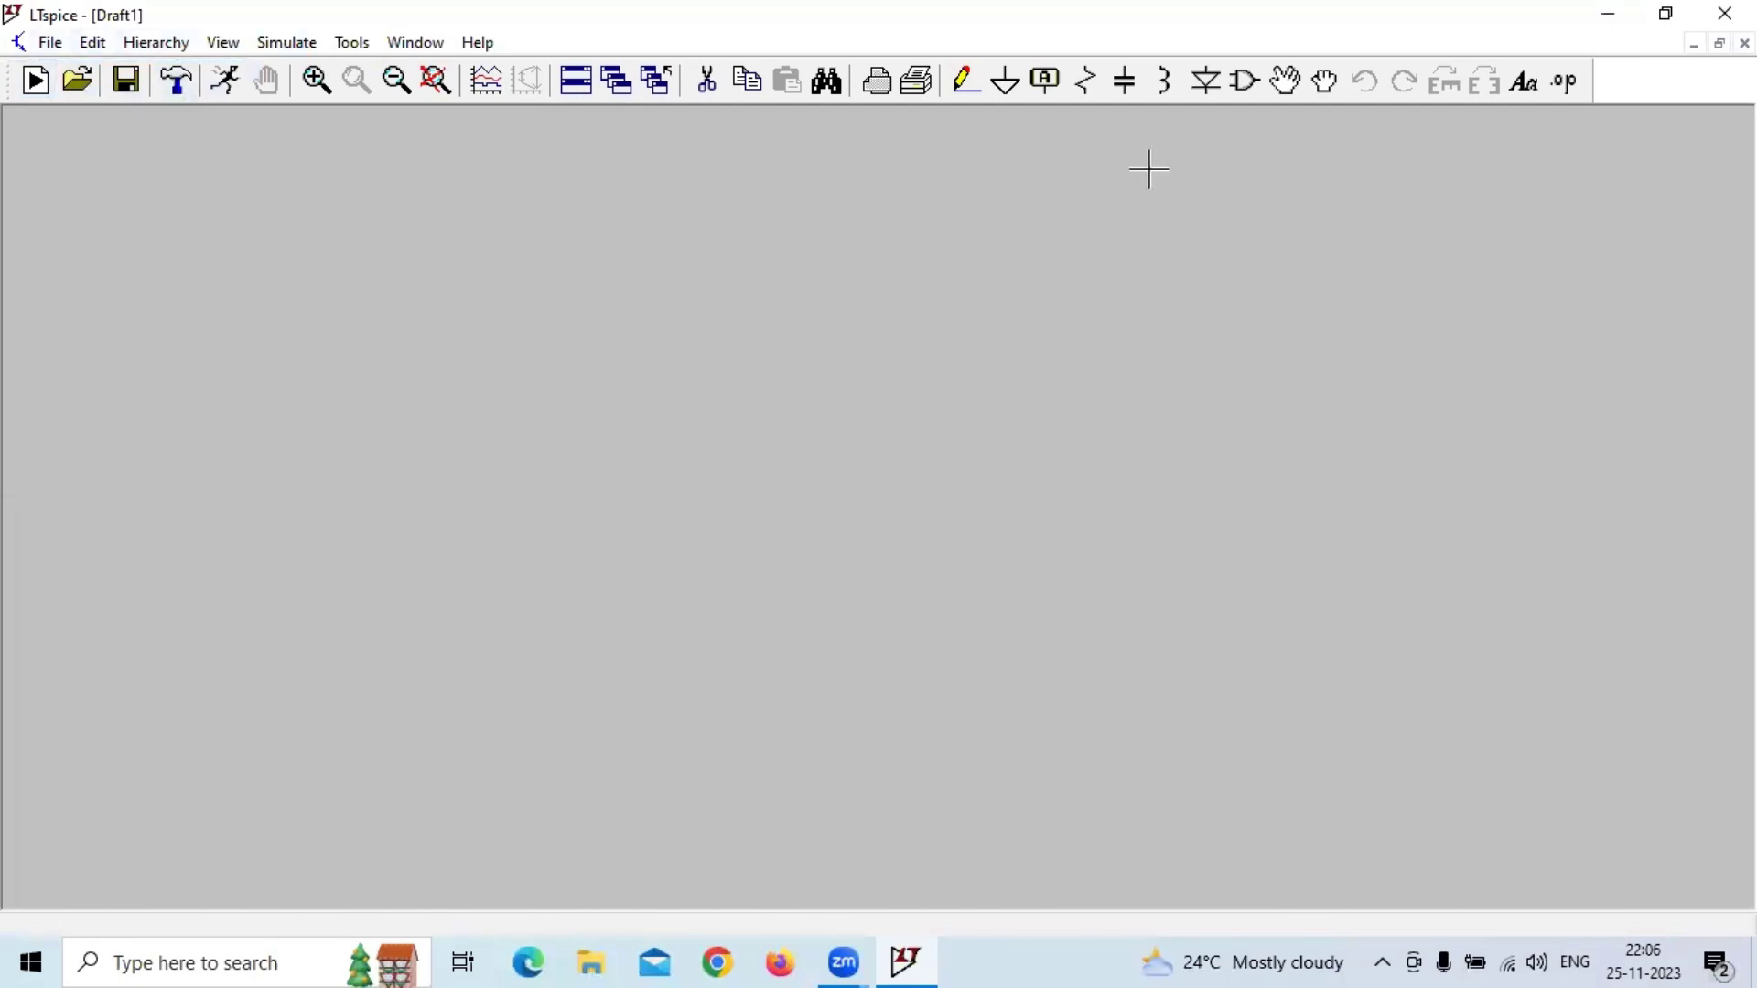
Step: Rotate the diode to point right and place D1–D4 in two rows of two
left_click(1215, 82)
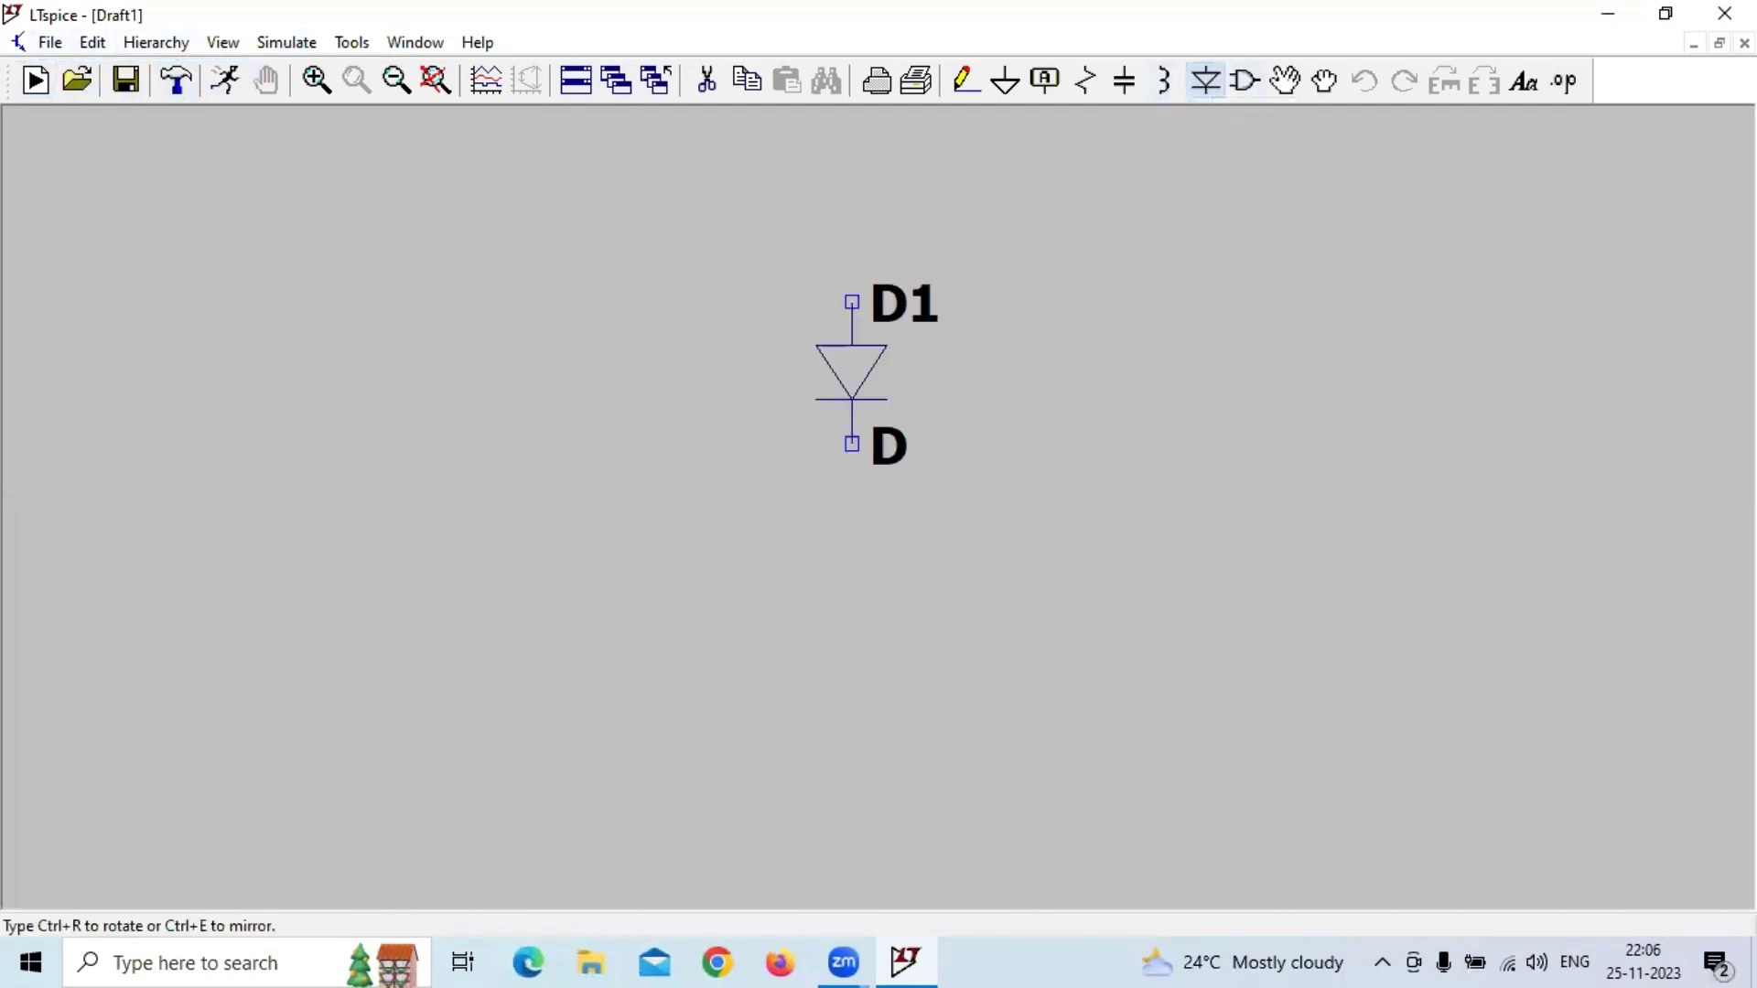
key("ctrl+r")
key("ctrl+e")
key("ctrl+r")
key("ctrl+r")
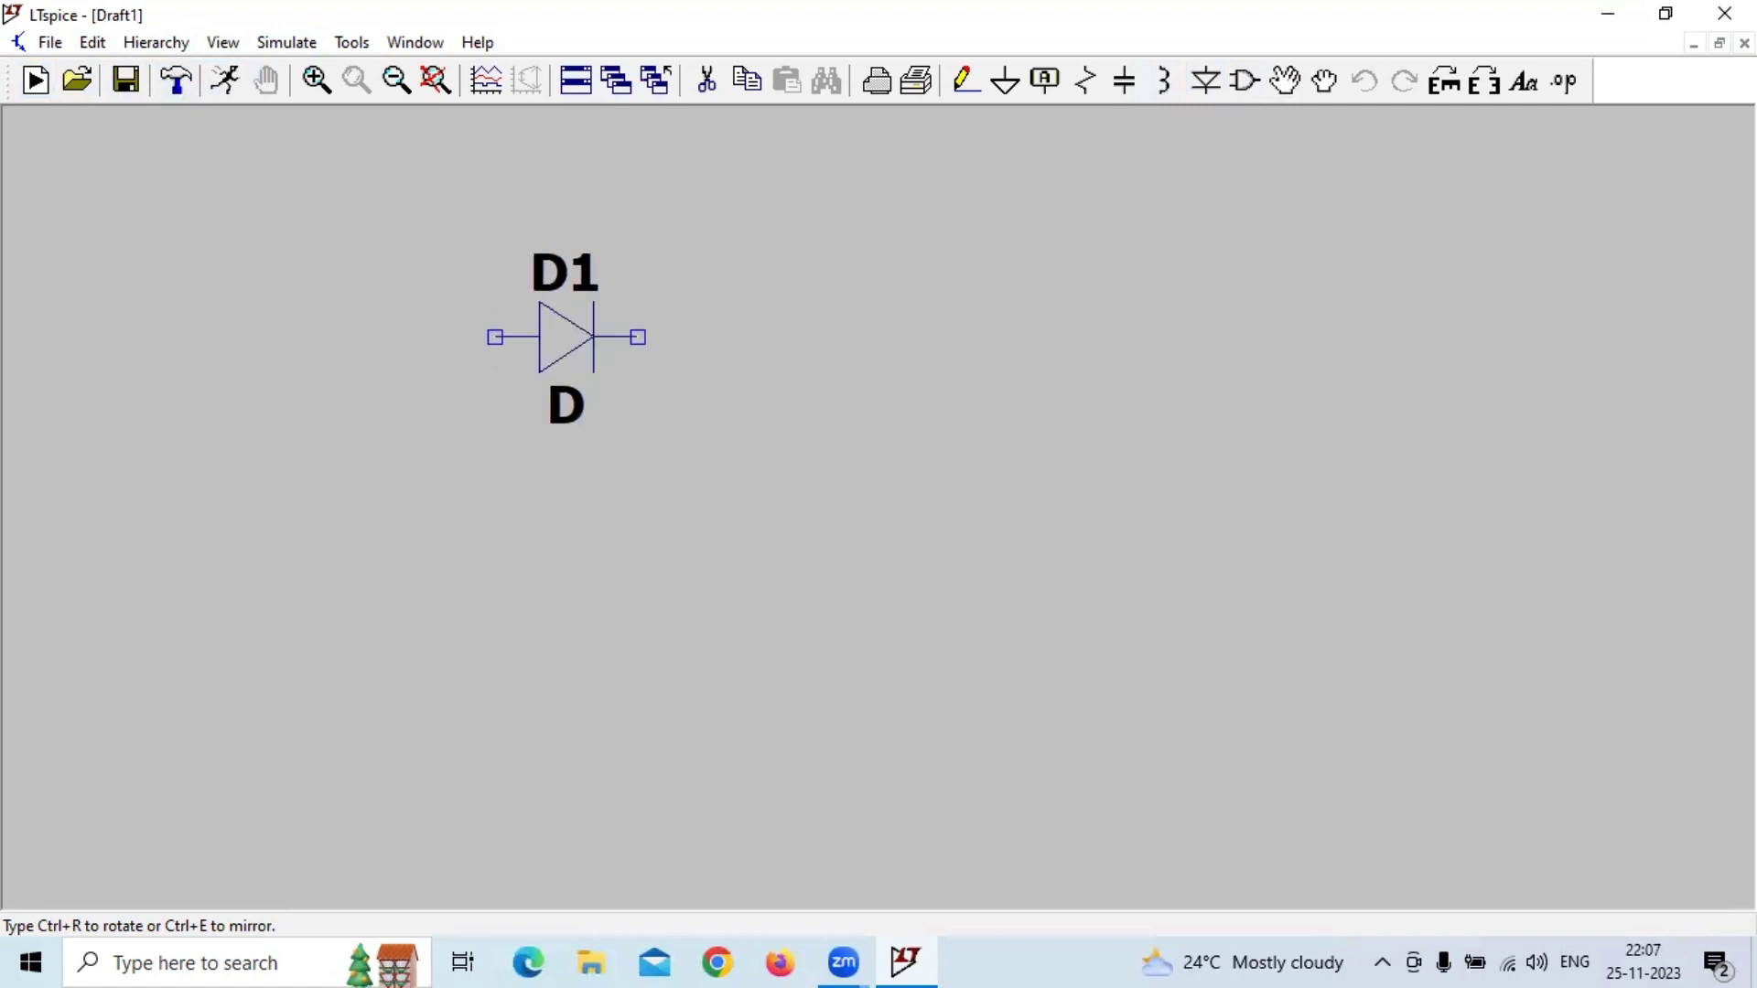
left_click(743, 372)
left_click(1135, 373)
left_click(744, 692)
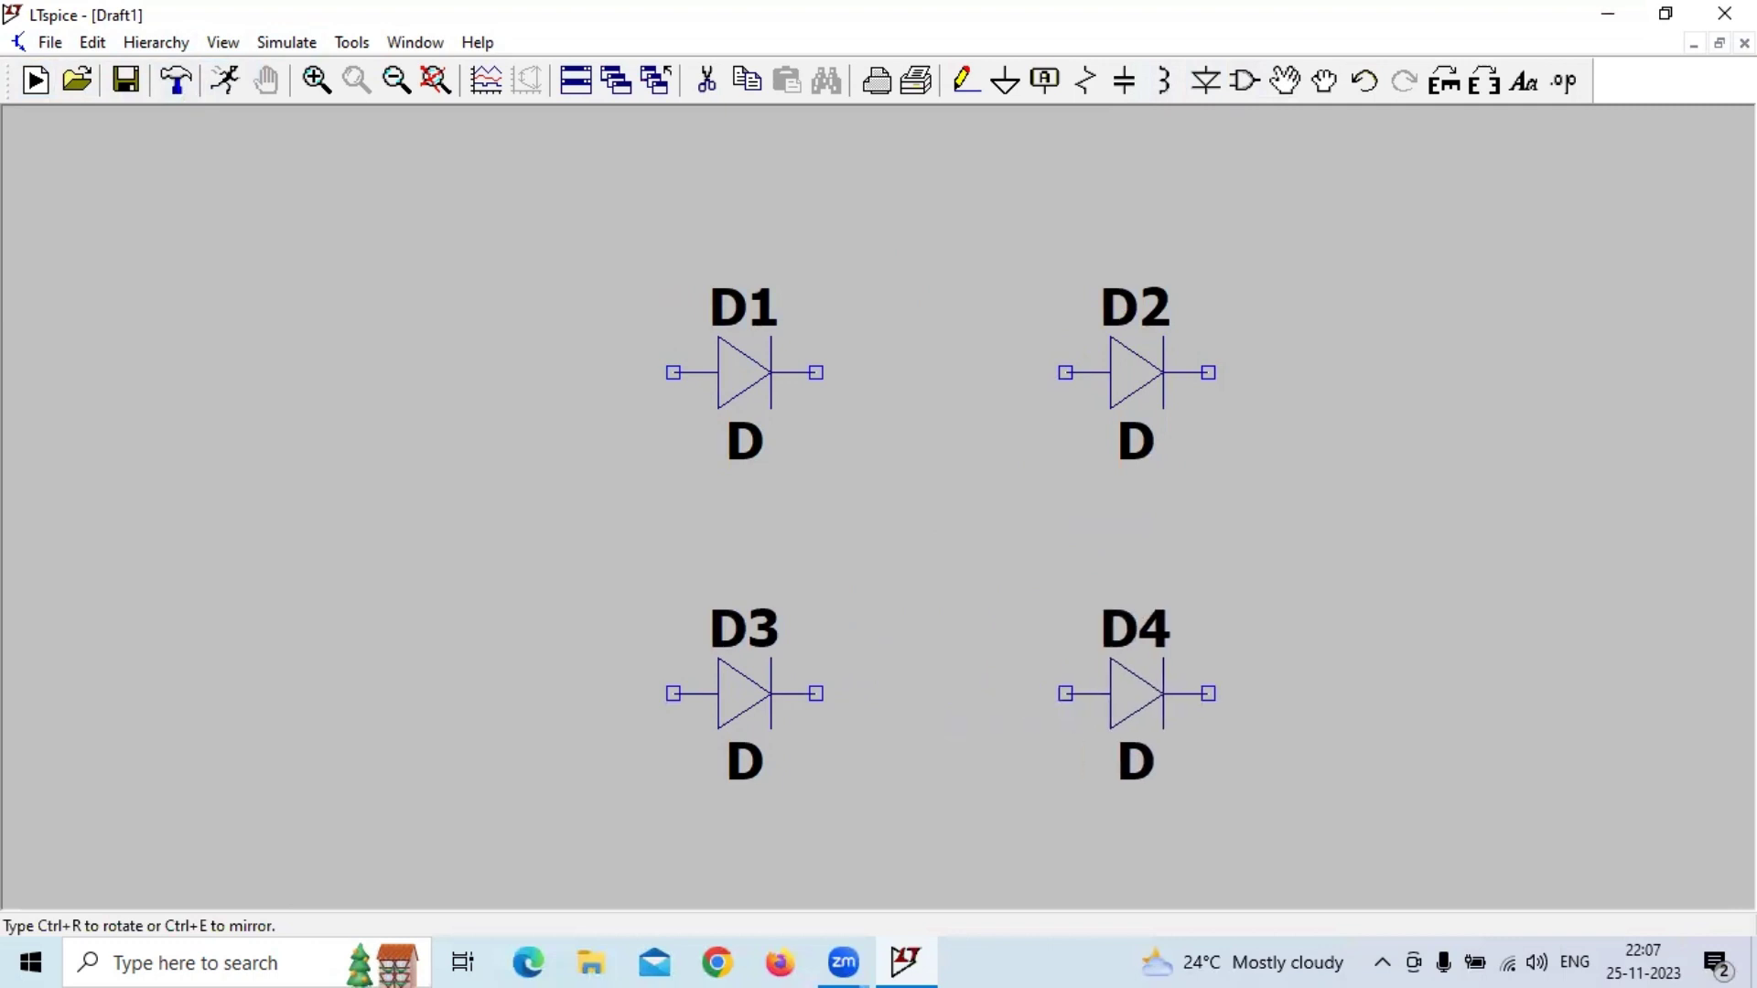
scroll(1135, 692, "down", 5)
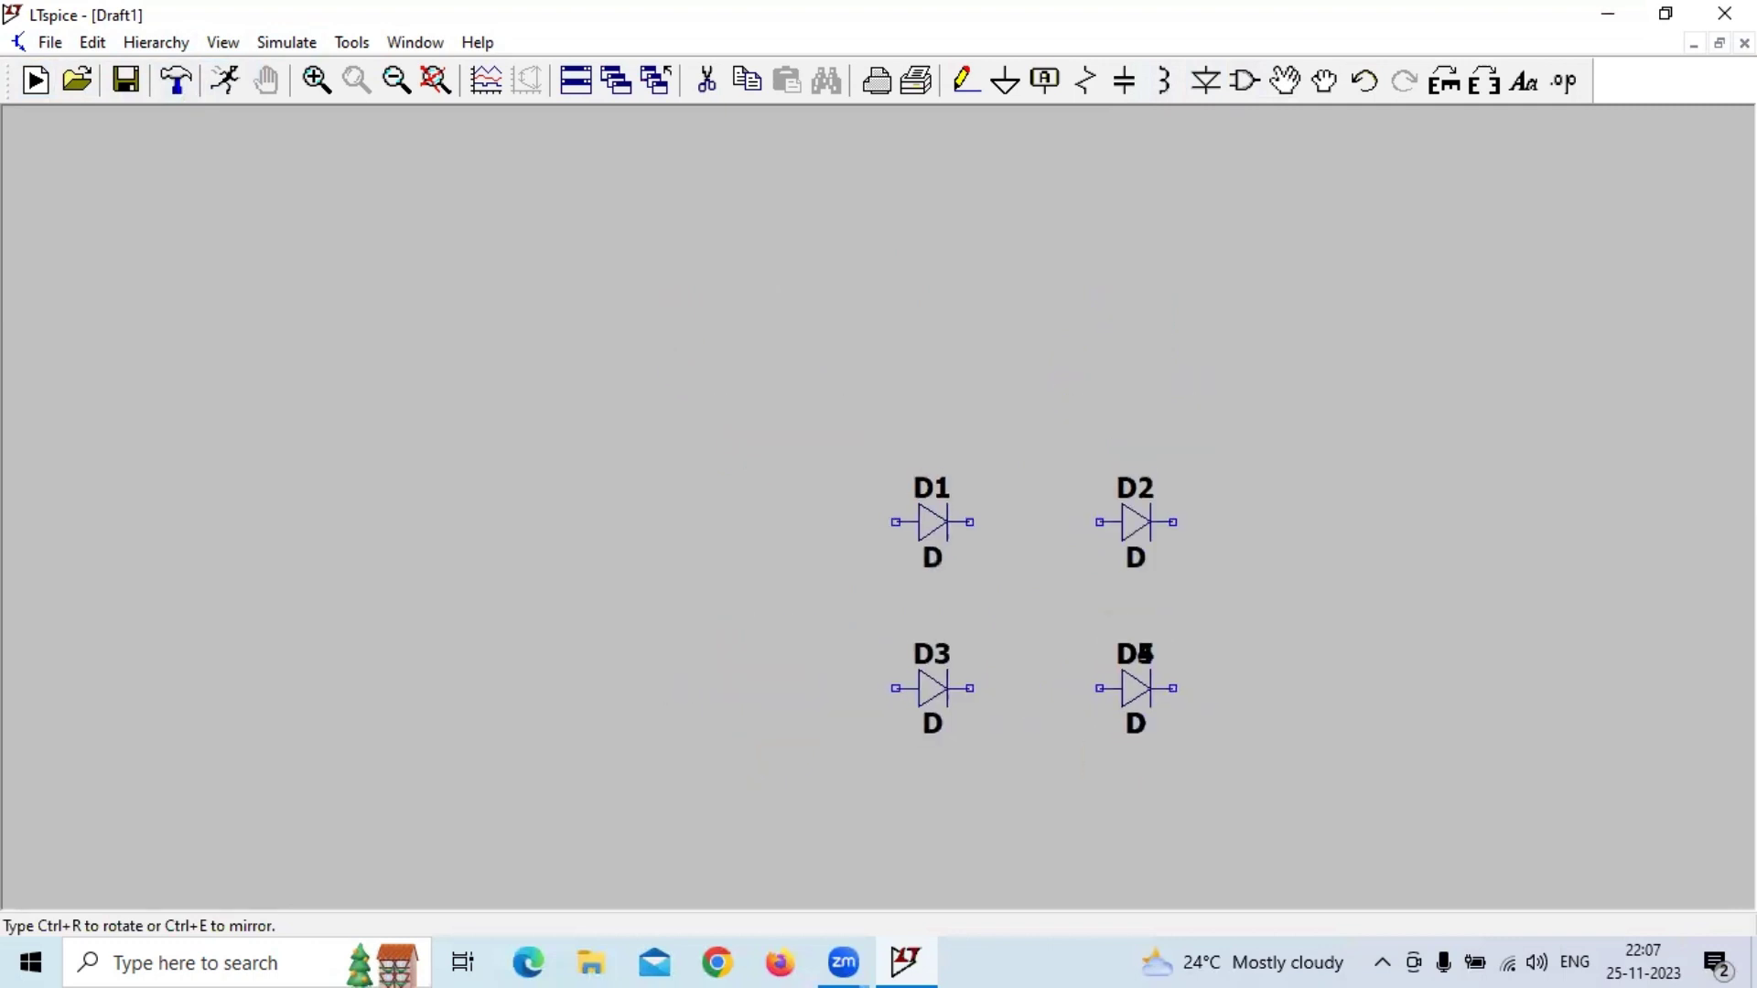
scroll(1135, 693, "up", 1)
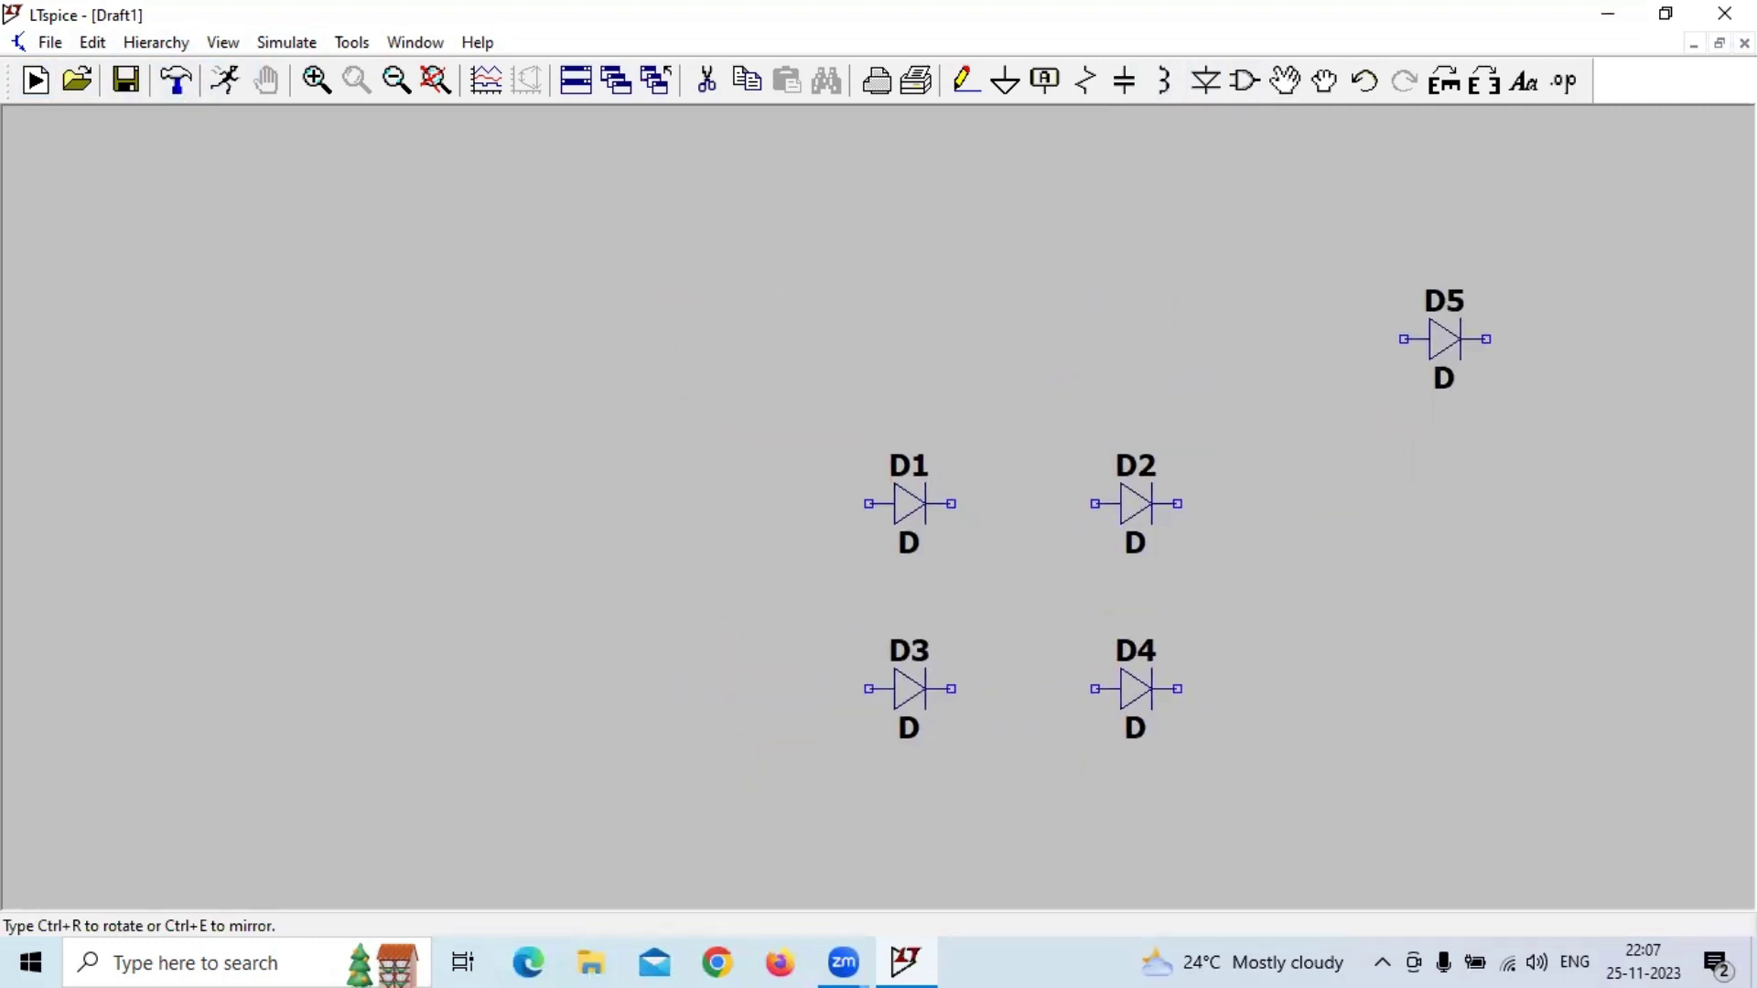
key("Escape")
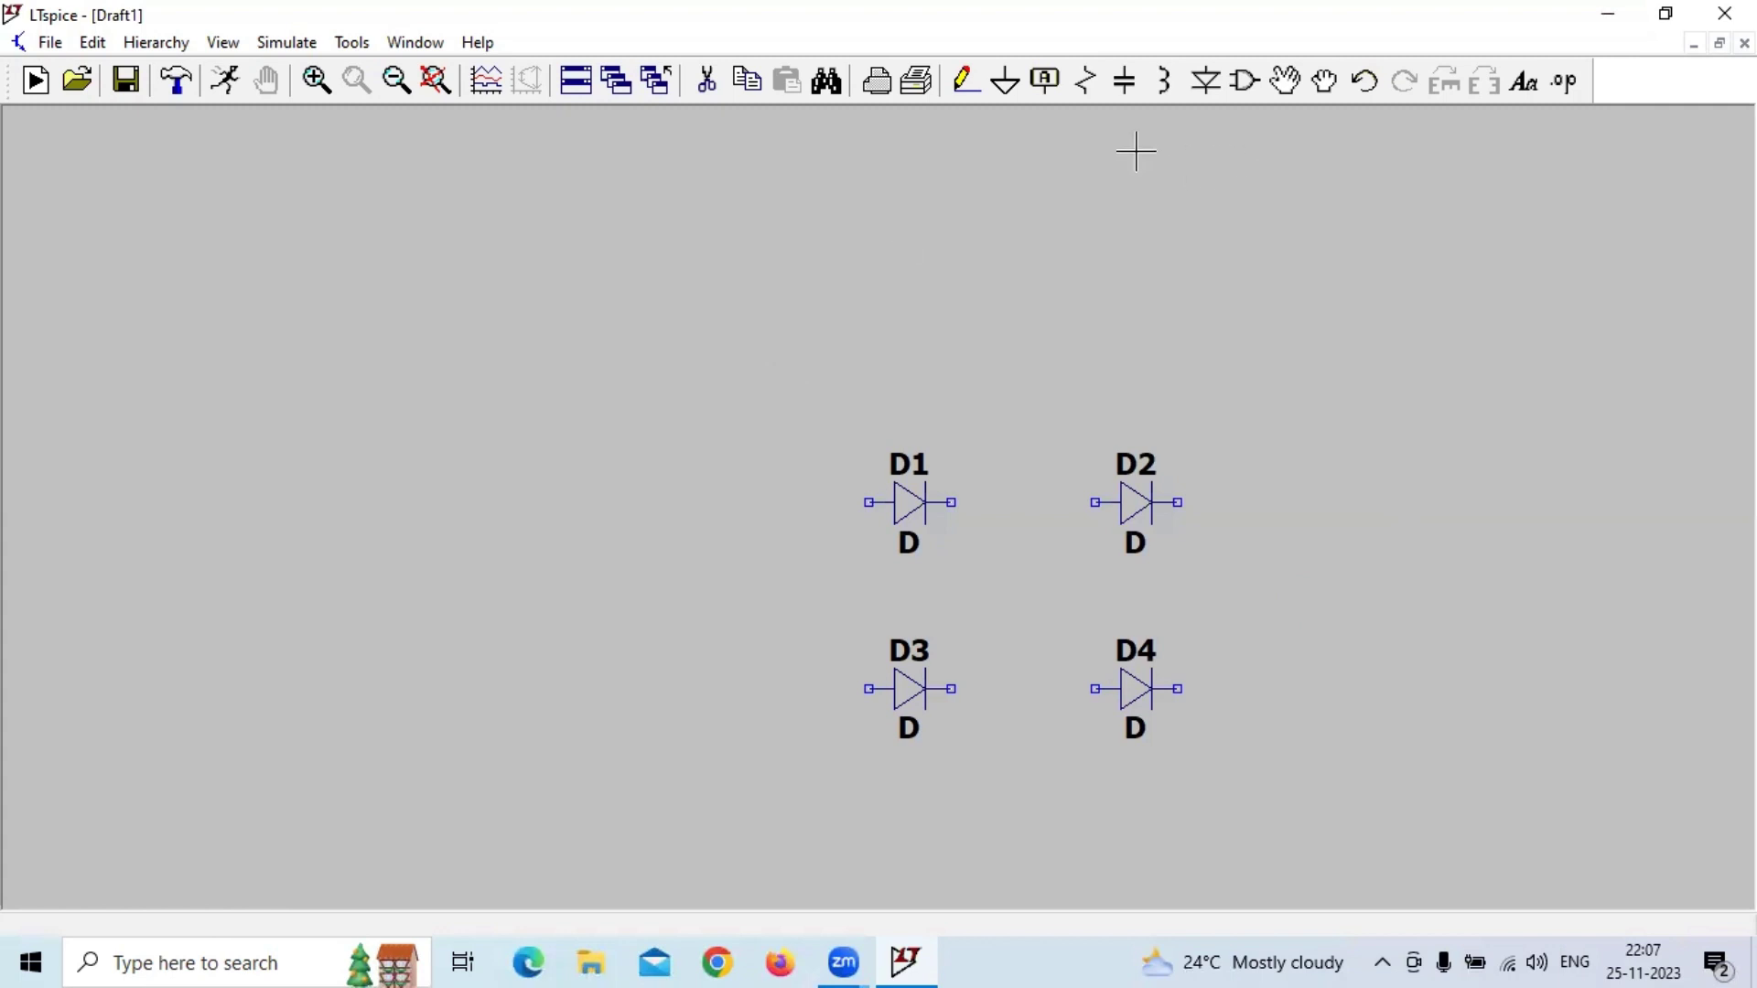
Step: Place inductor L1 and a second inductor L2 flipped to face it
left_click(1164, 82)
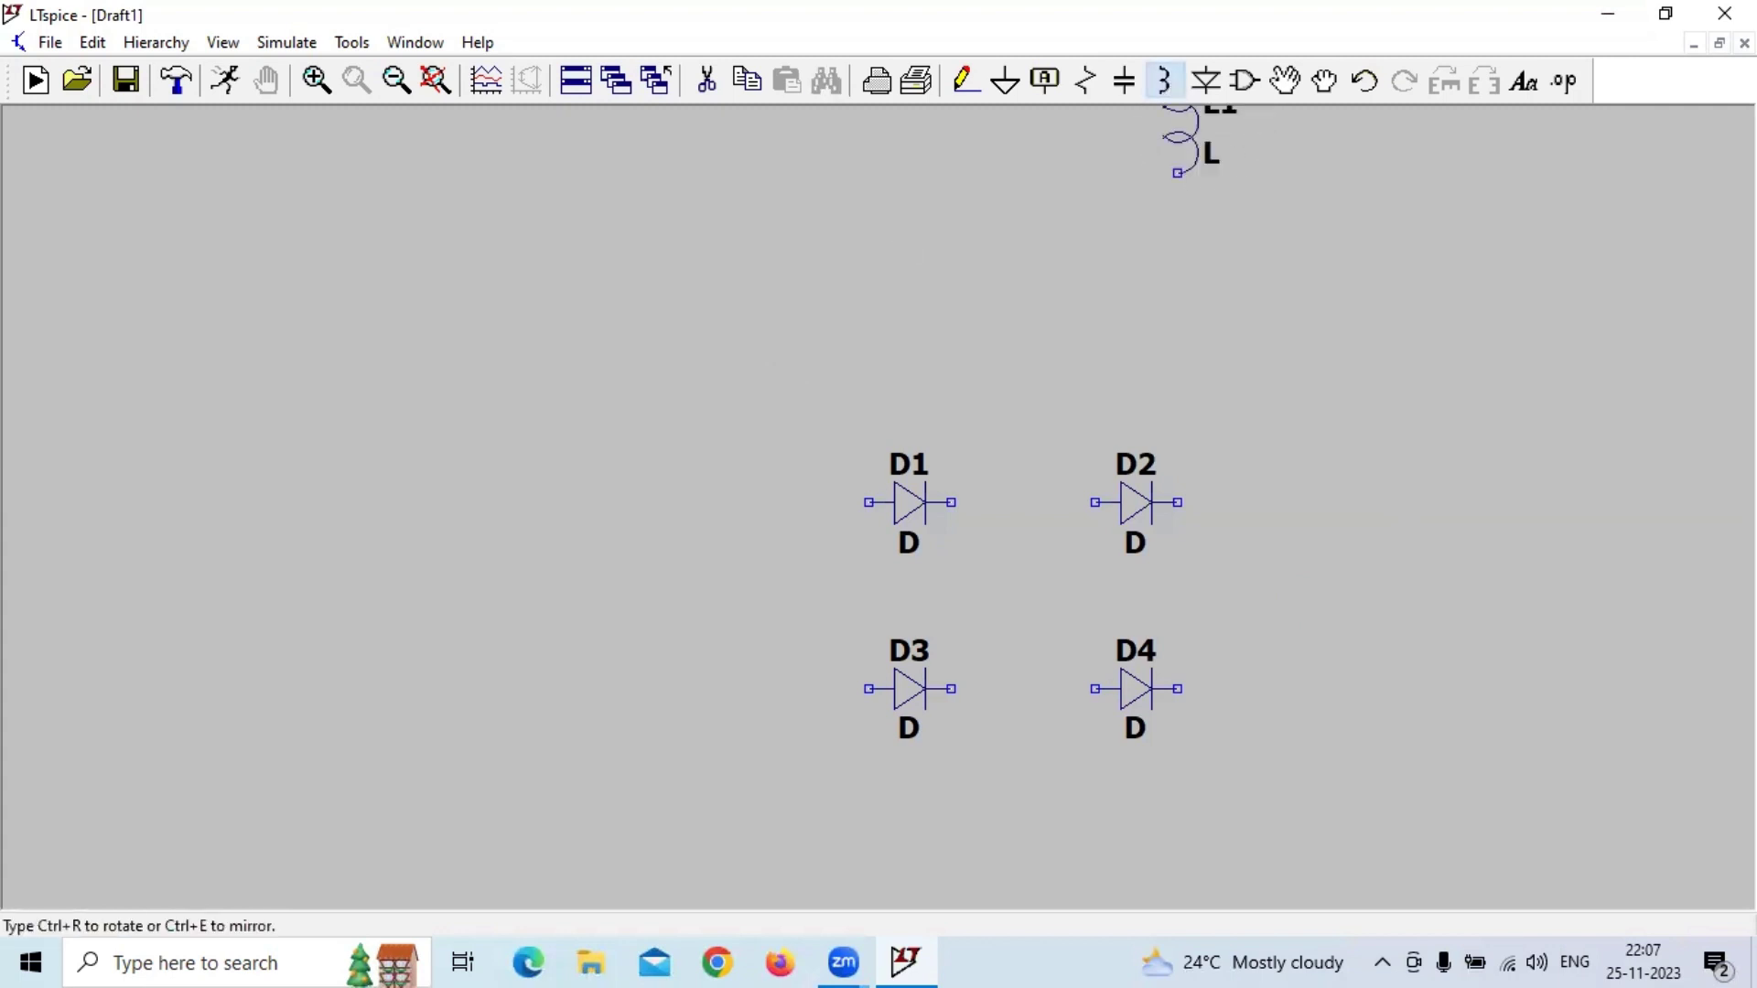
left_click(457, 525)
key("ctrl+r")
key("ctrl+r")
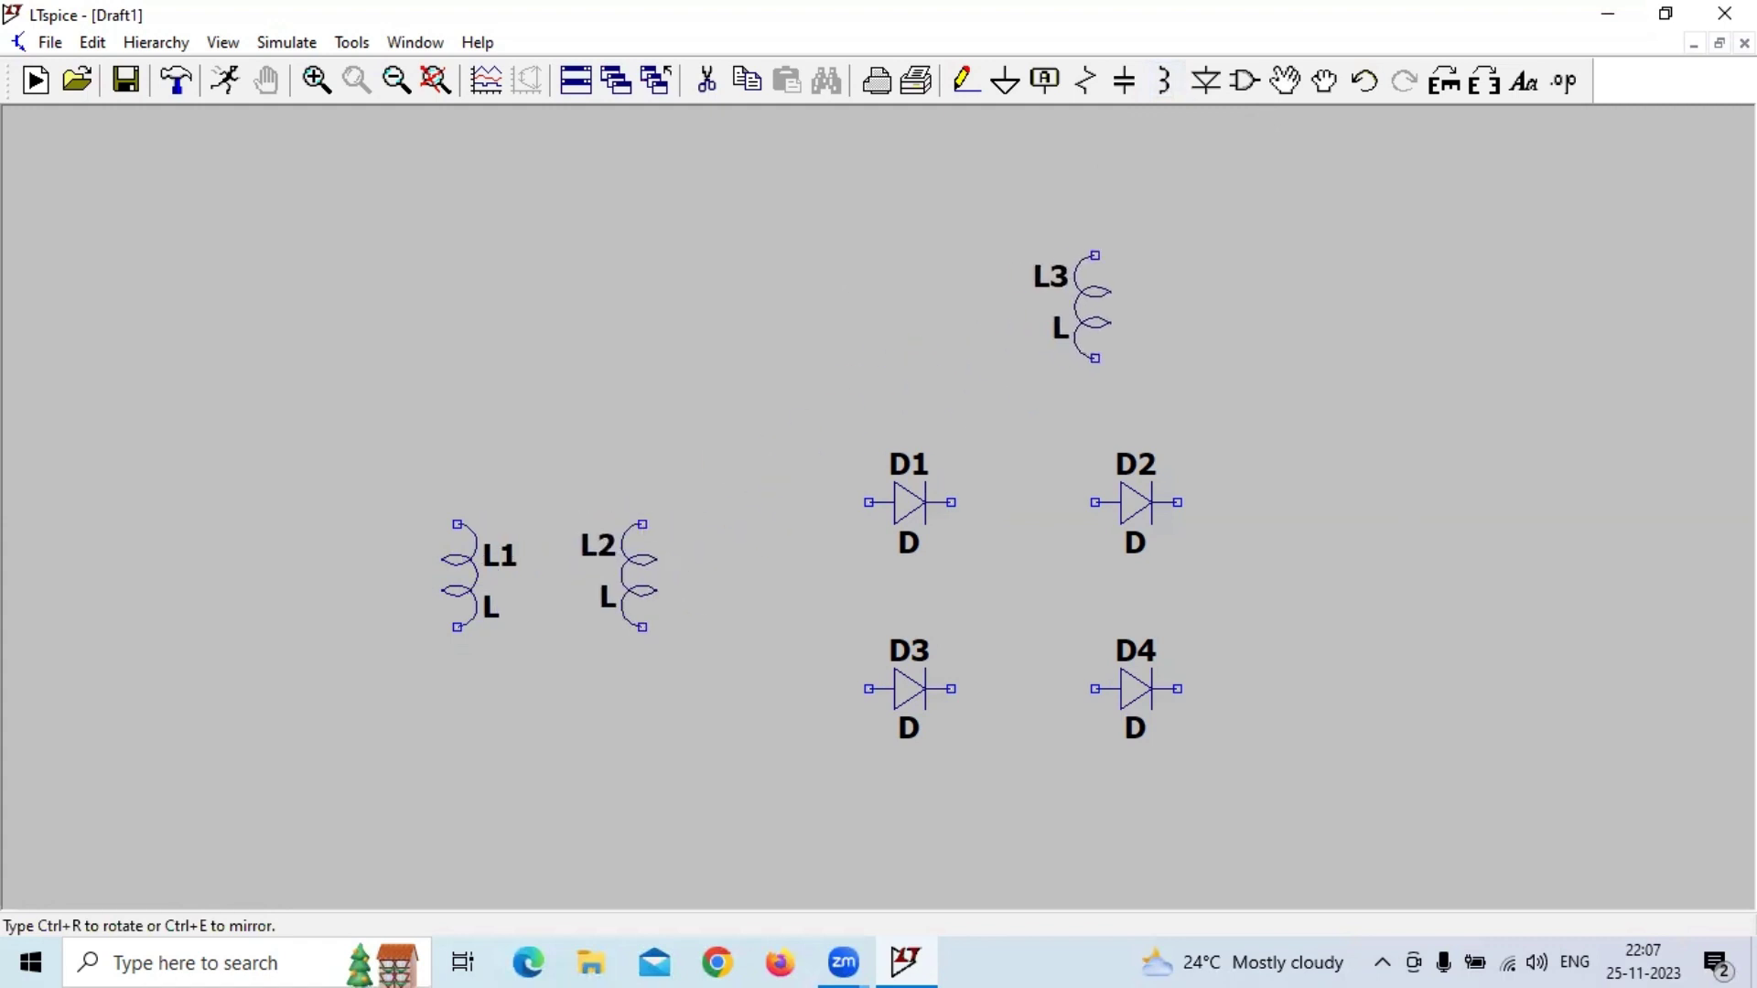
key("Escape")
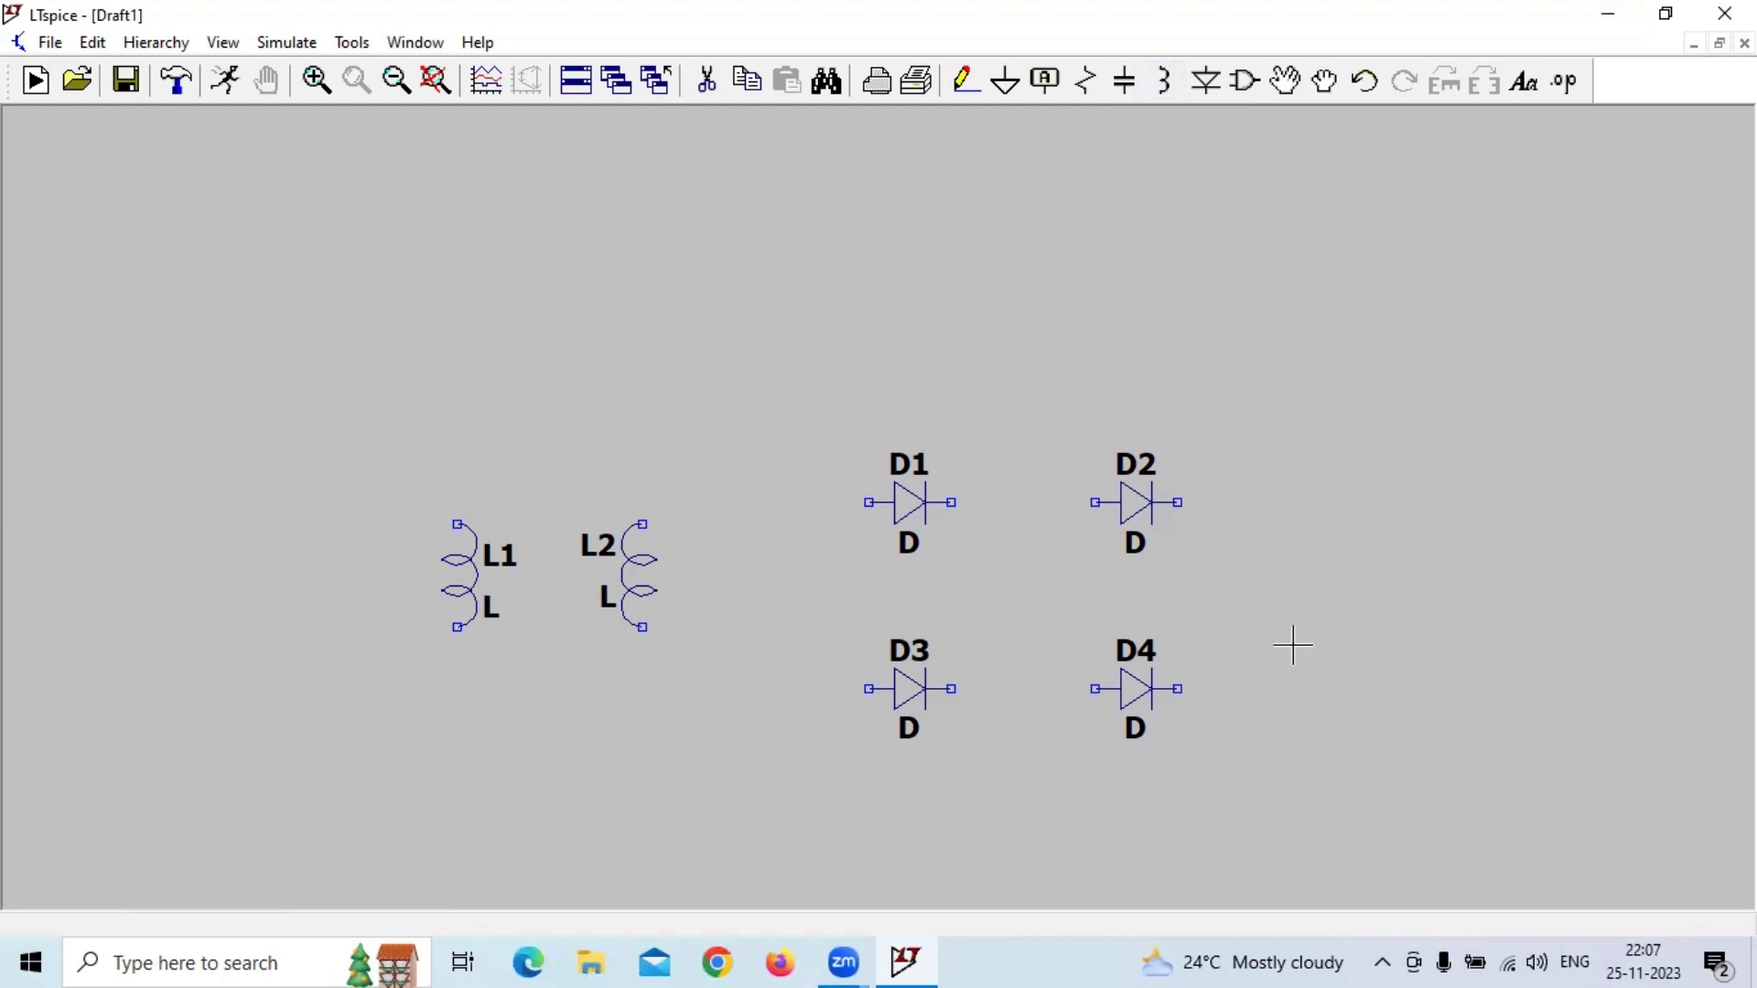
Step: Place resistor R1 to the right of the diodes
left_click(1085, 80)
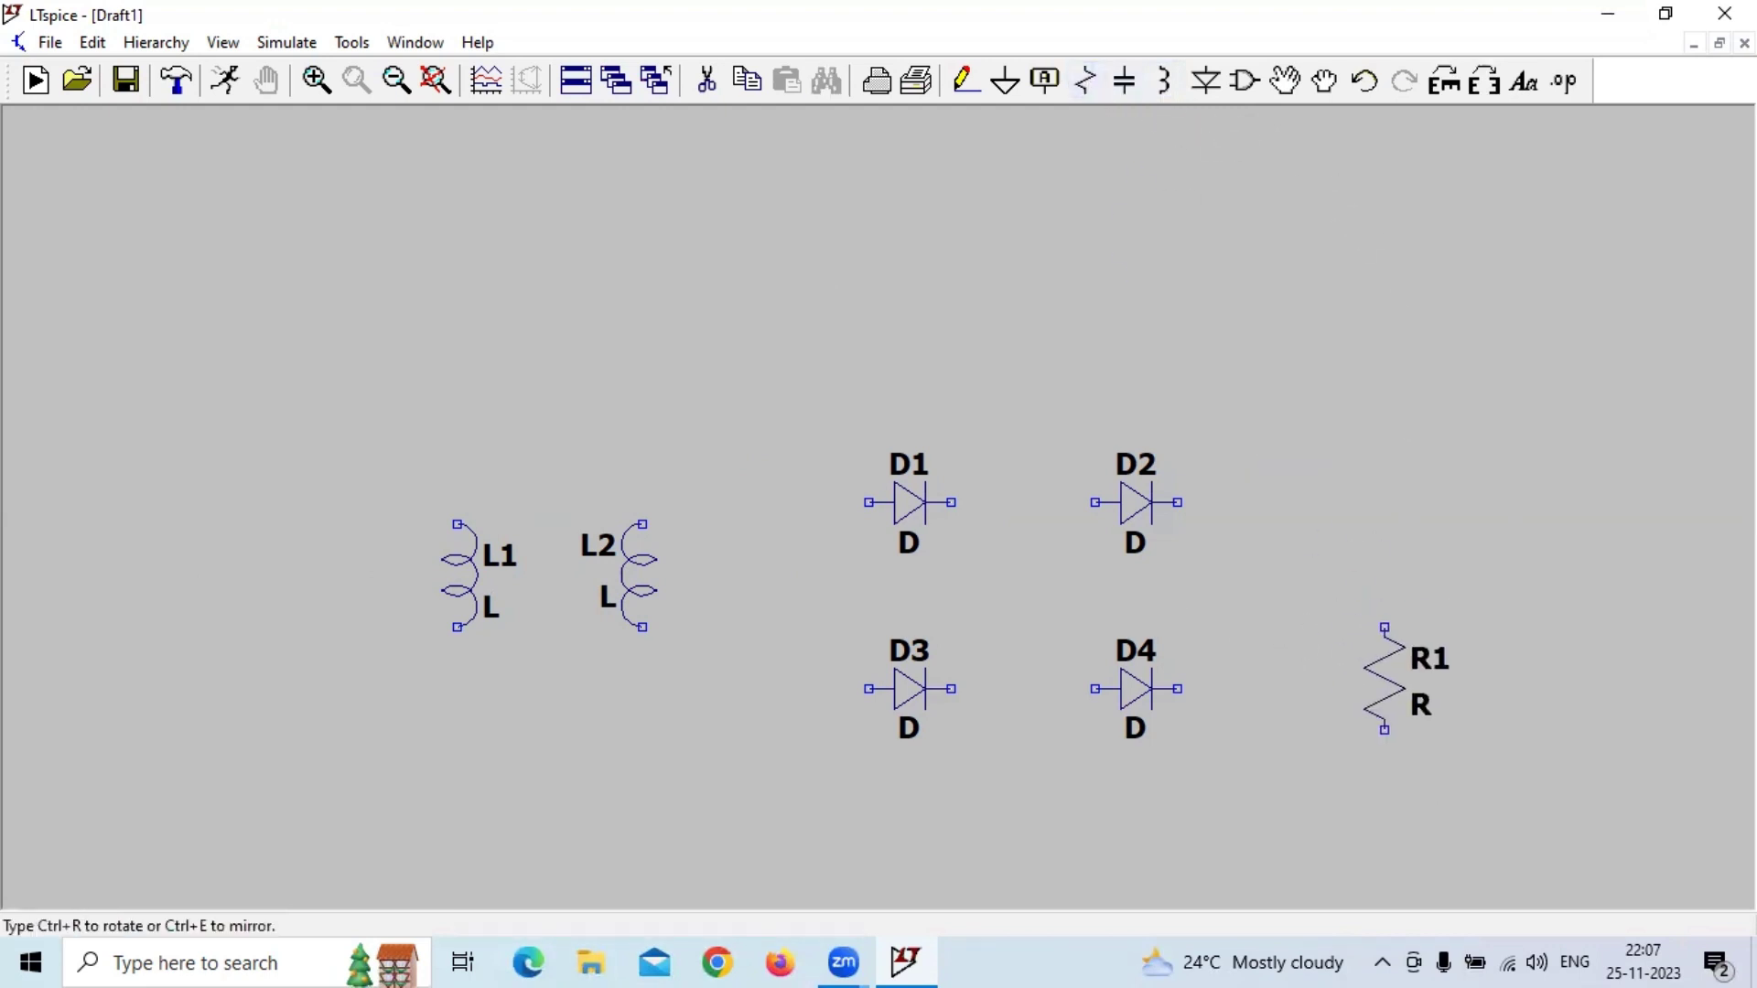
left_click(1384, 695)
key("Escape")
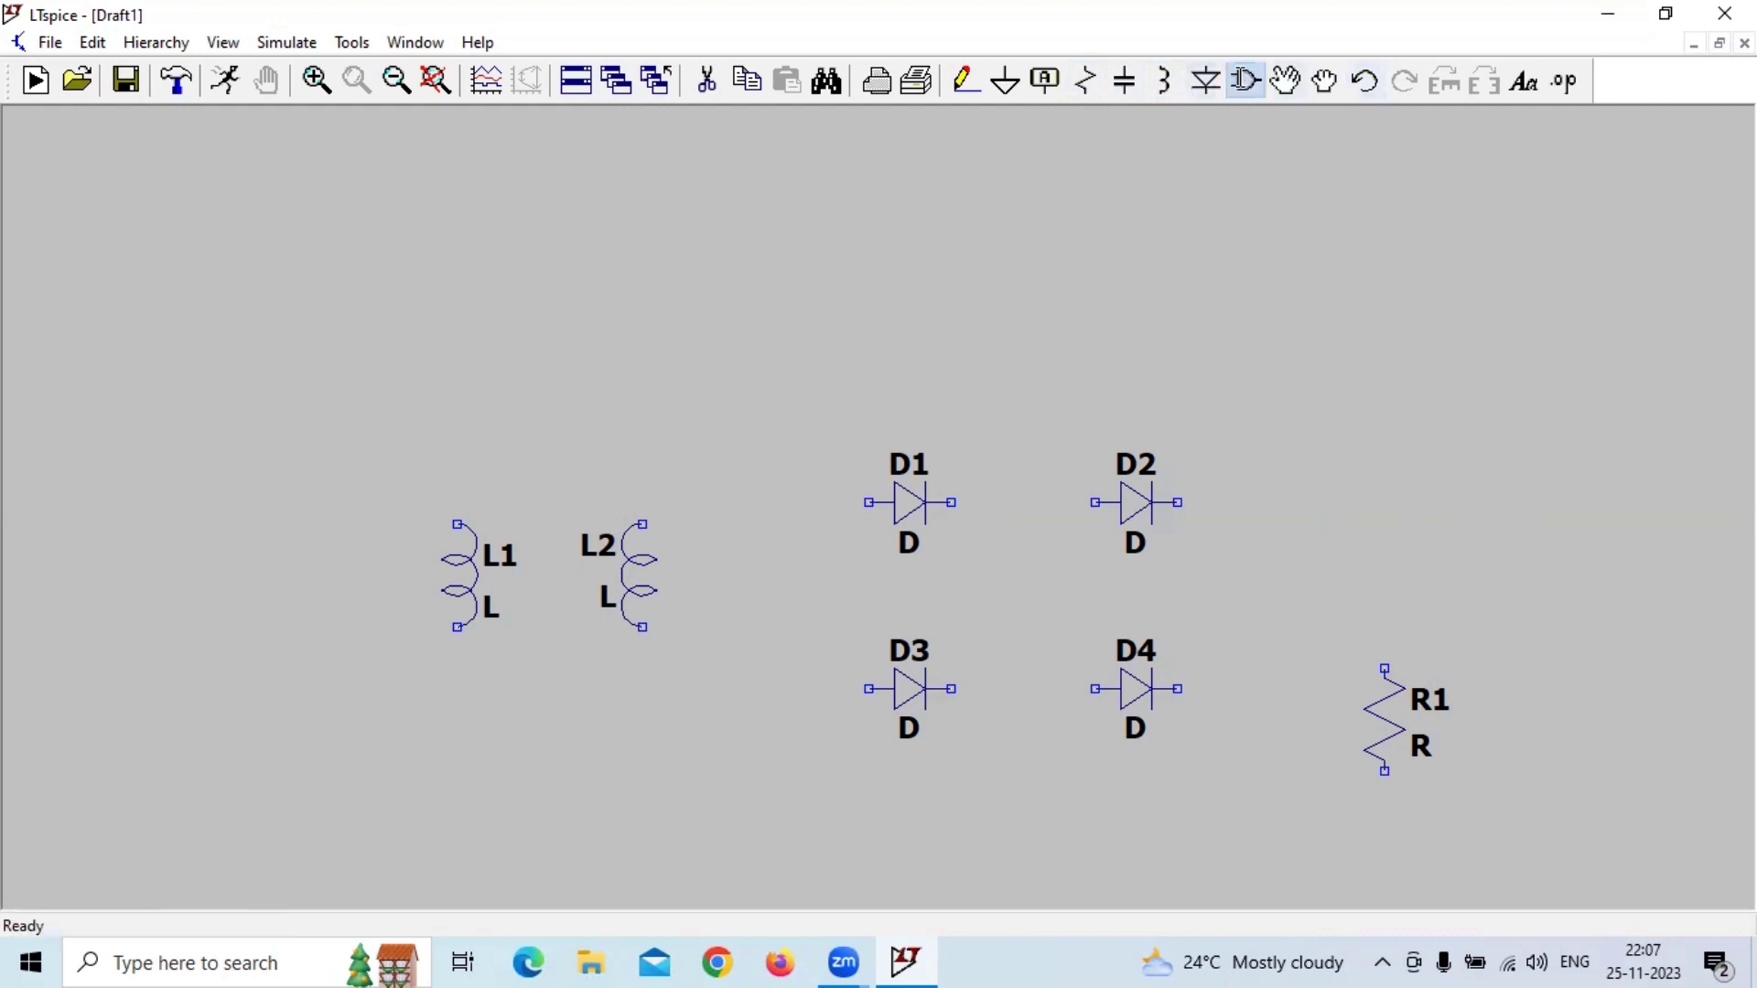
Step: Find the voltage source in the component library and place V1 left of L1
left_click(1245, 80)
type("vol")
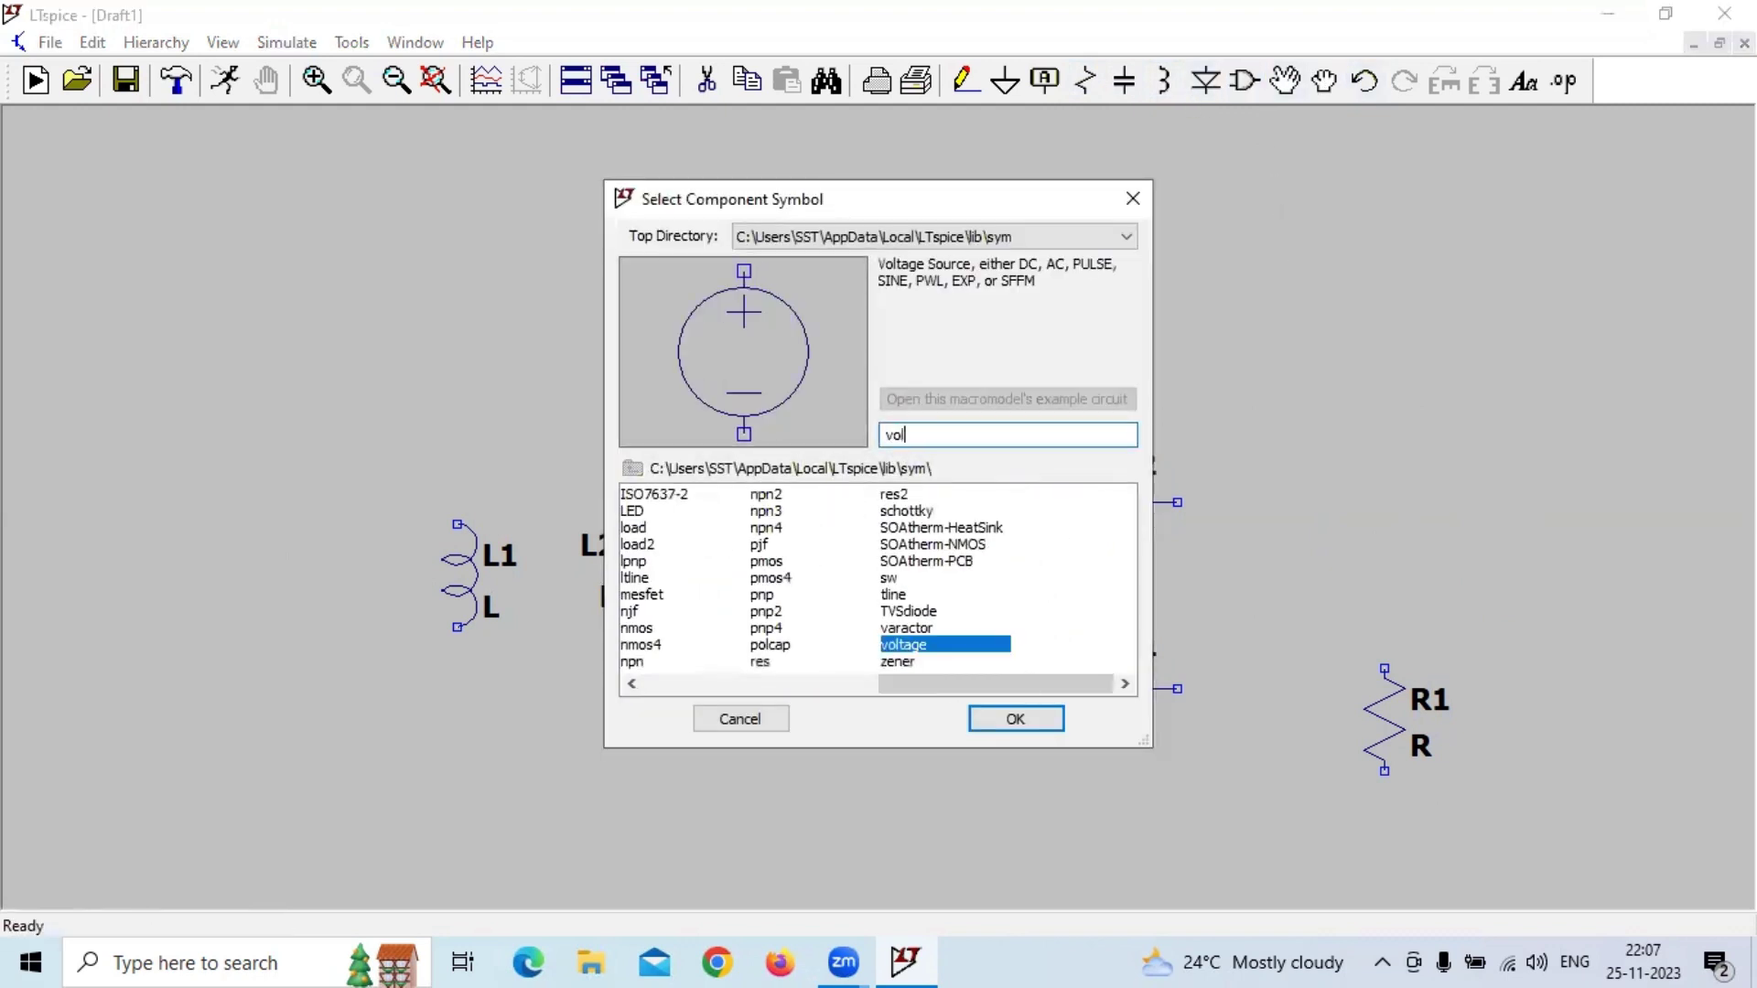
left_click(945, 645)
left_click(1016, 719)
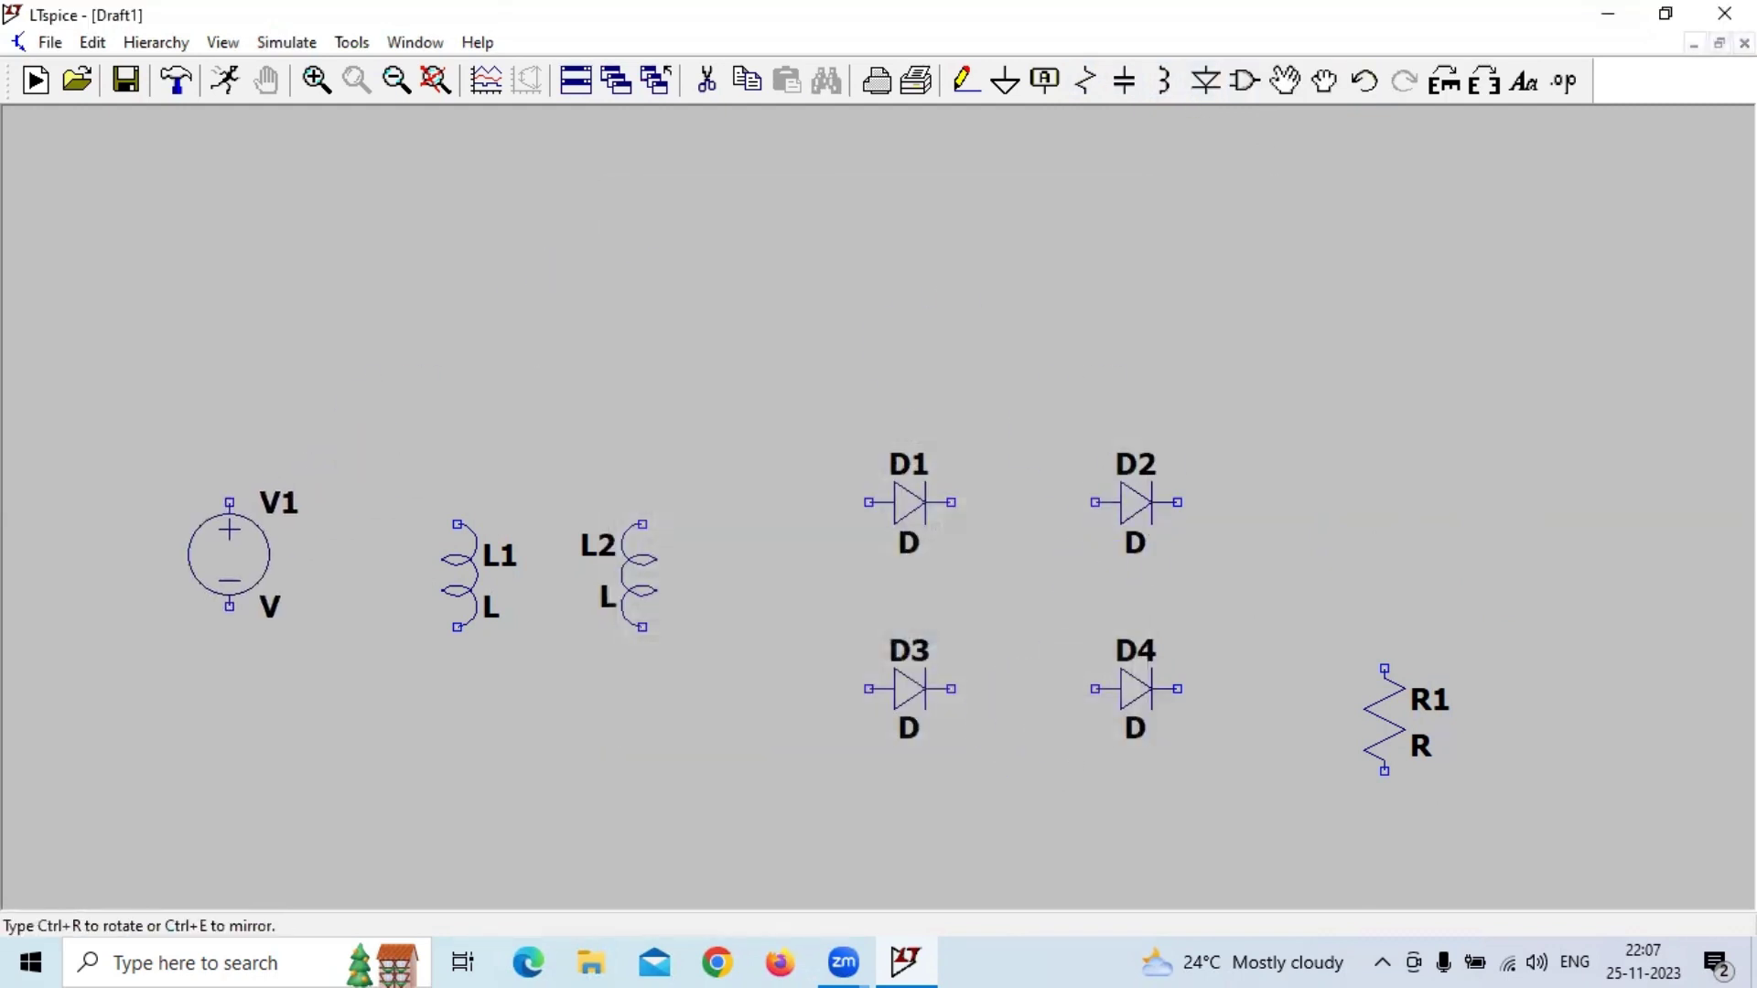
left_click(208, 577)
key("Escape")
Step: Wire V1 into a loop with L1
left_click(967, 81)
left_click(209, 525)
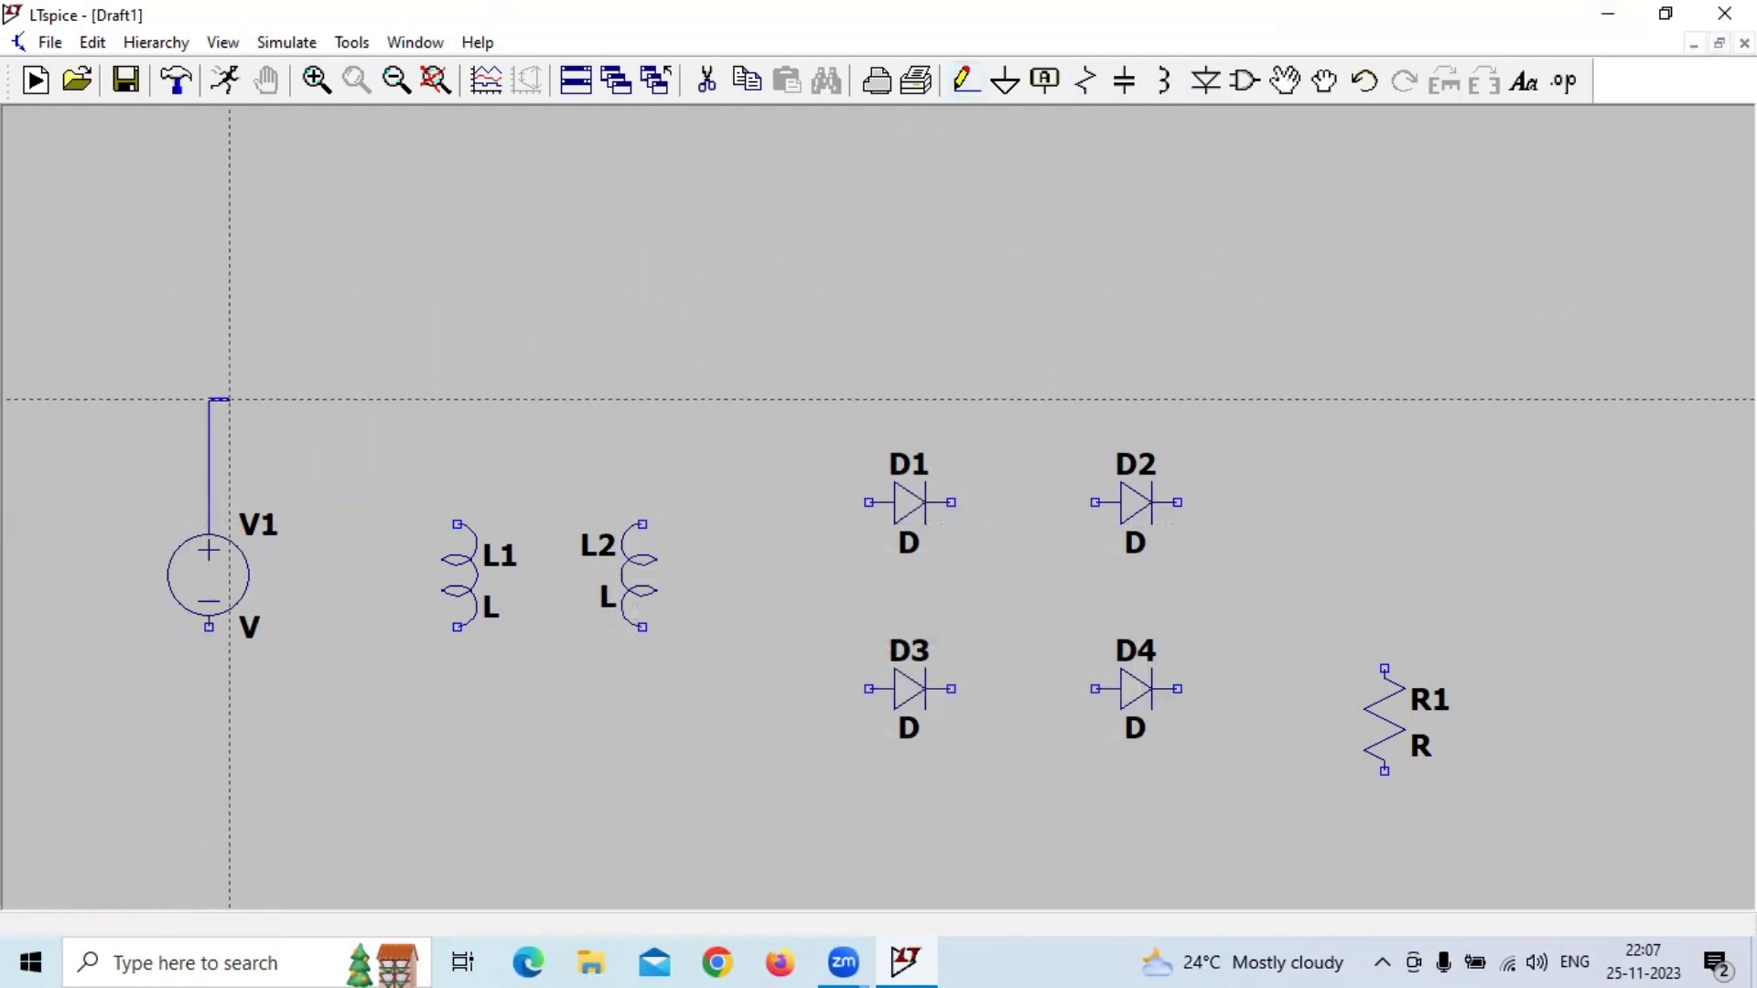
left_click(457, 399)
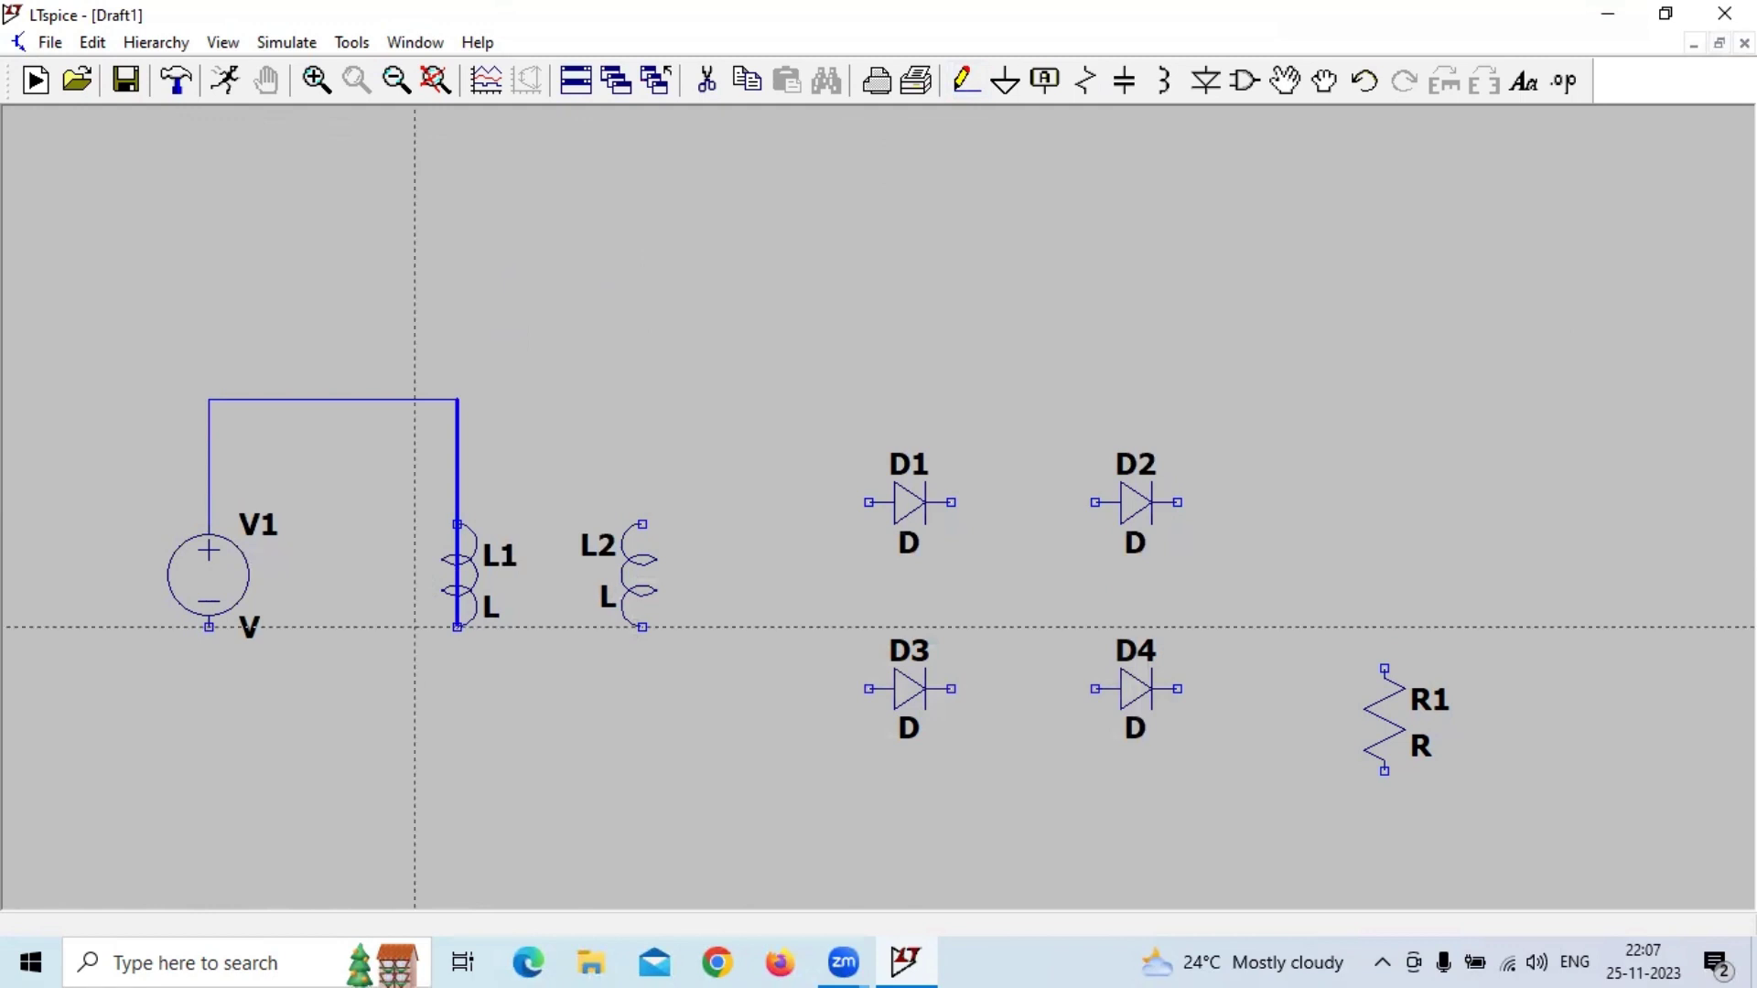
left_click(209, 730)
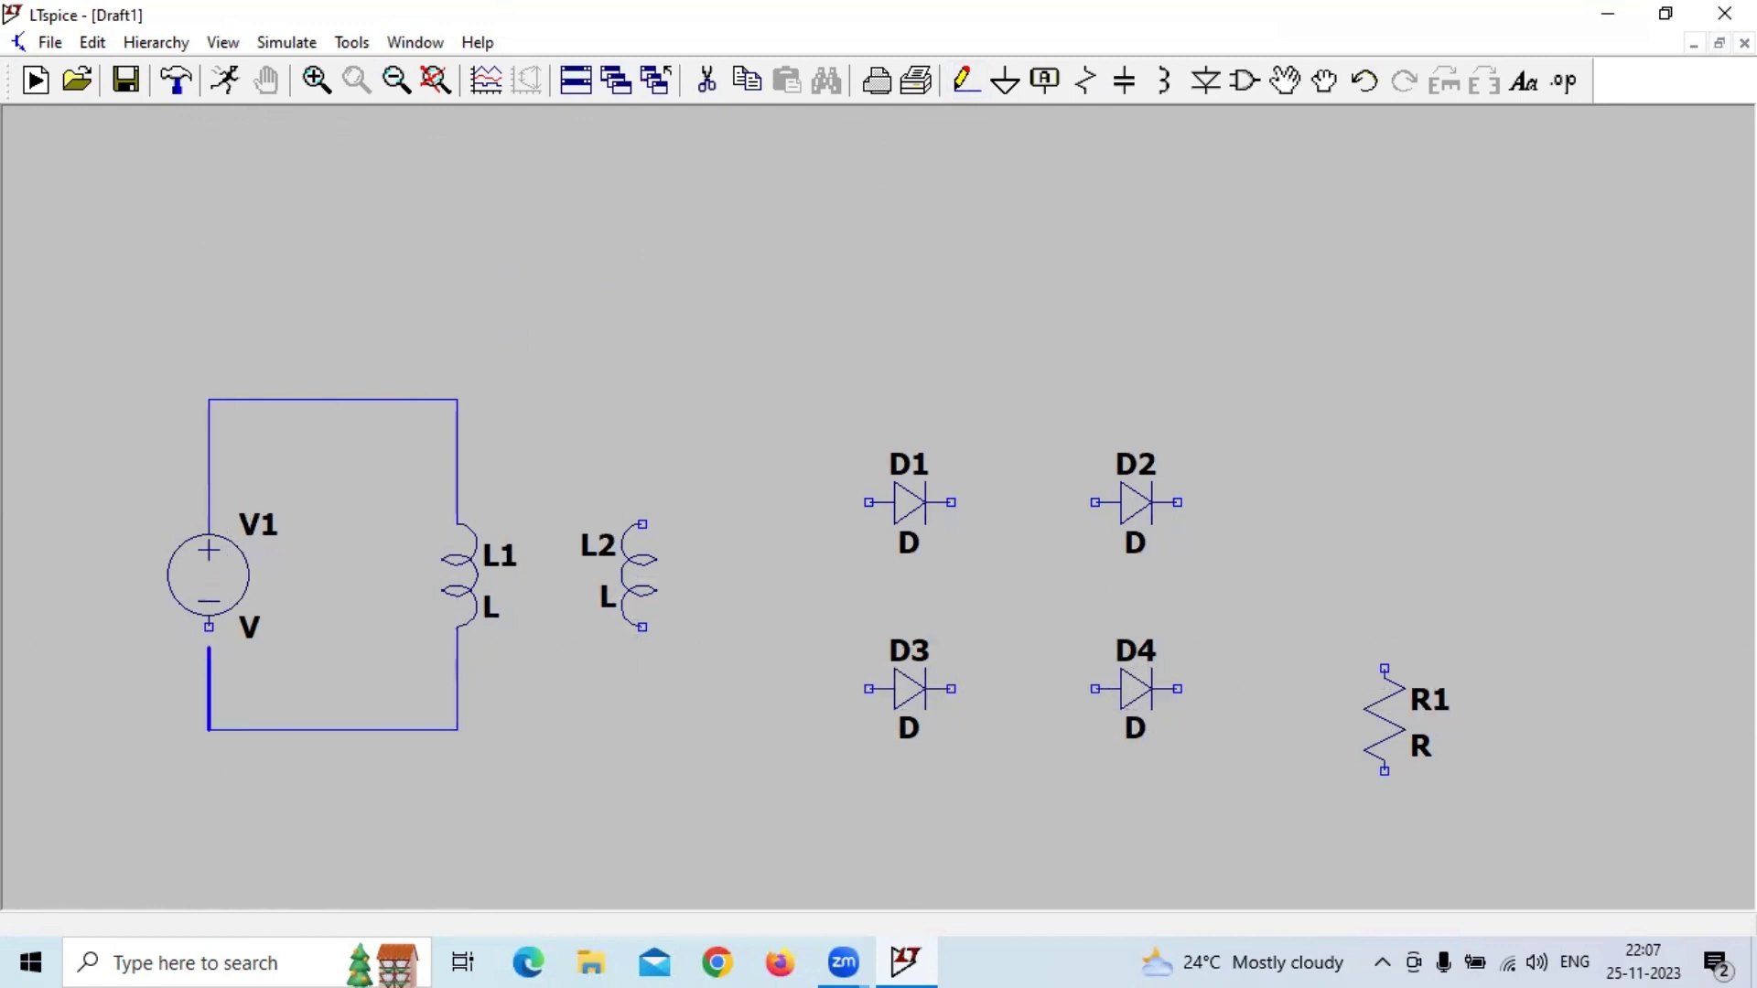
left_click(208, 626)
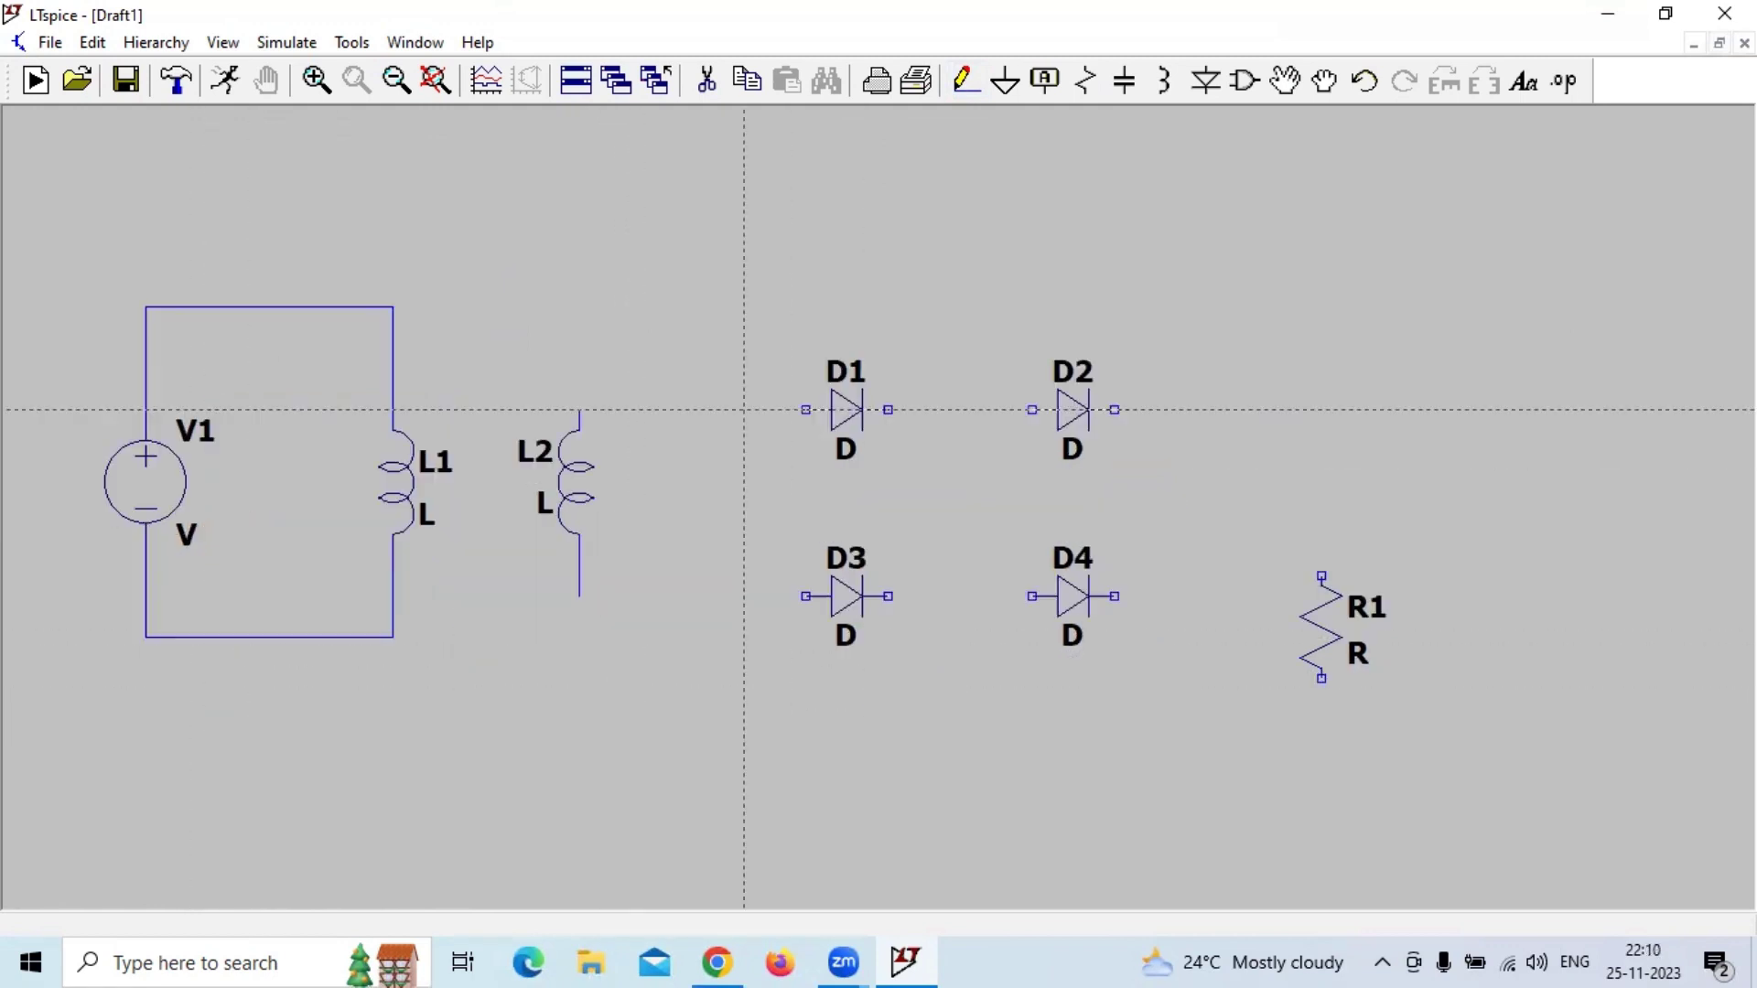
Step: Wire the four diodes into a closed bridge loop
left_click(742, 409)
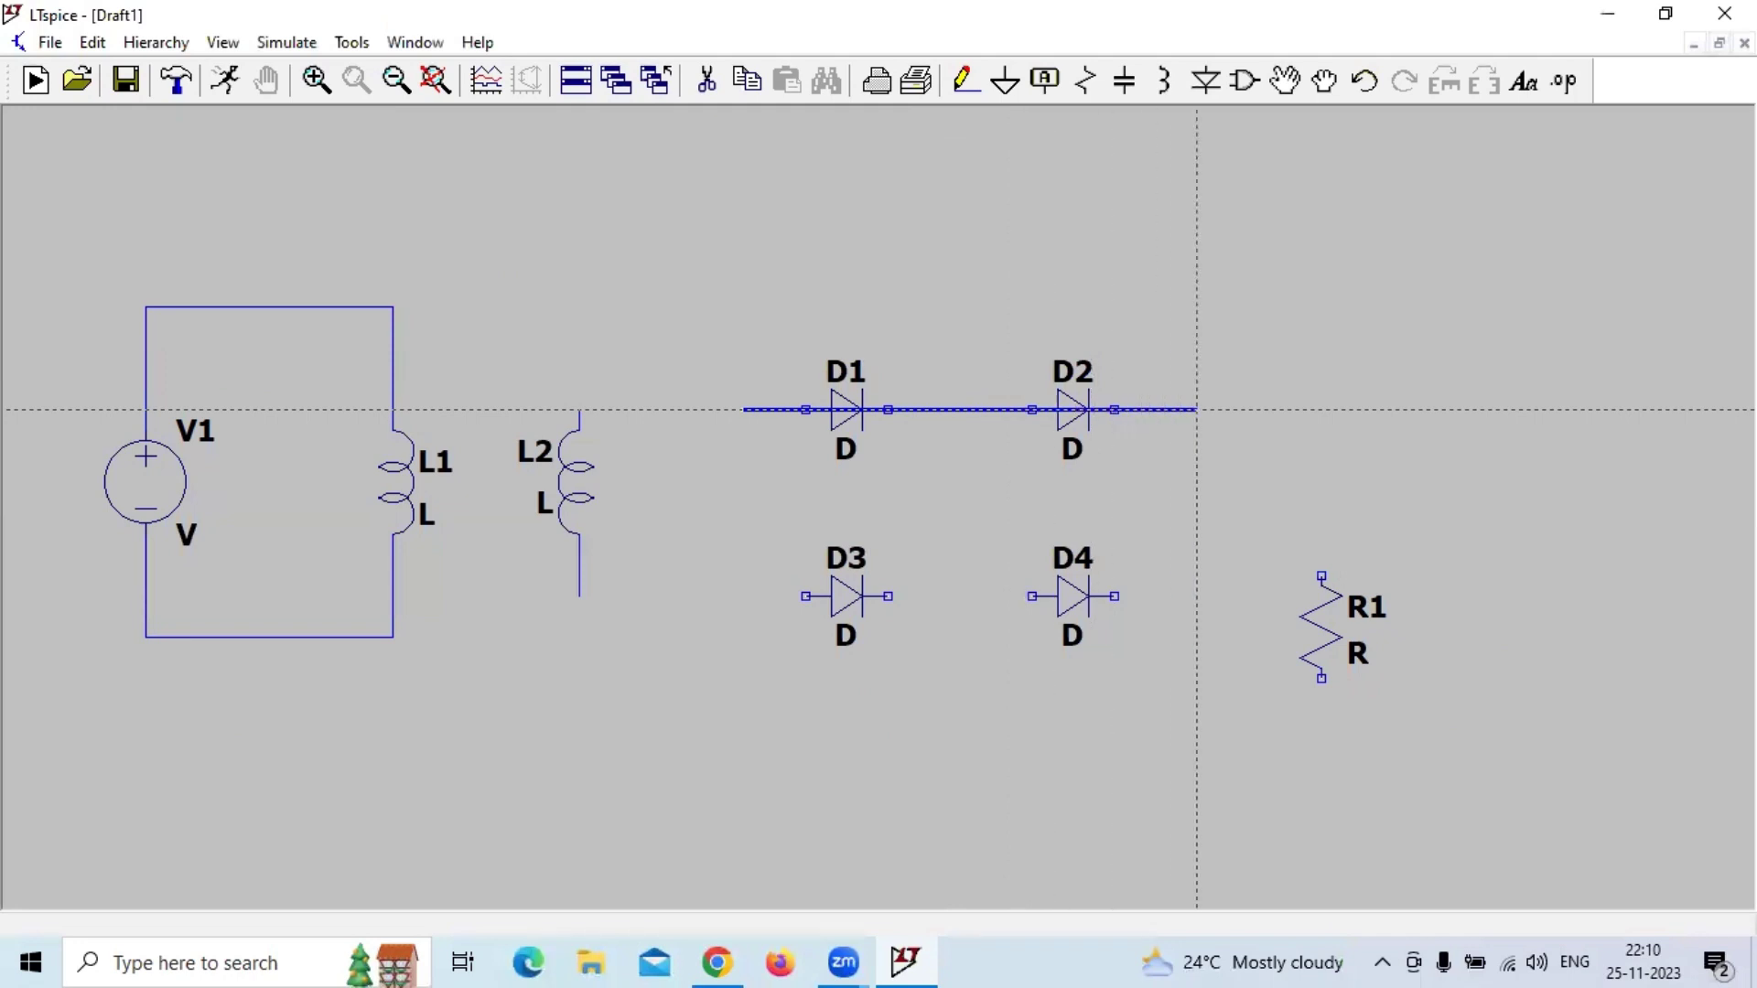
left_click(1196, 409)
left_click(1196, 596)
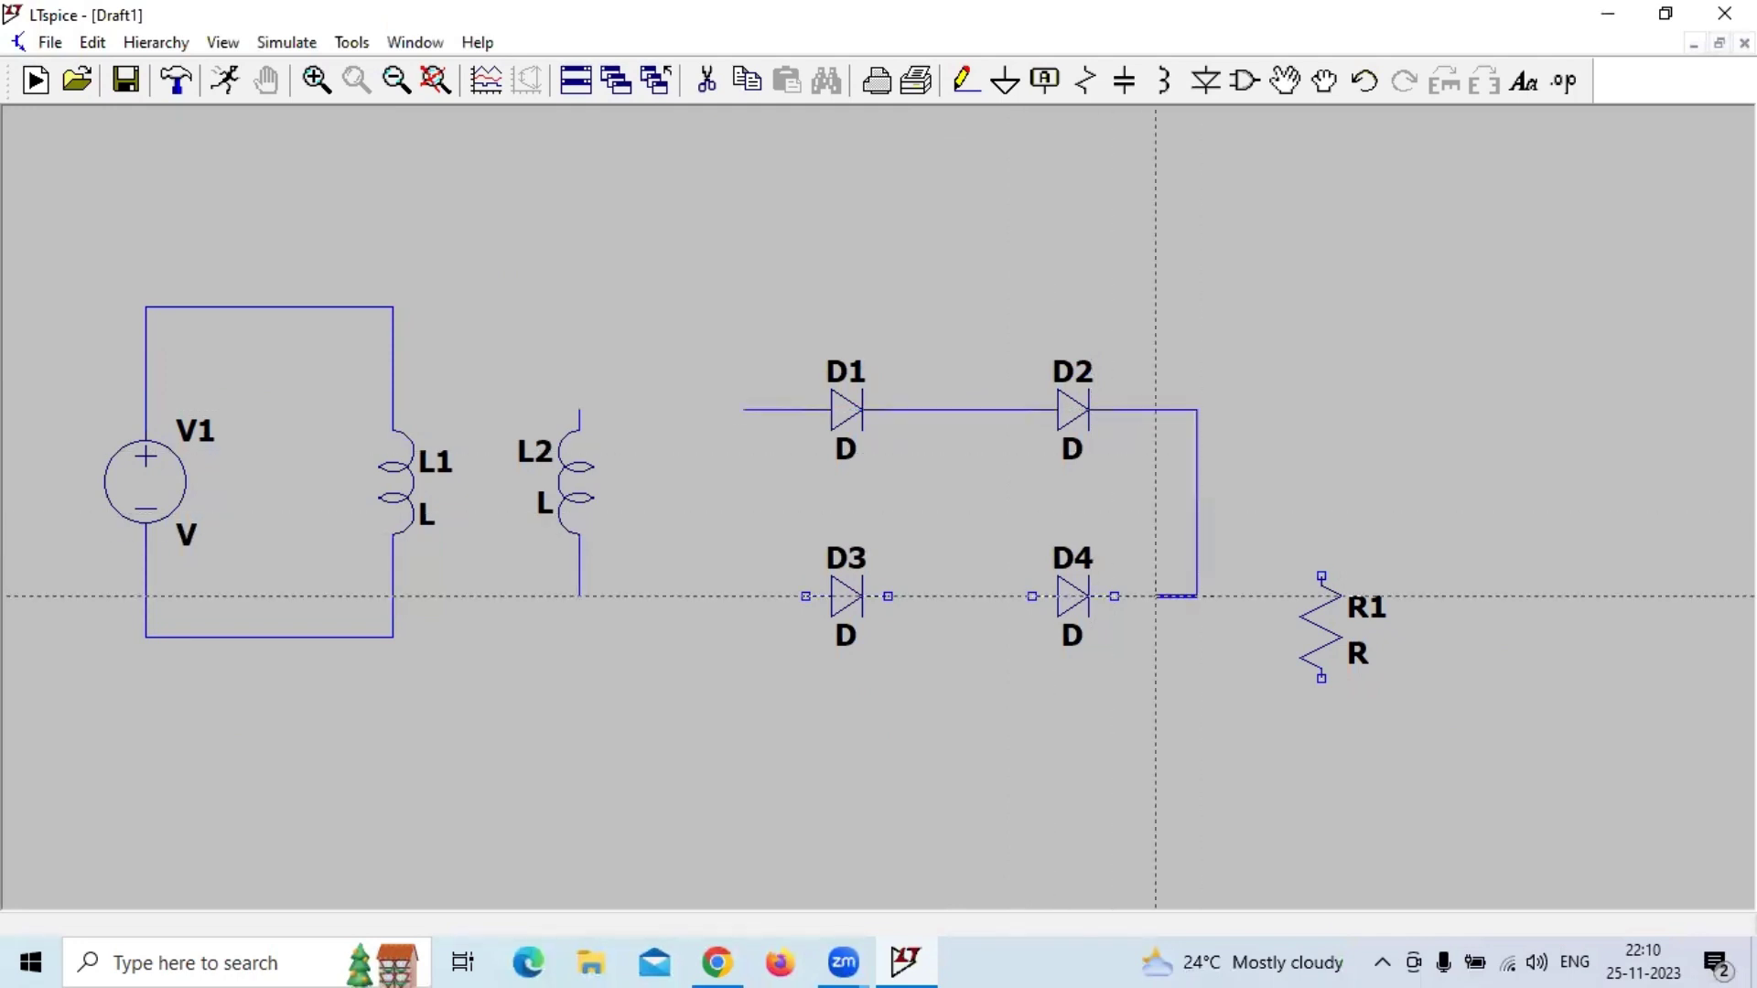
left_click(743, 596)
left_click(743, 409)
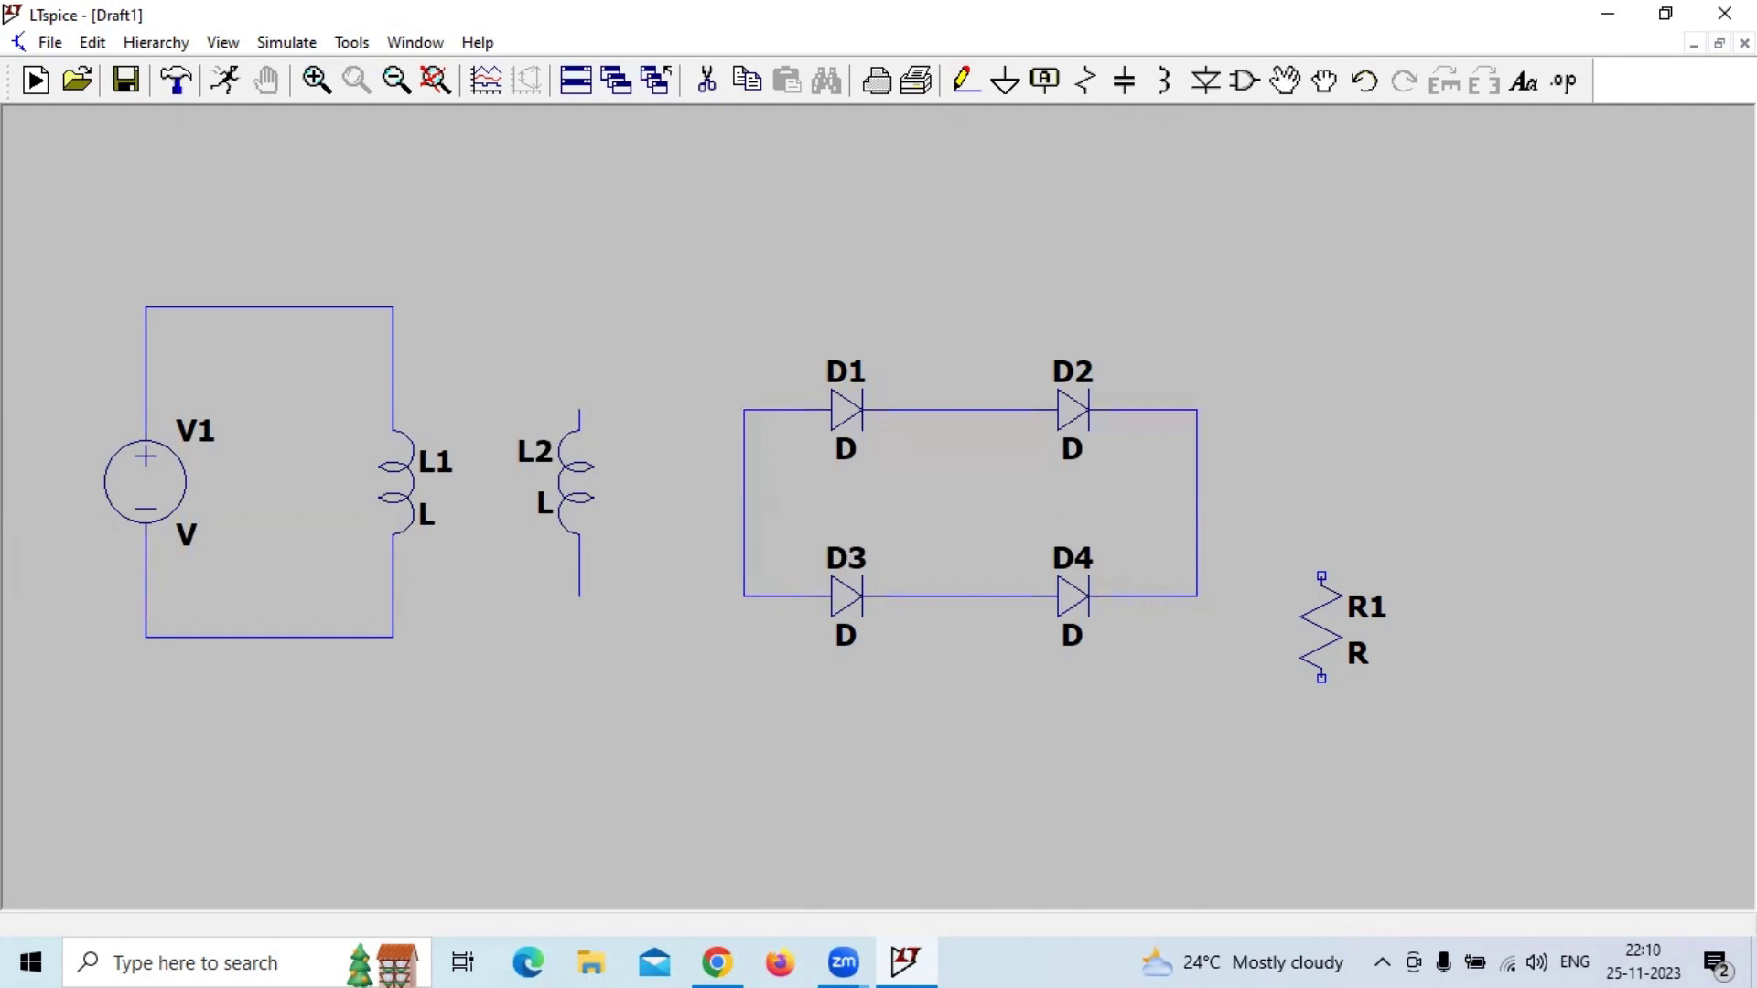
Step: Connect L2's top pin to the D1–D2 midpoint and its bottom pin to the D3–D4 midpoint
left_click(580, 410)
left_click(579, 266)
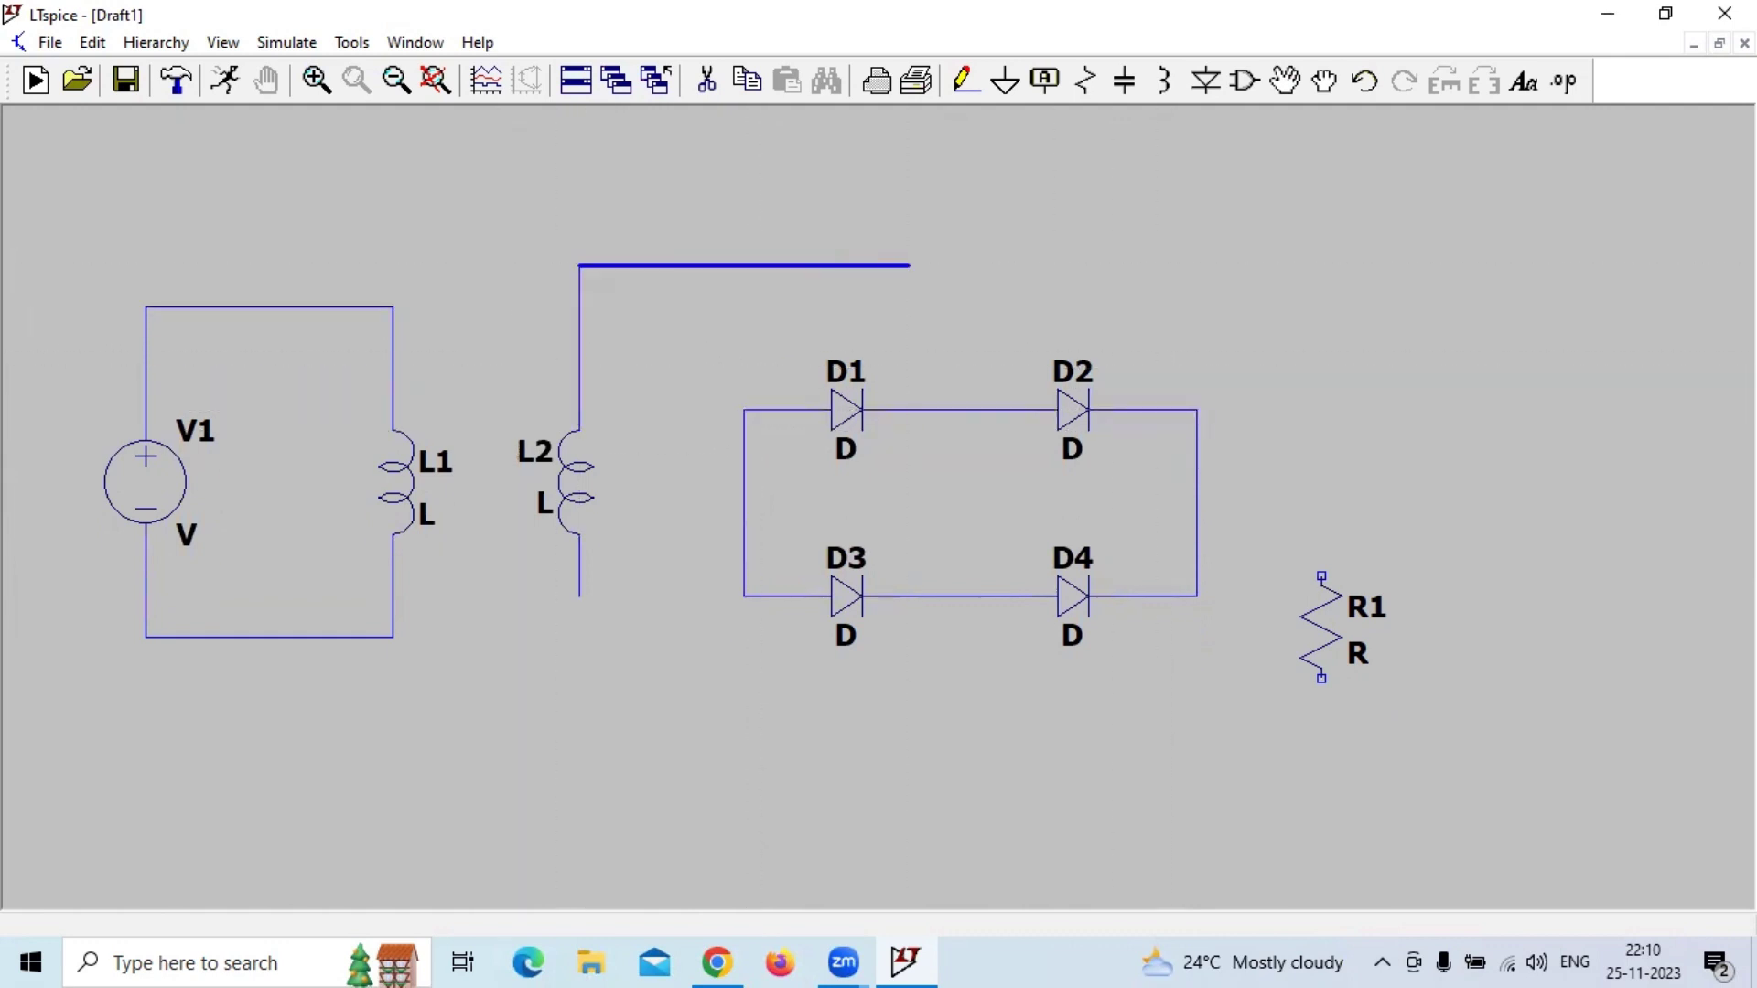
left_click(950, 409)
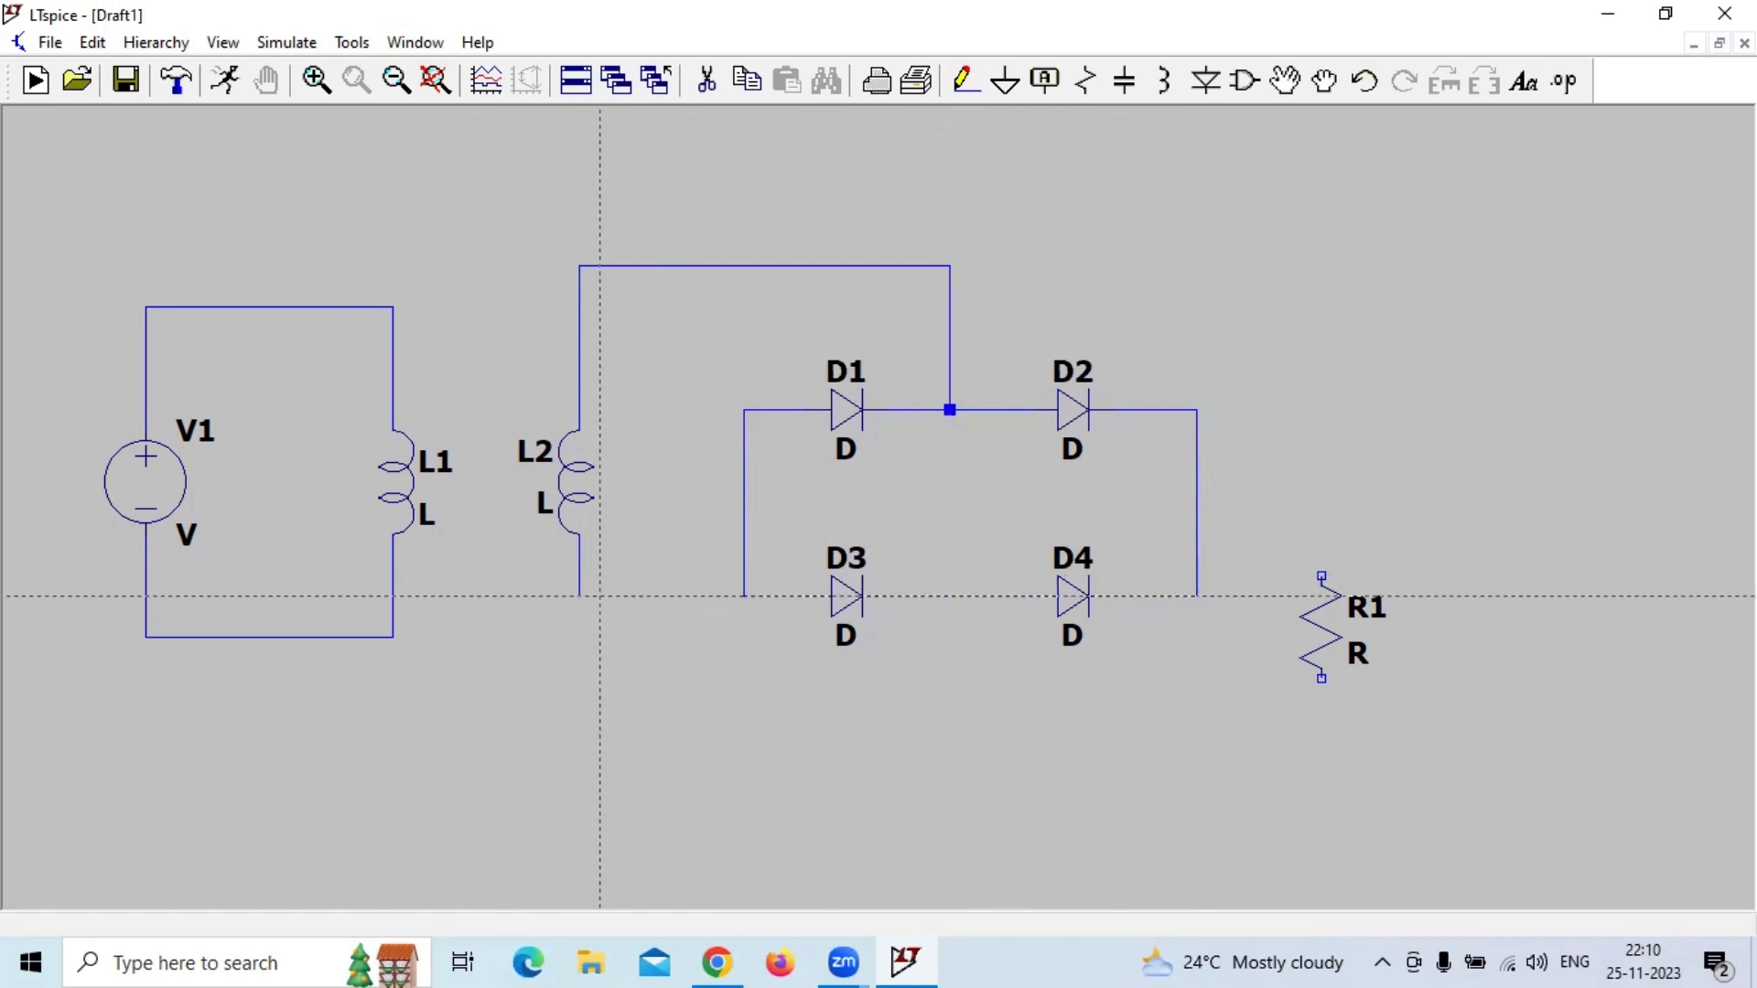
left_click(579, 596)
left_click(579, 719)
left_click(949, 719)
left_click(950, 596)
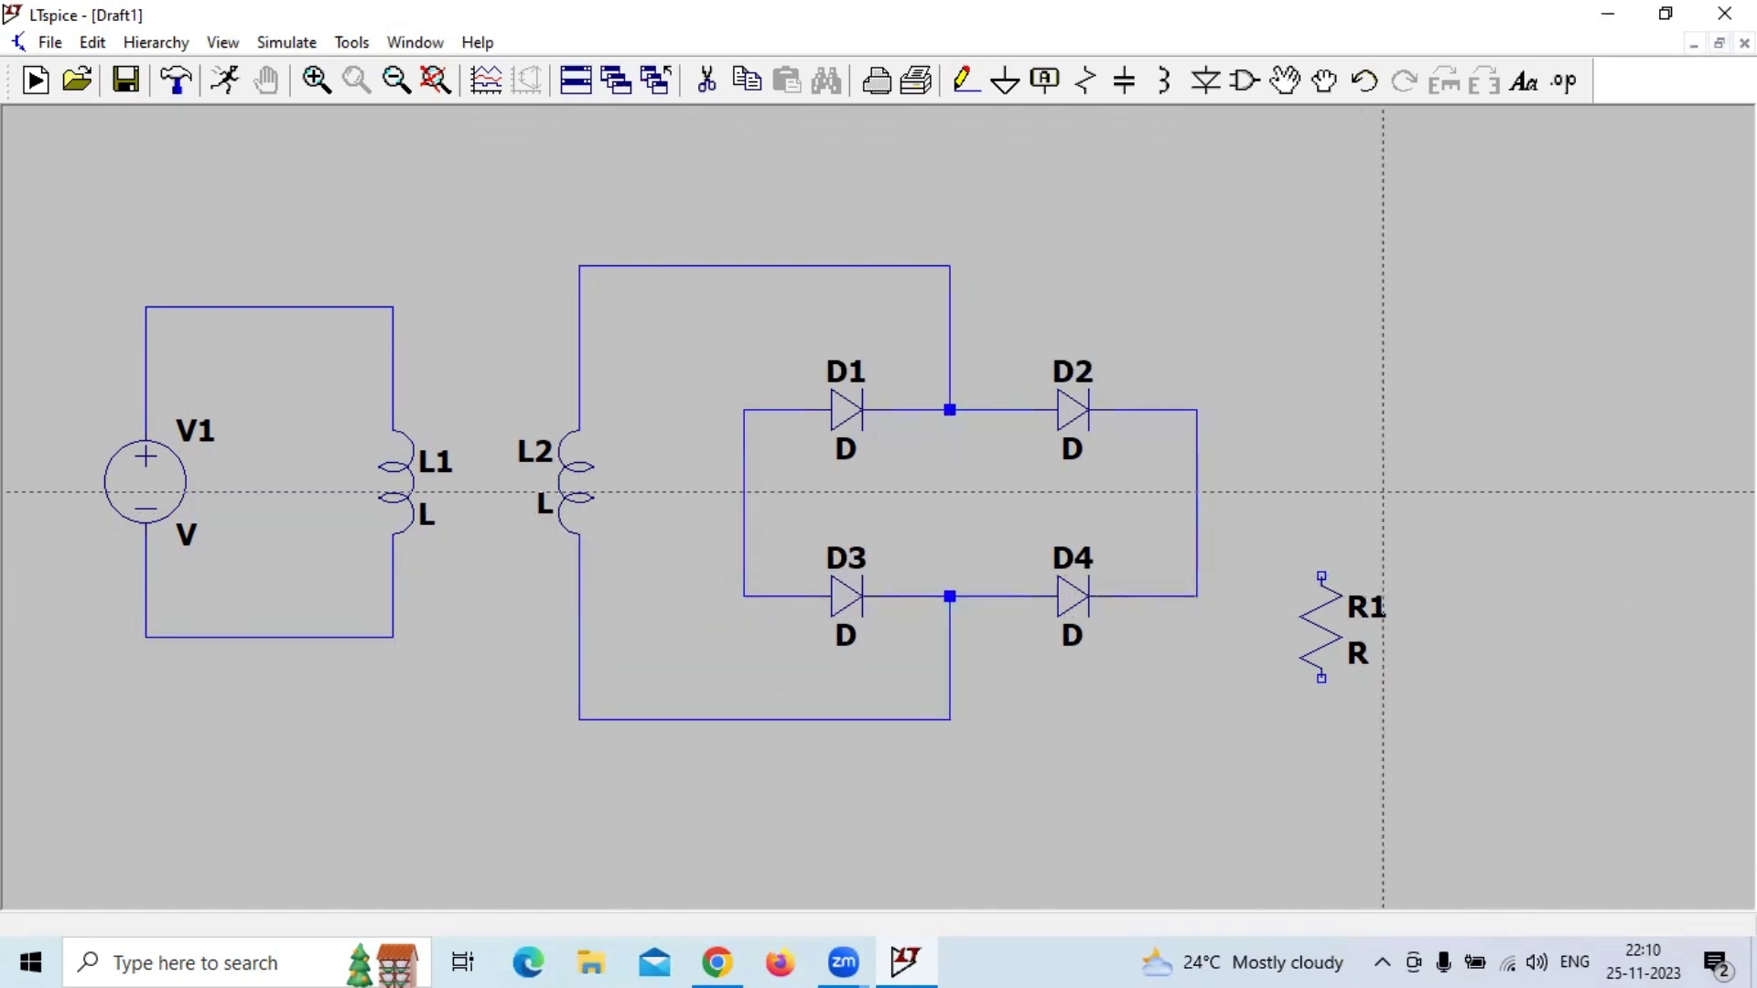
Step: Wire the bridge's right node to R1's top and R1's bottom back to the left junction
left_click(1197, 491)
left_click(1321, 576)
left_click(1321, 678)
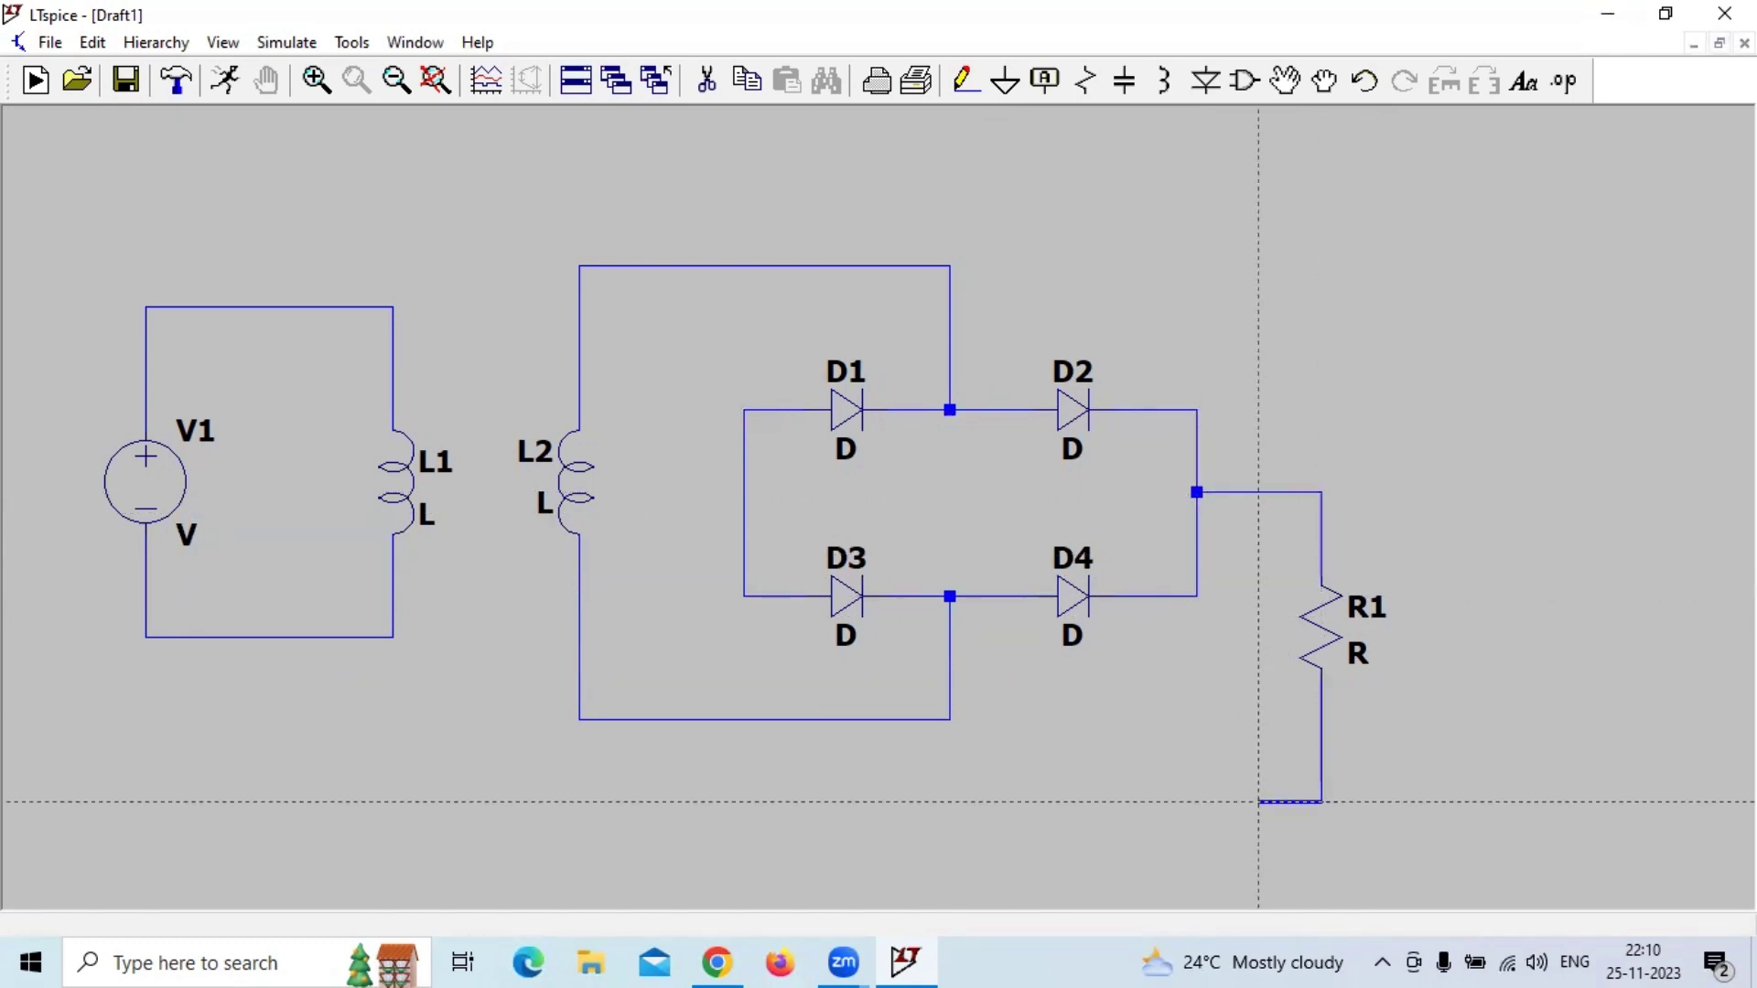
left_click(662, 801)
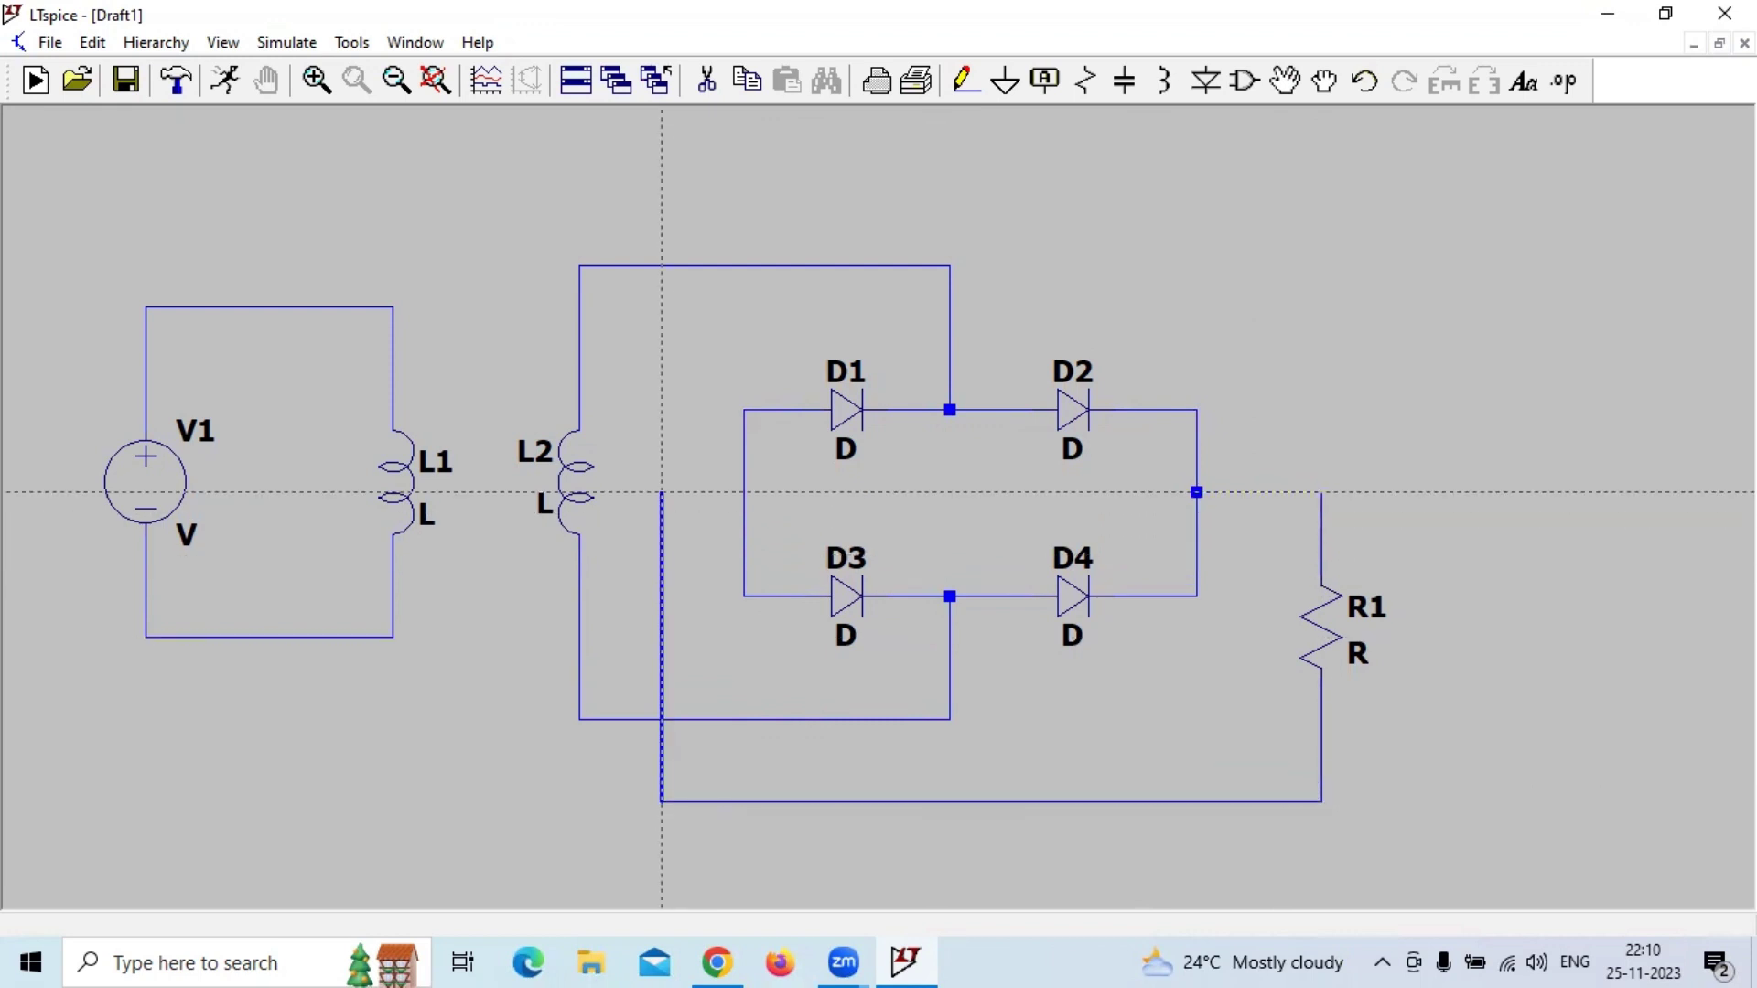
left_click(743, 491)
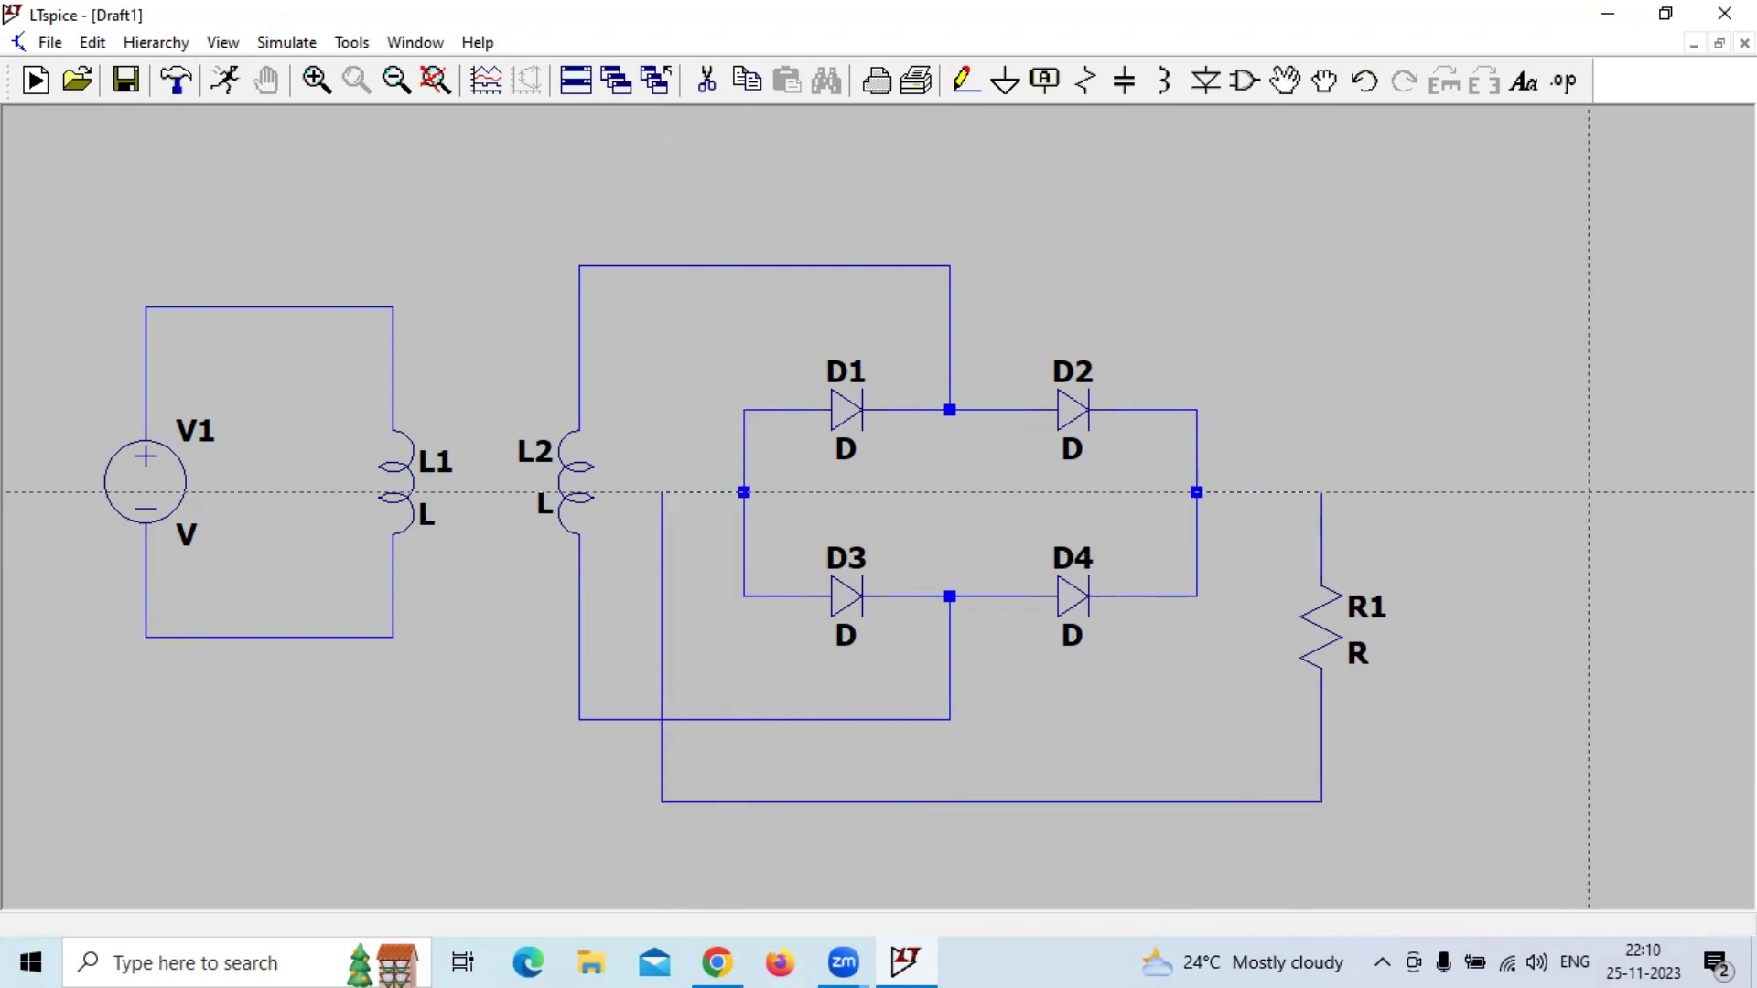
left_click_drag(290, 678, 366, 678)
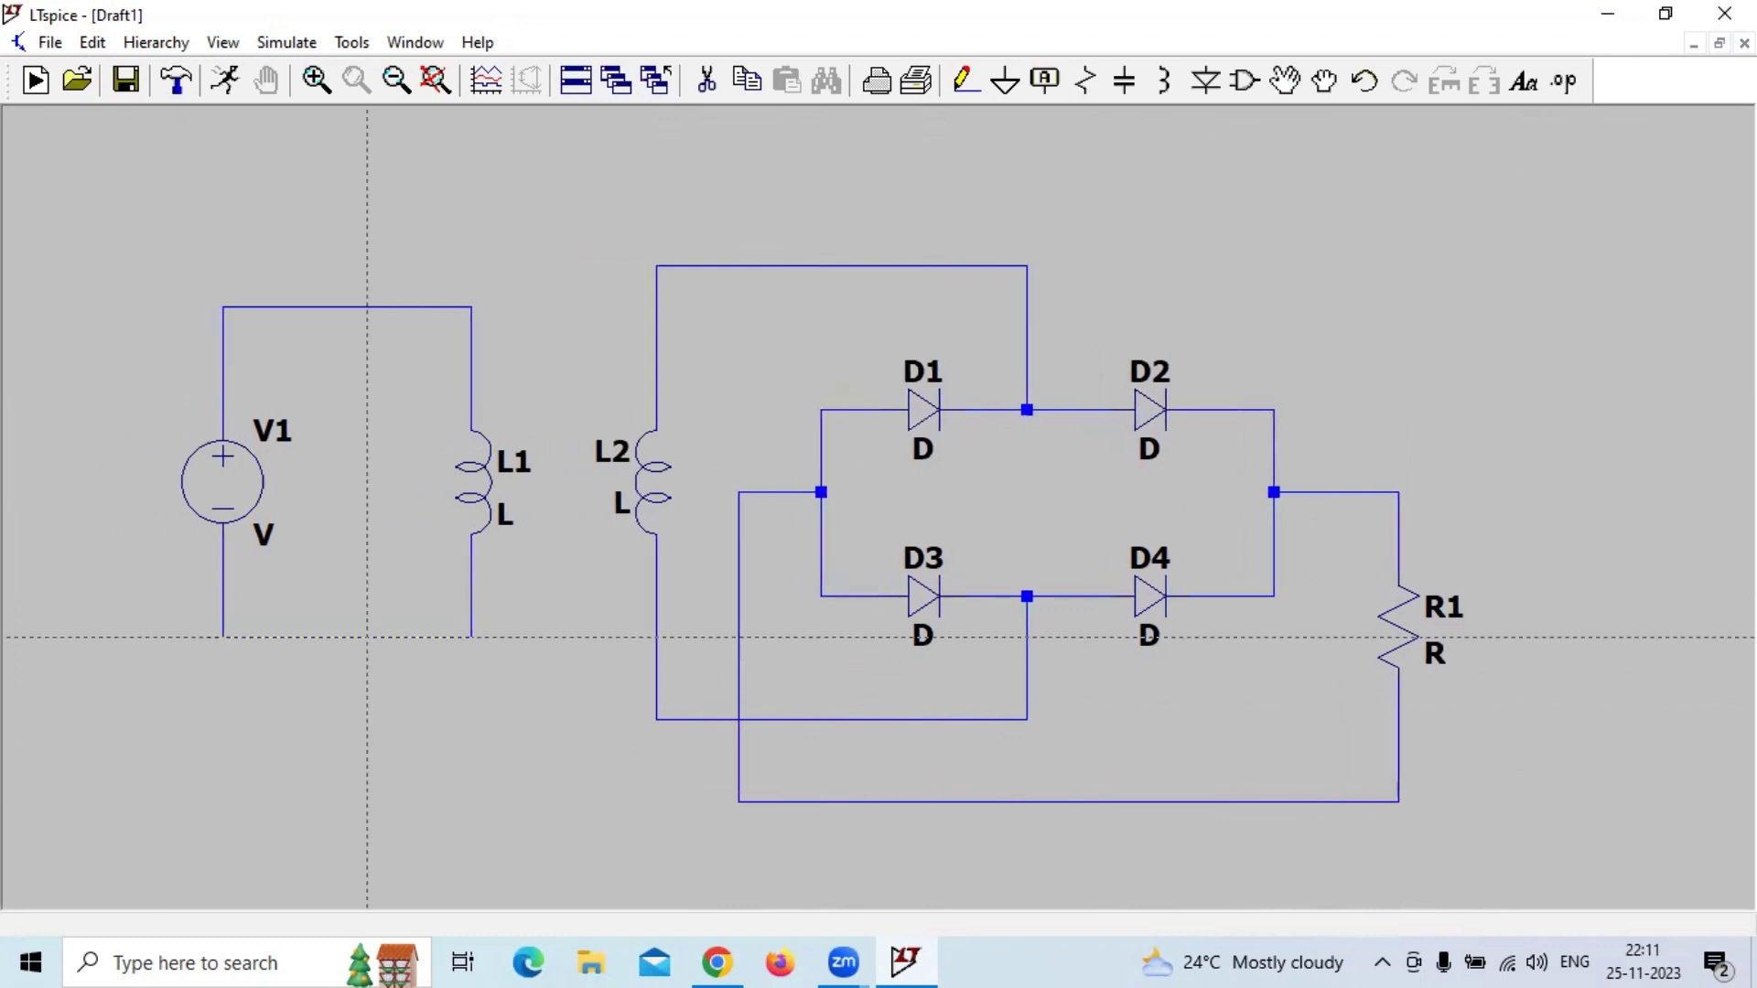
Step: Make V1 a SINE source with 10 V amplitude and 55 Hz frequency
key("Escape")
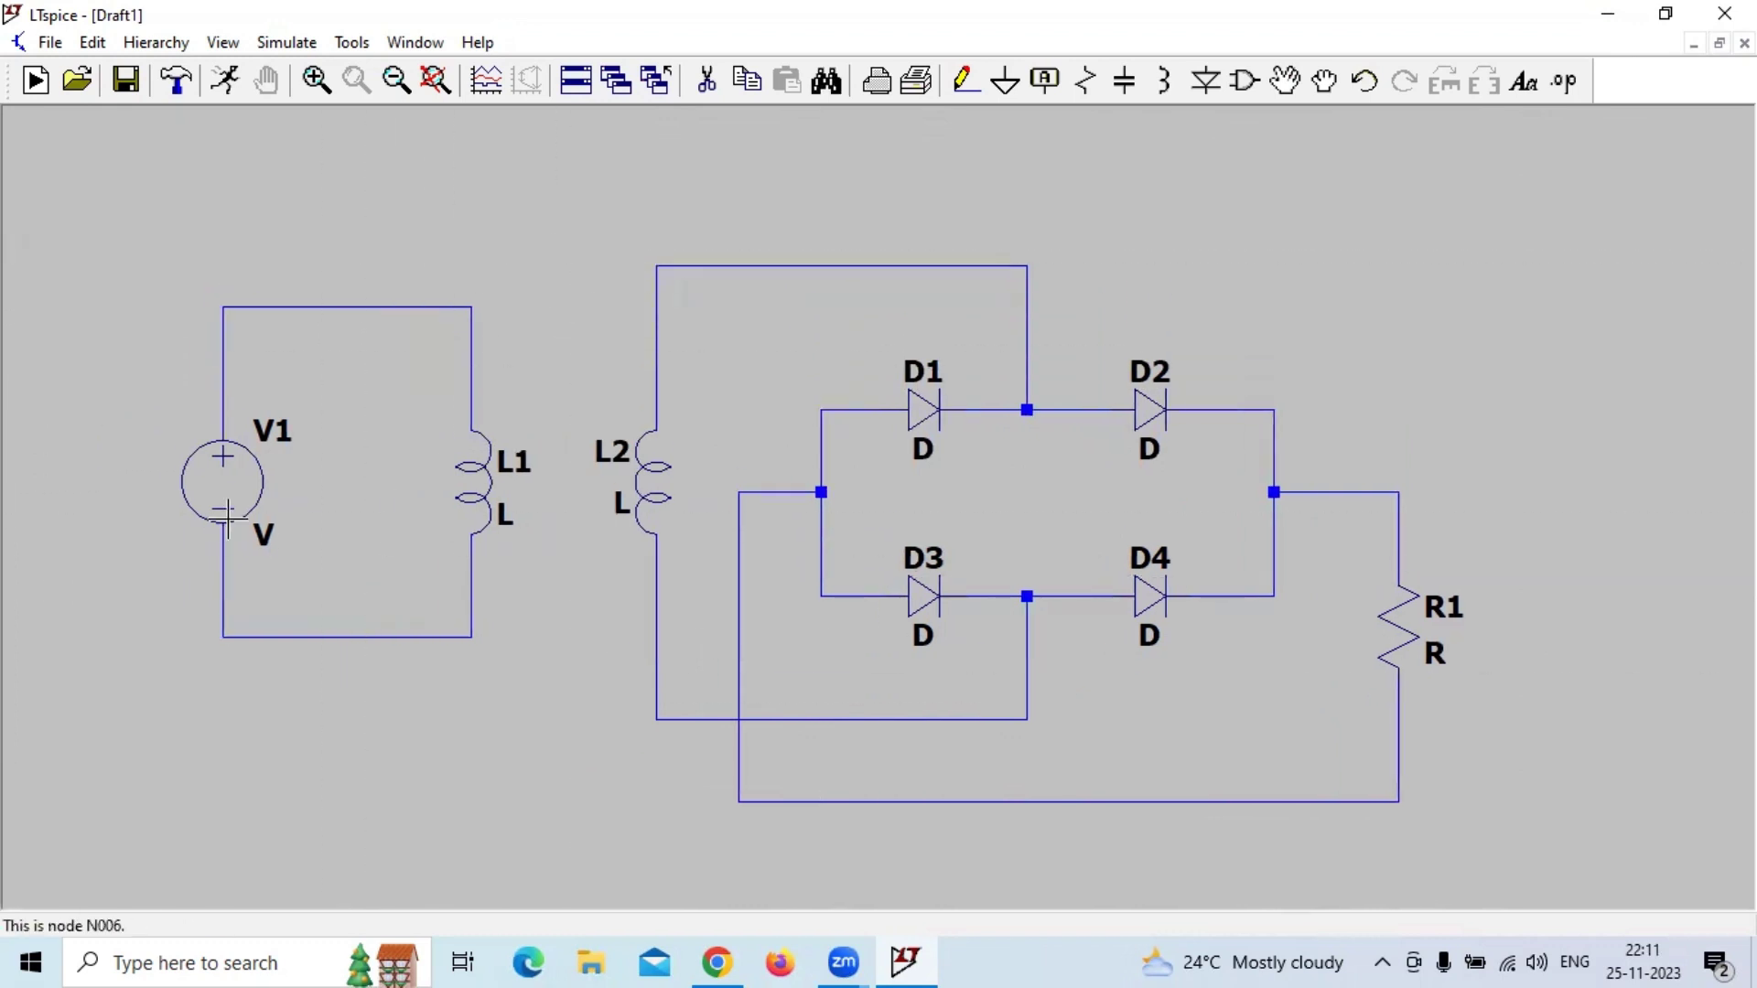
right_click(229, 467)
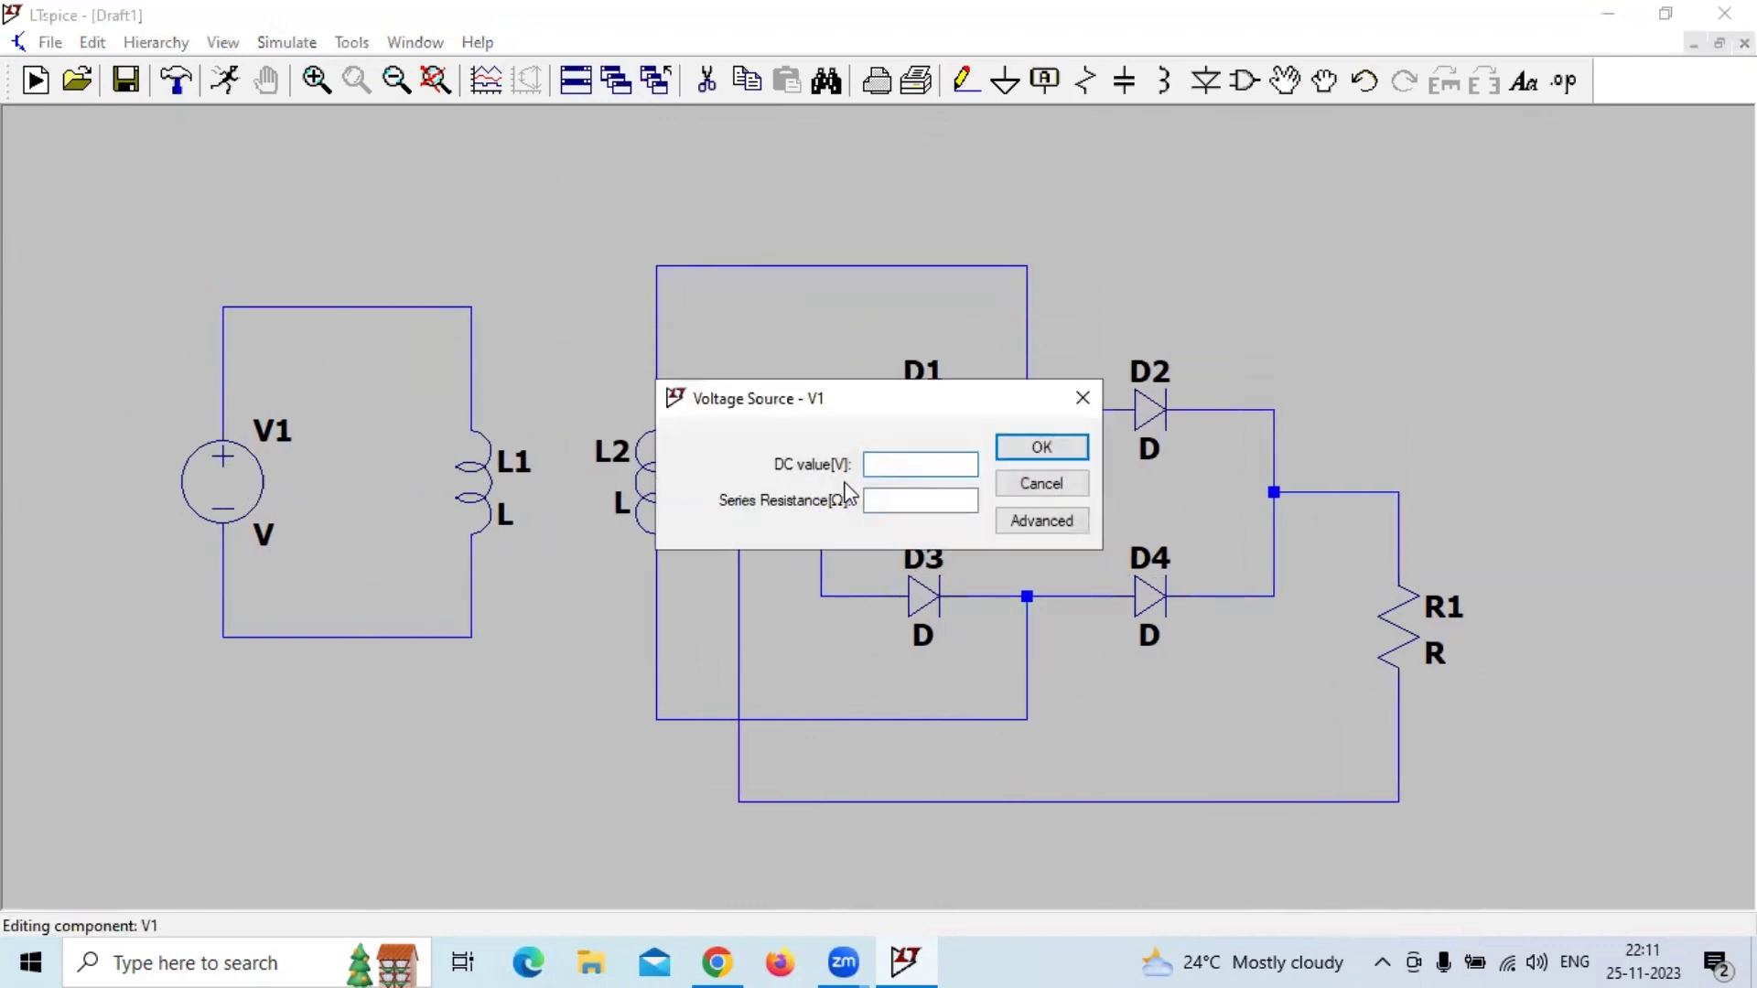
left_click(1052, 525)
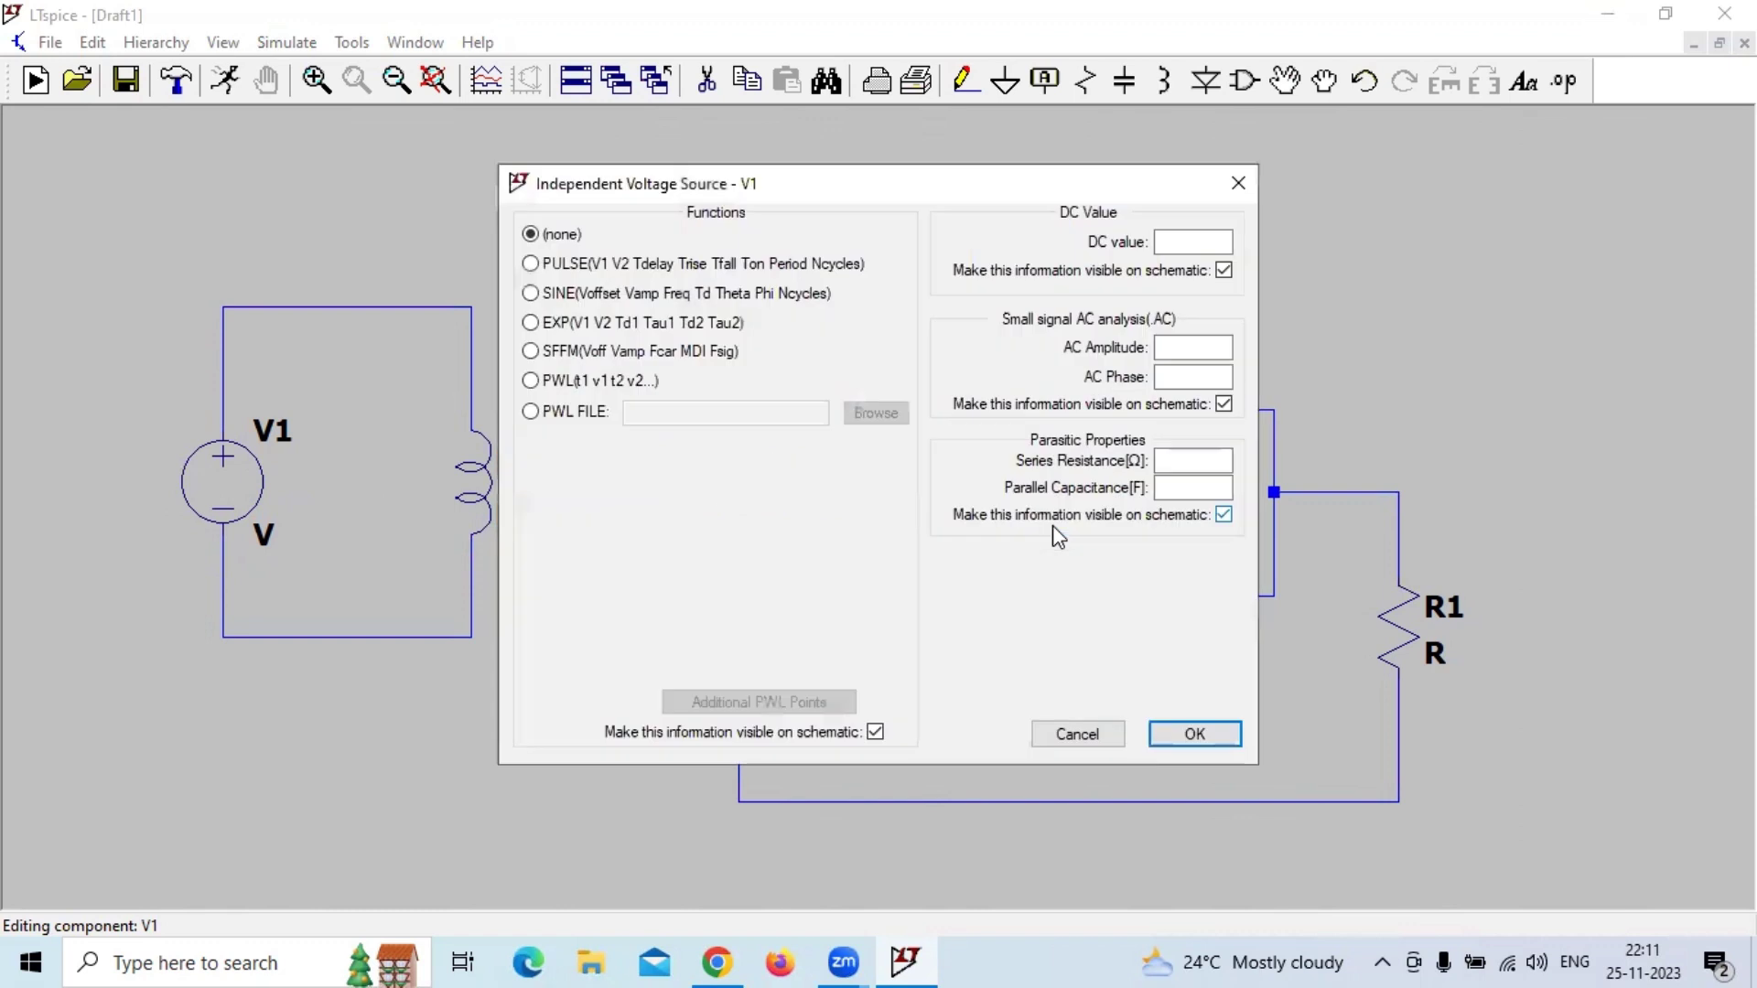
left_click(532, 293)
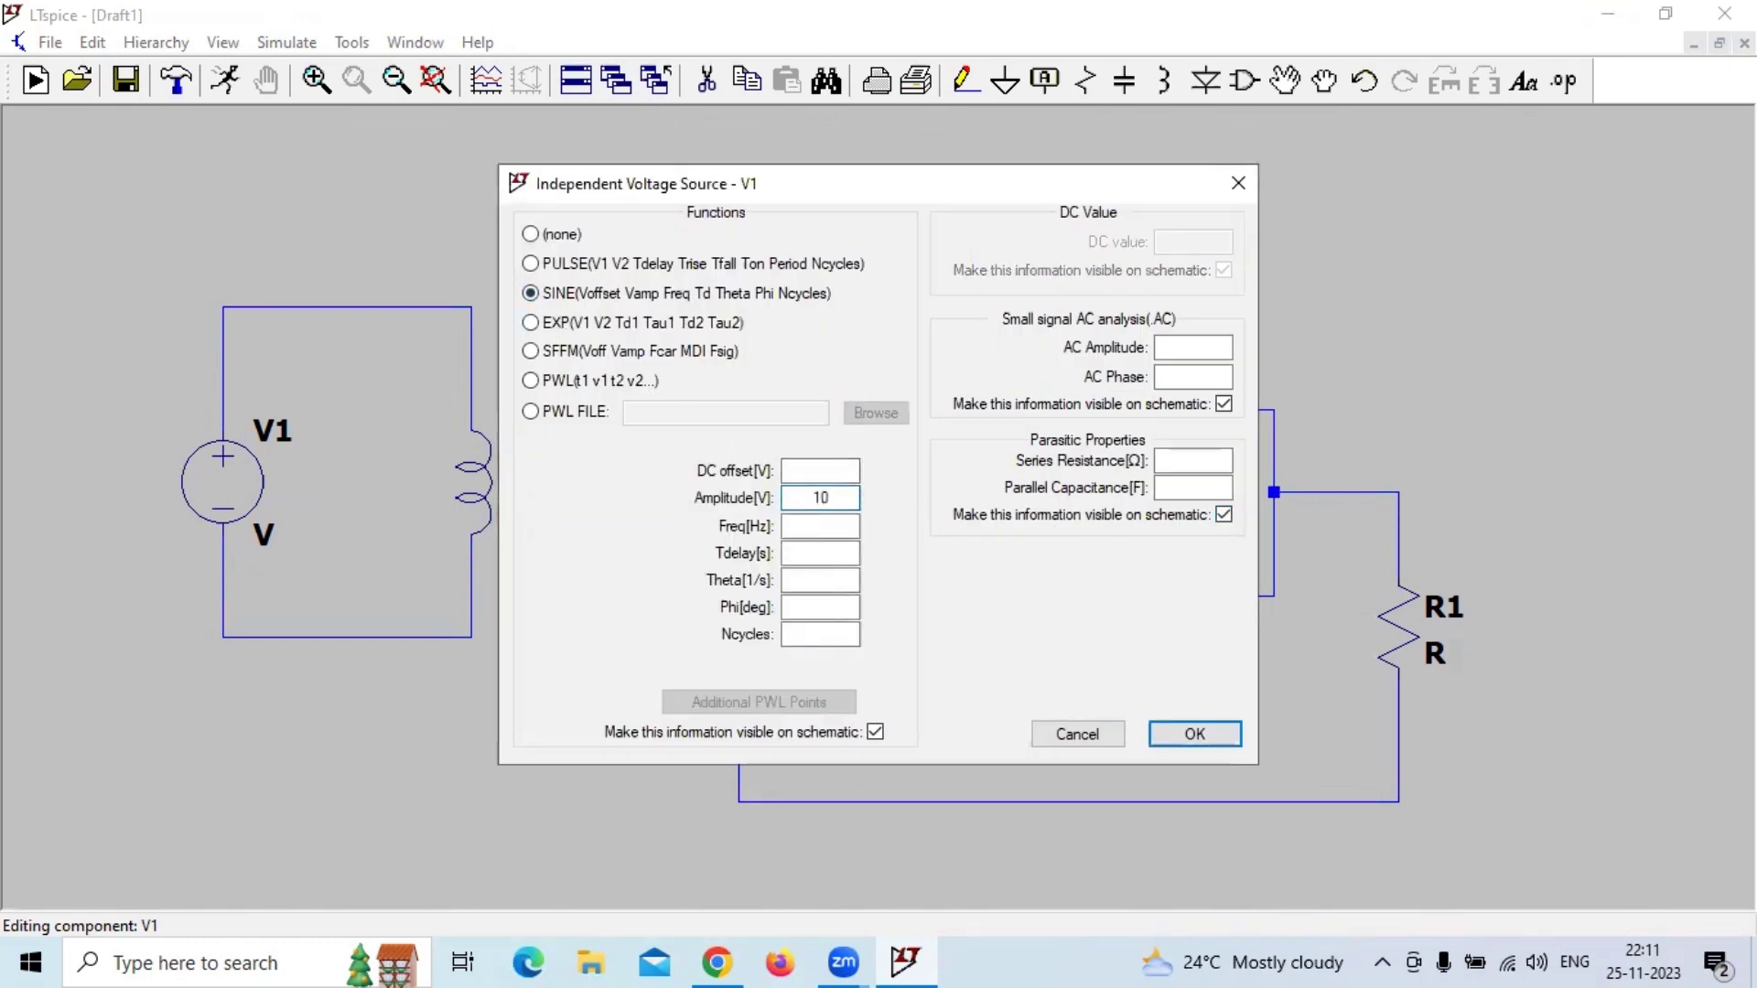
left_click(817, 523)
left_click(1194, 735)
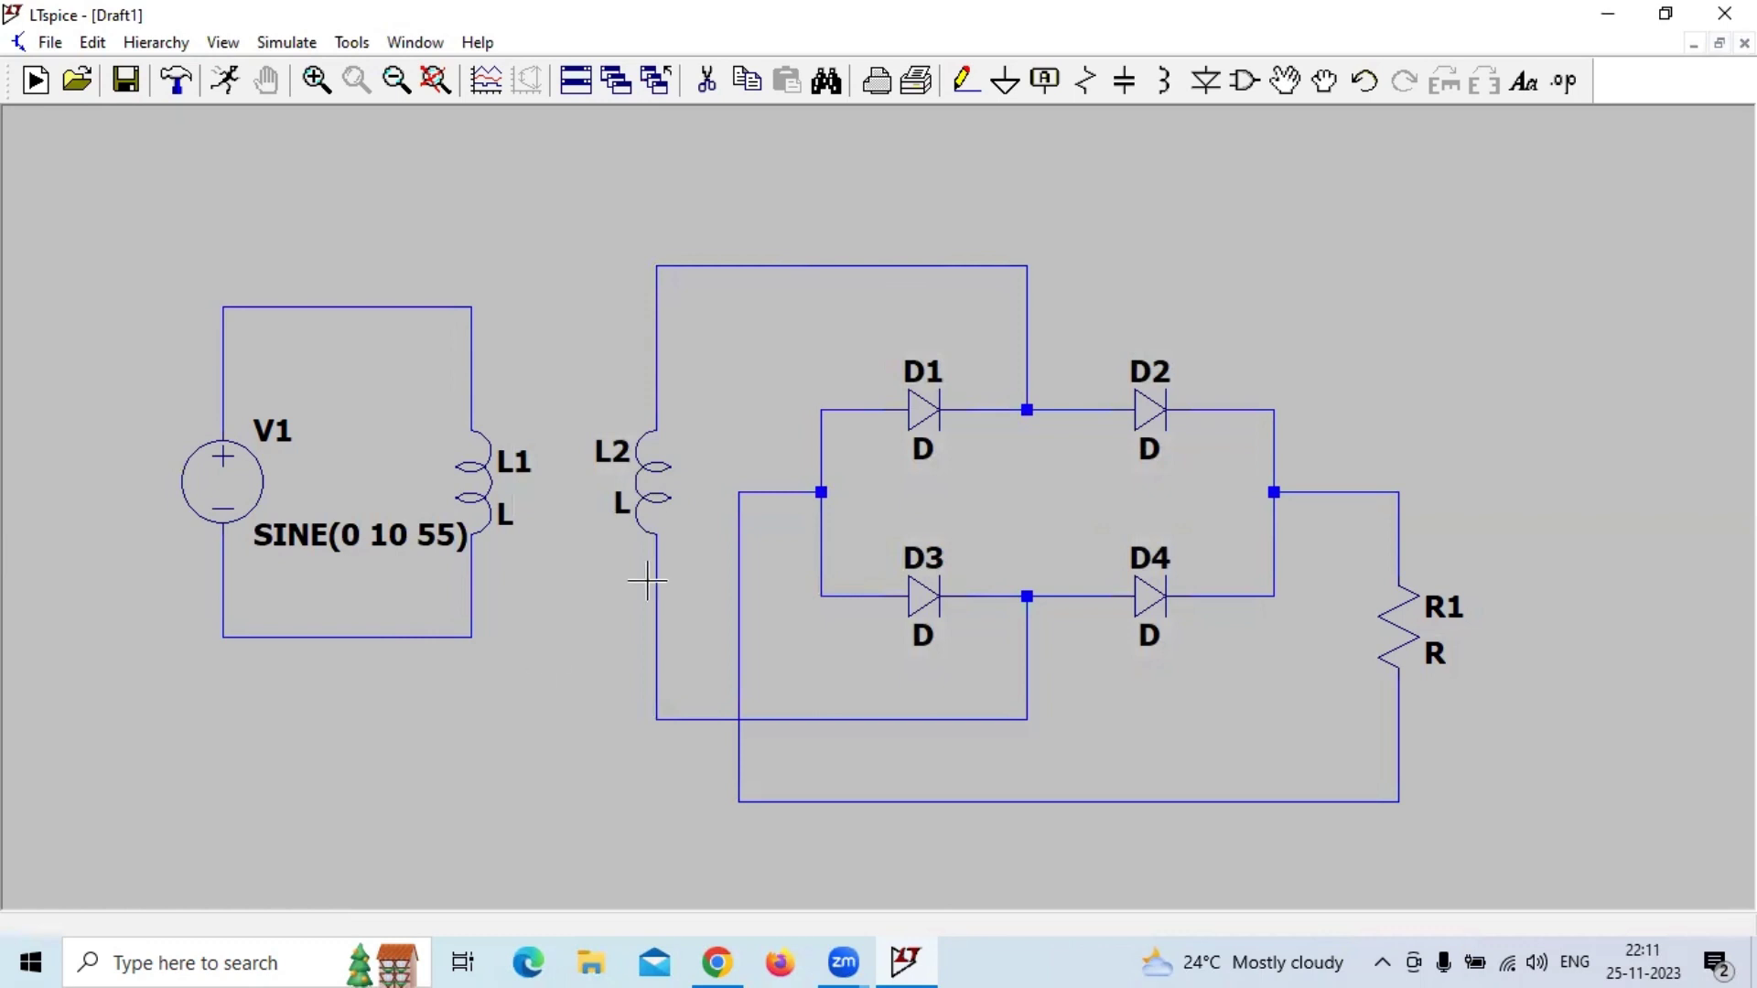
right_click(1416, 643)
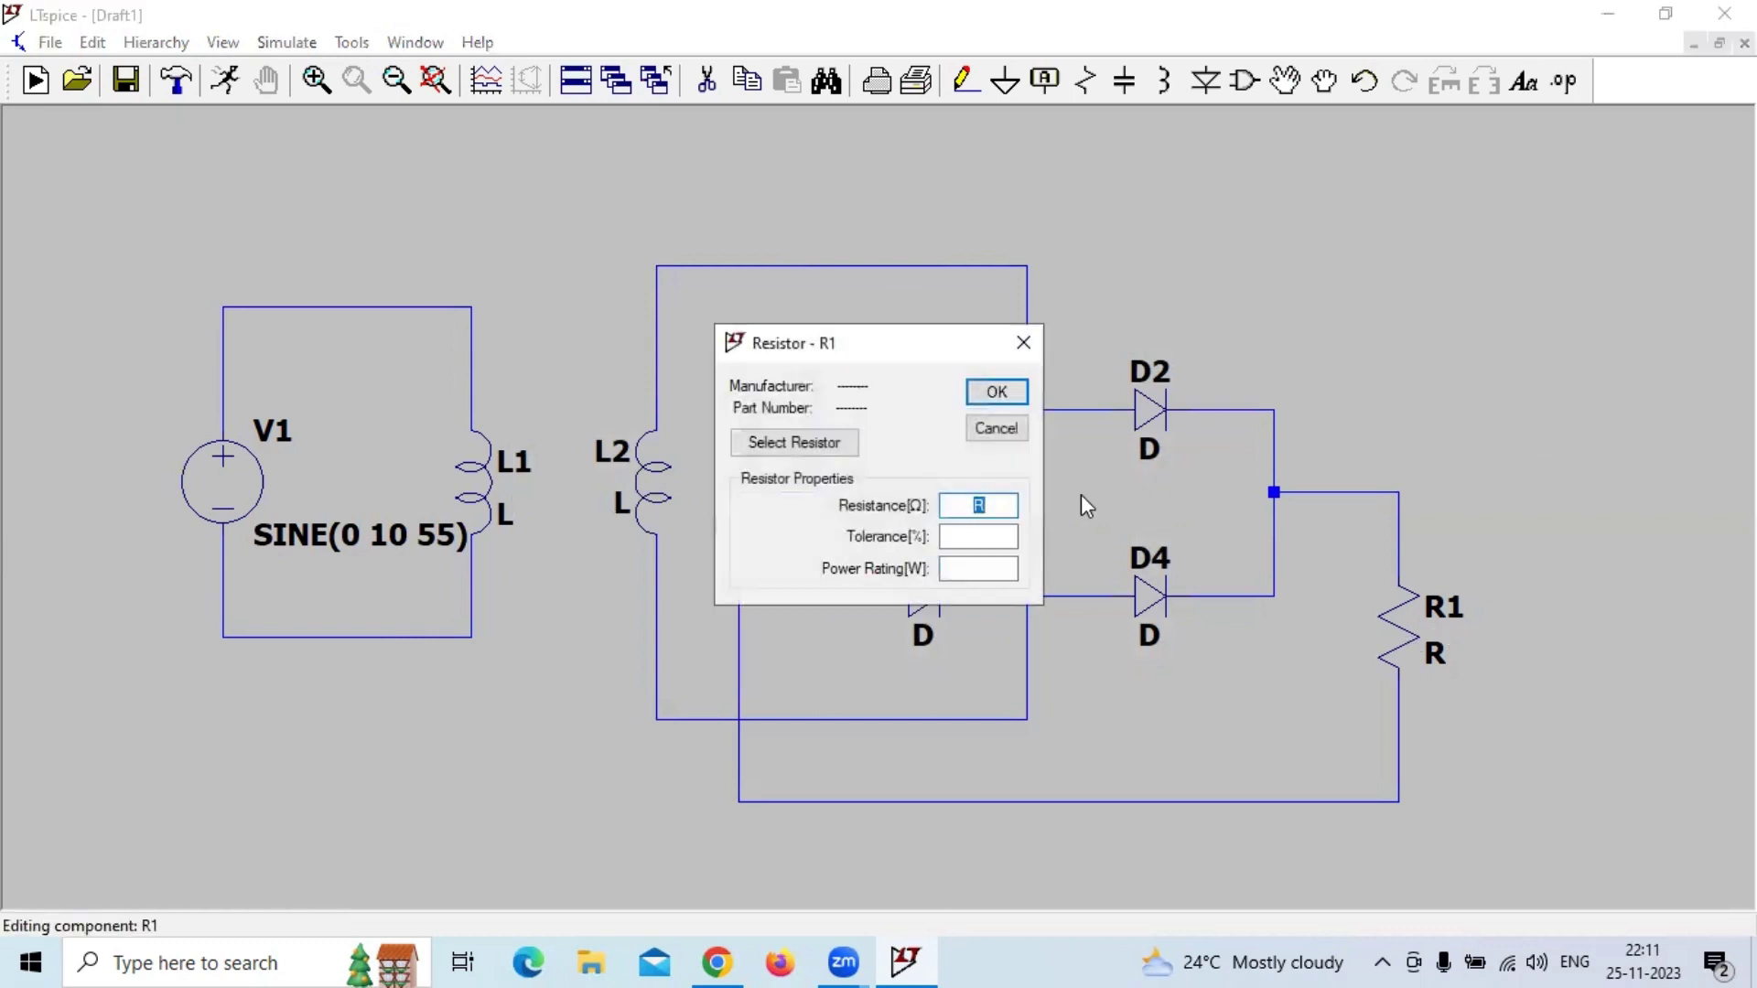
Step: Enter 10k resistance for R1, 1m inductance for L1 and 2m for L2
type("10")
left_click(992, 400)
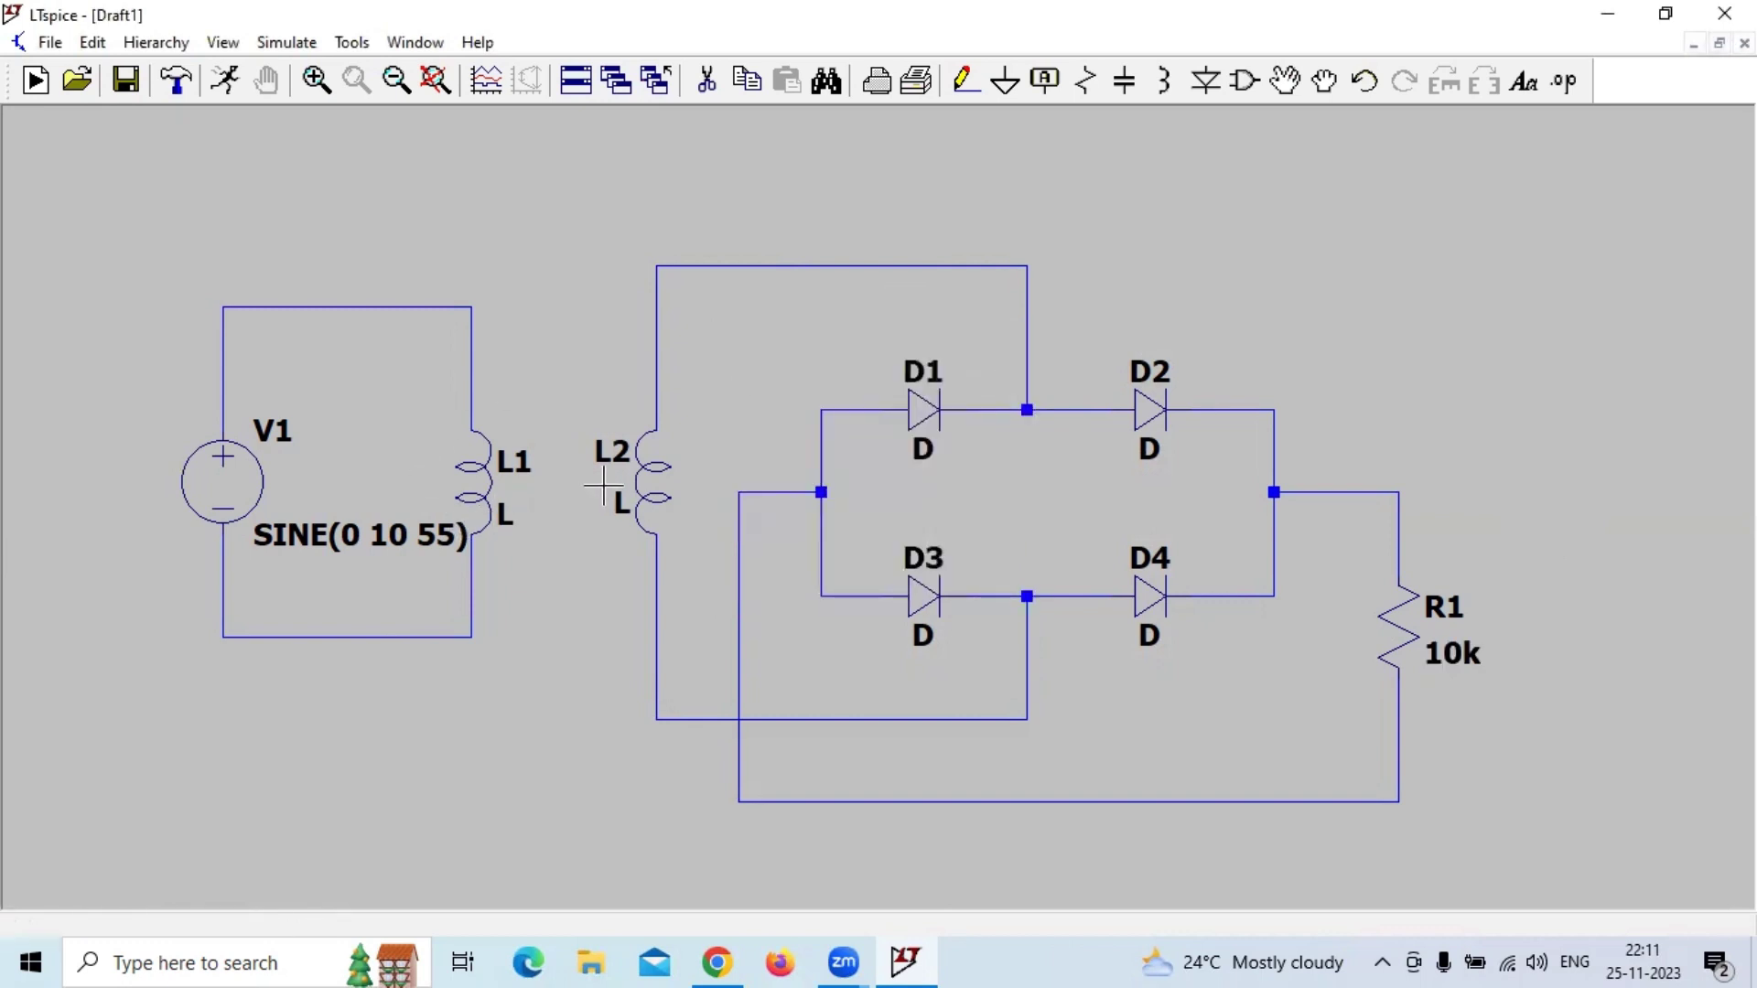
right_click(479, 486)
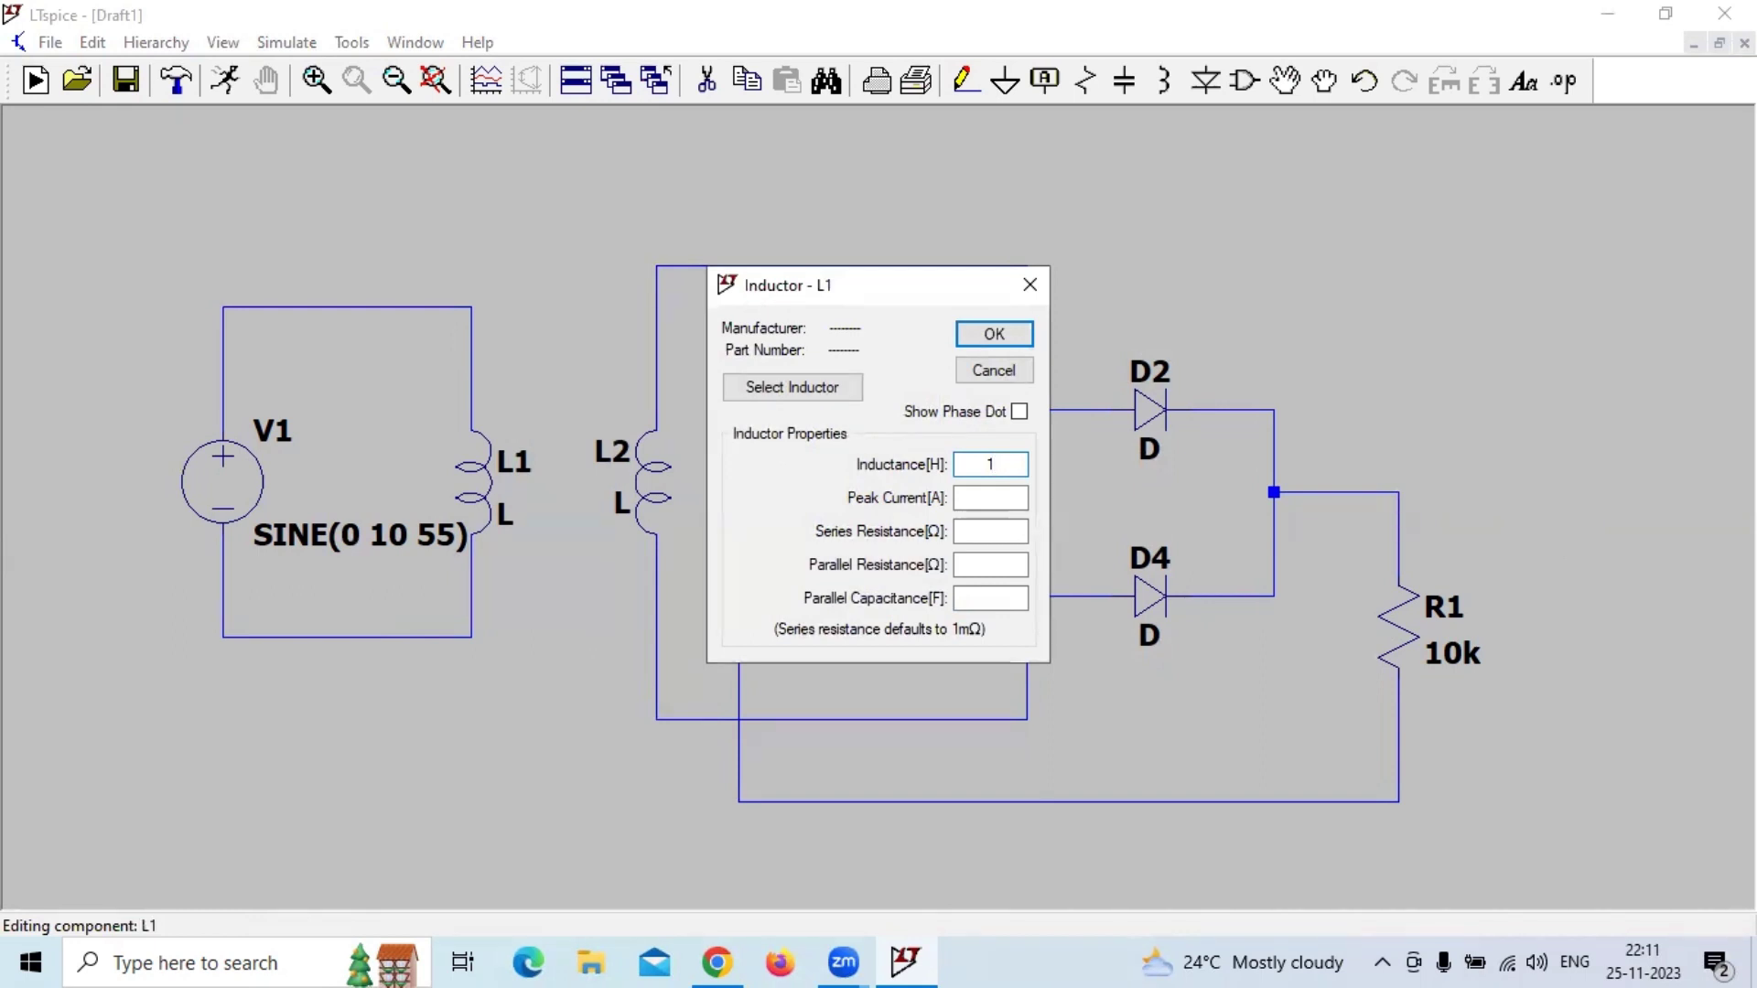
left_click(993, 333)
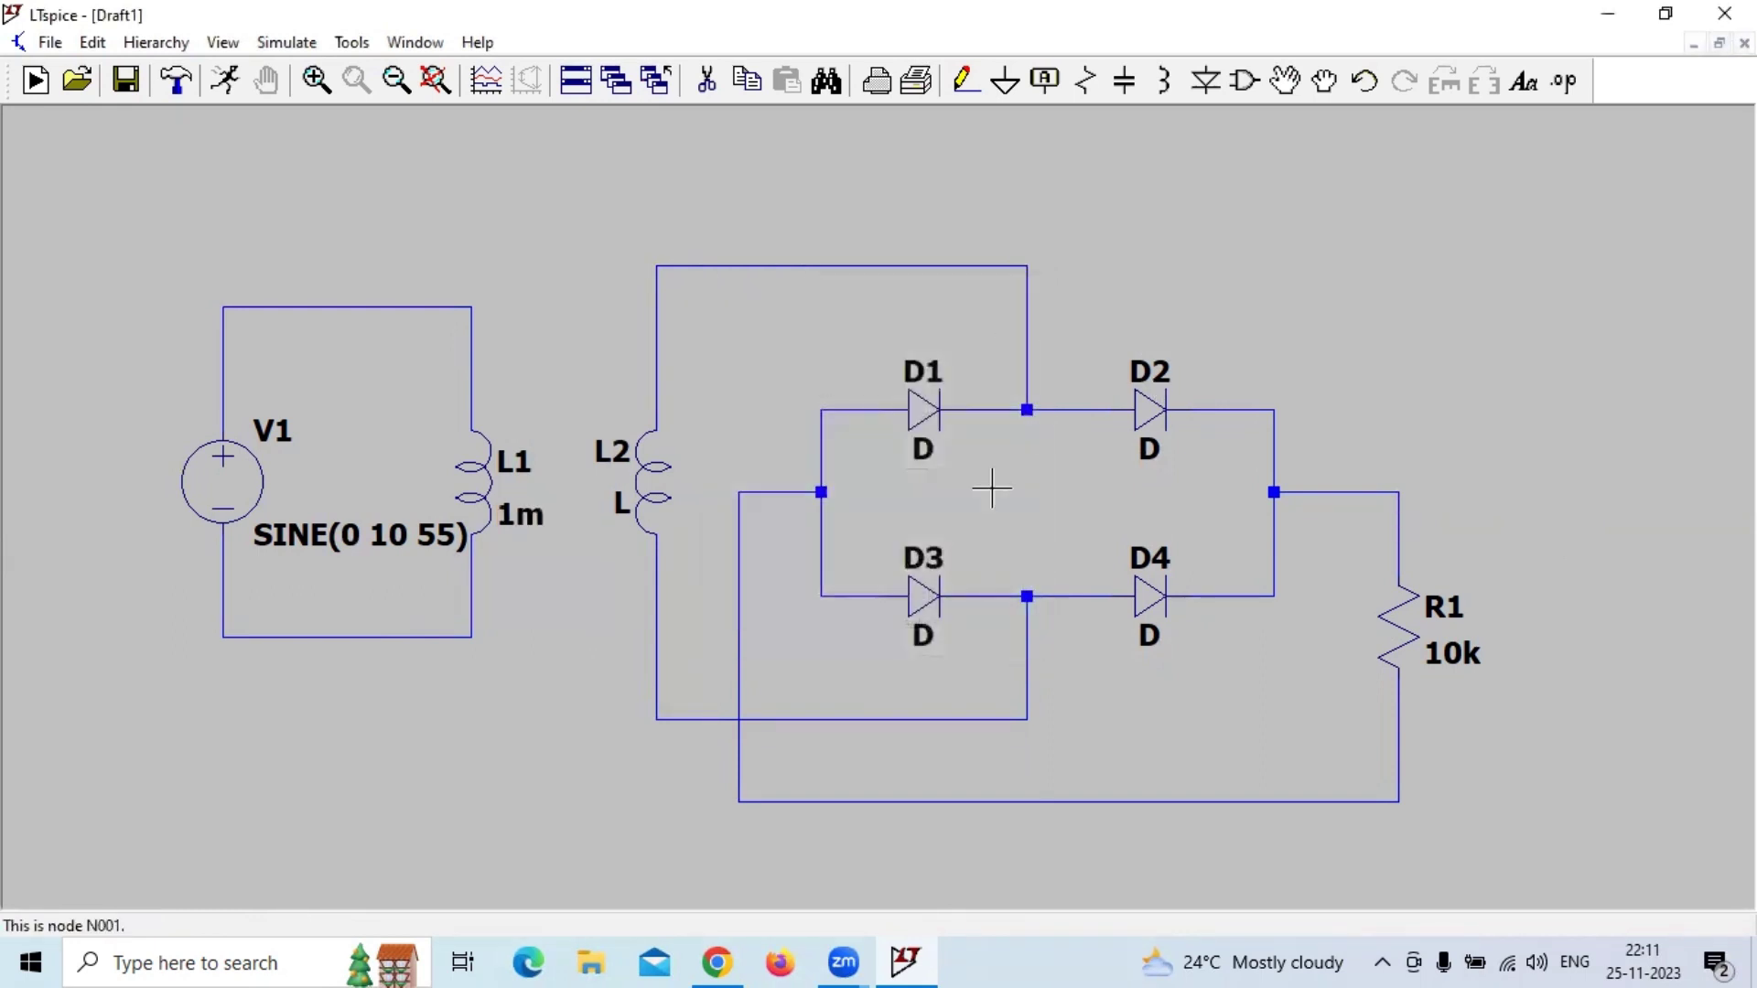
right_click(665, 485)
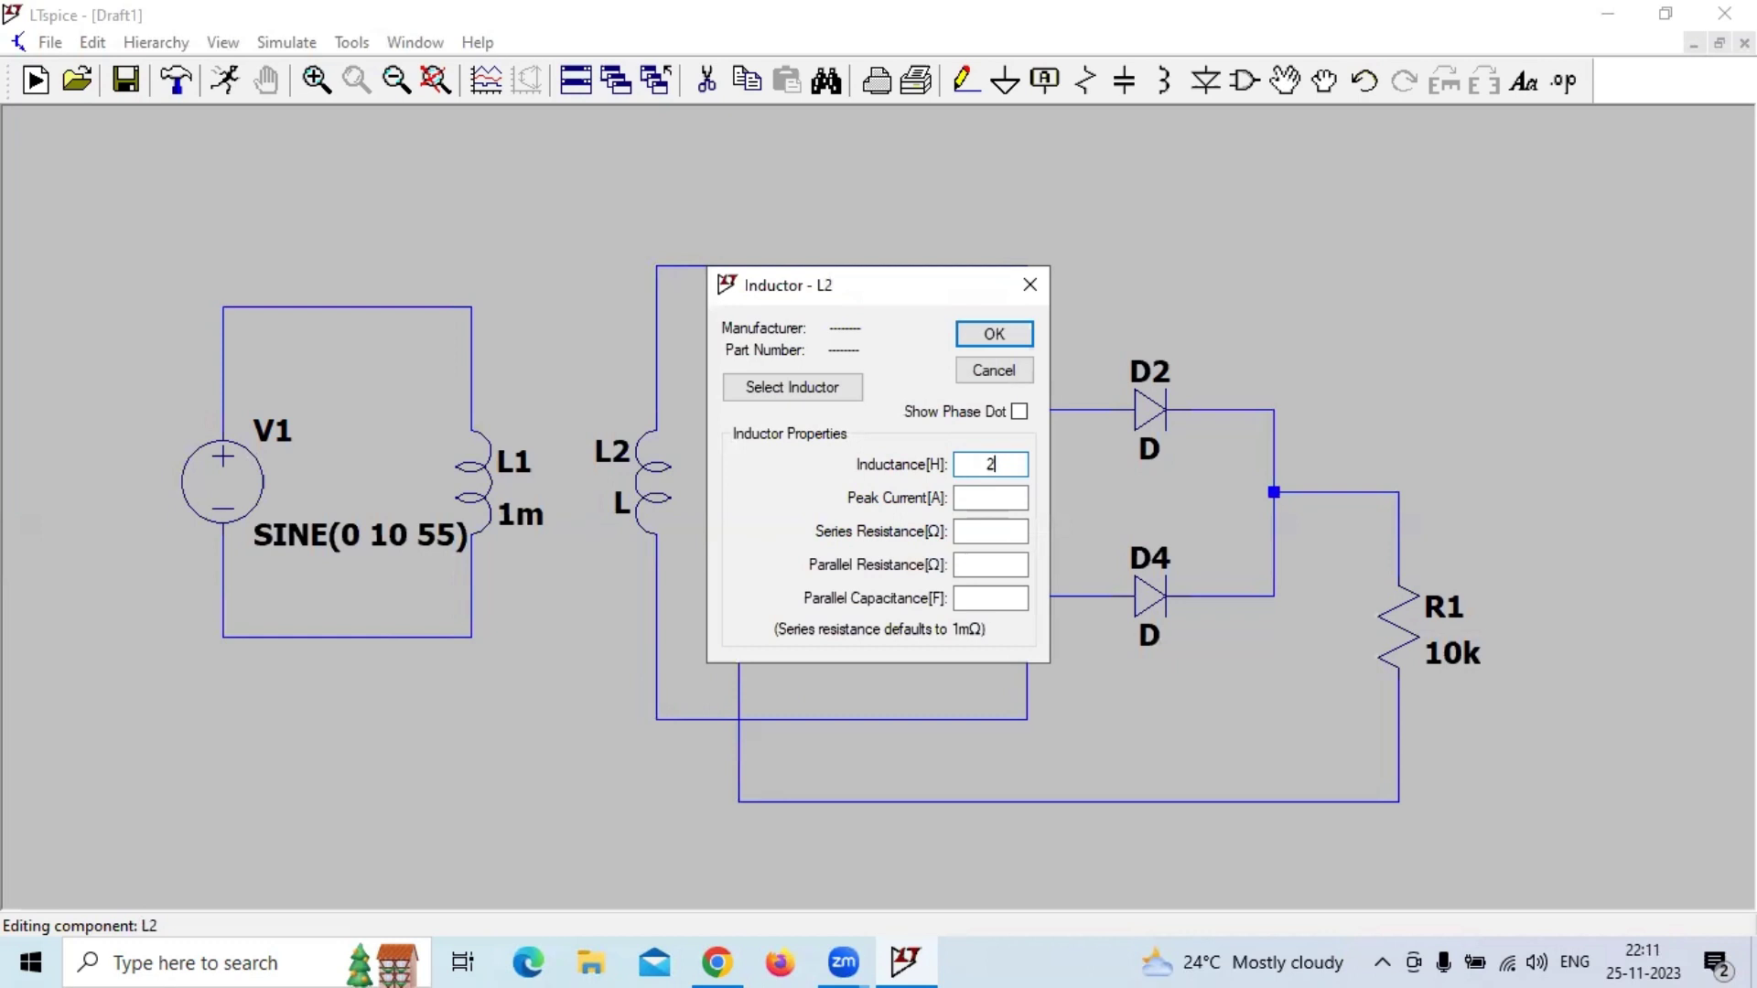
left_click(982, 340)
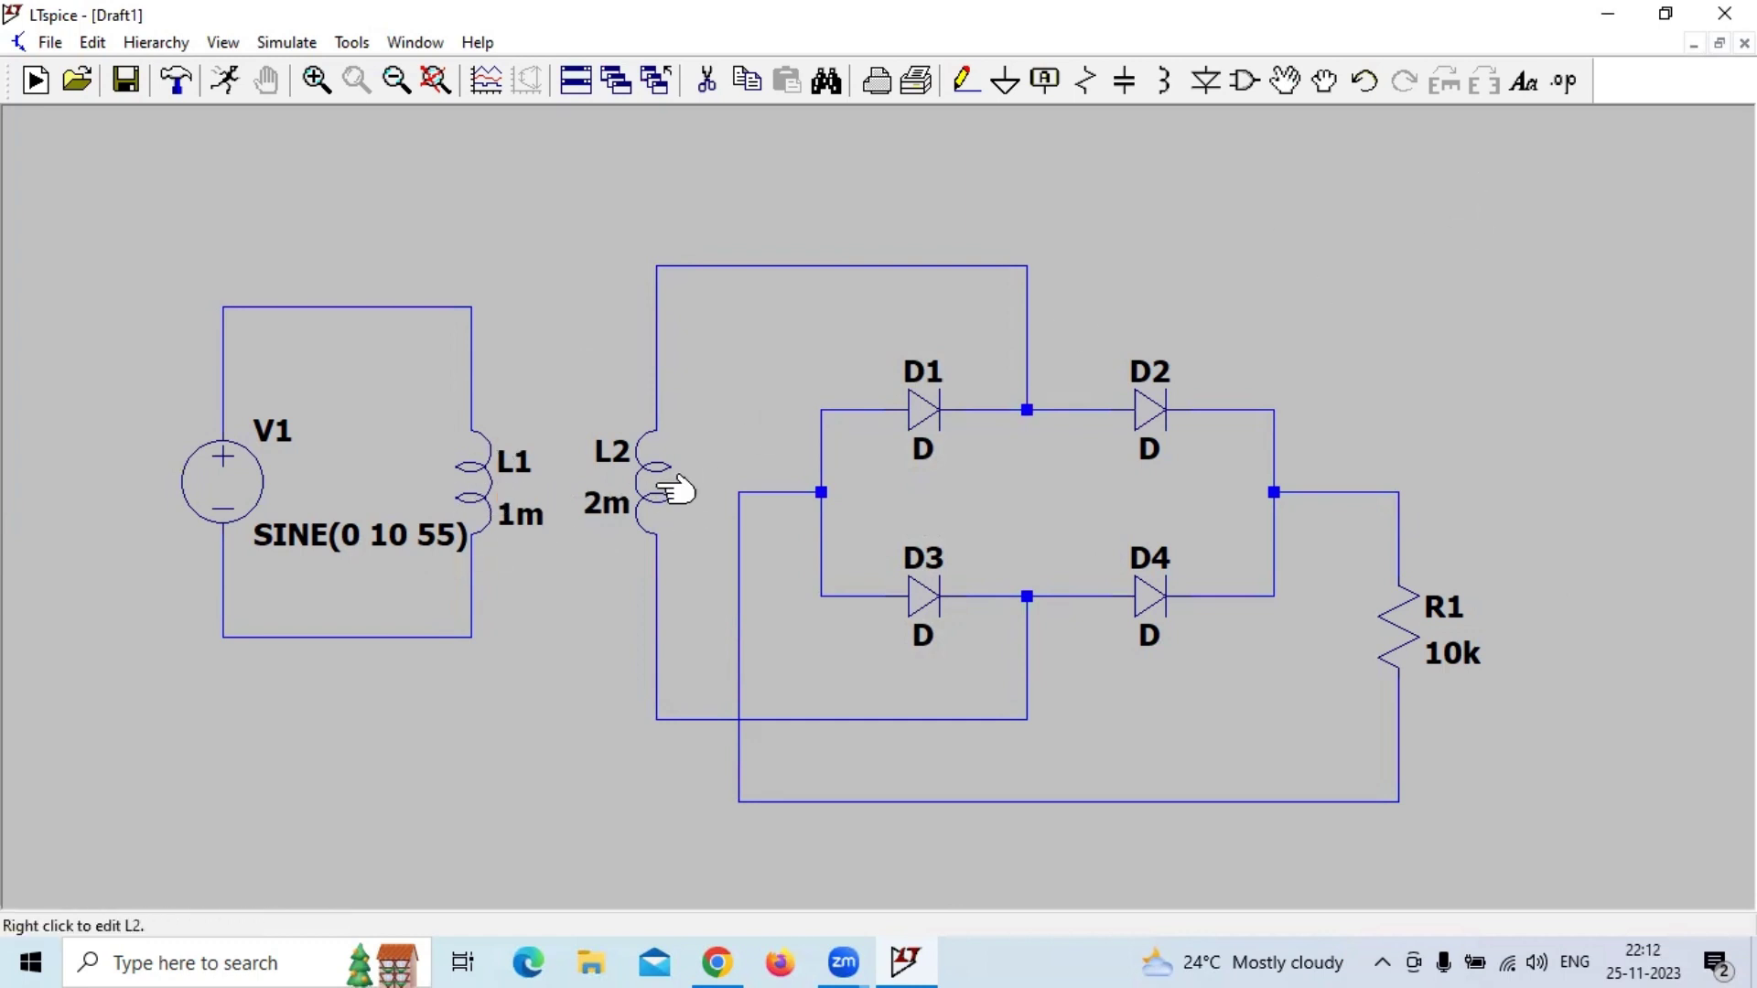
Step: Add the SPICE directive 'K L1 L2 1' and place it beside L1
left_click(1565, 83)
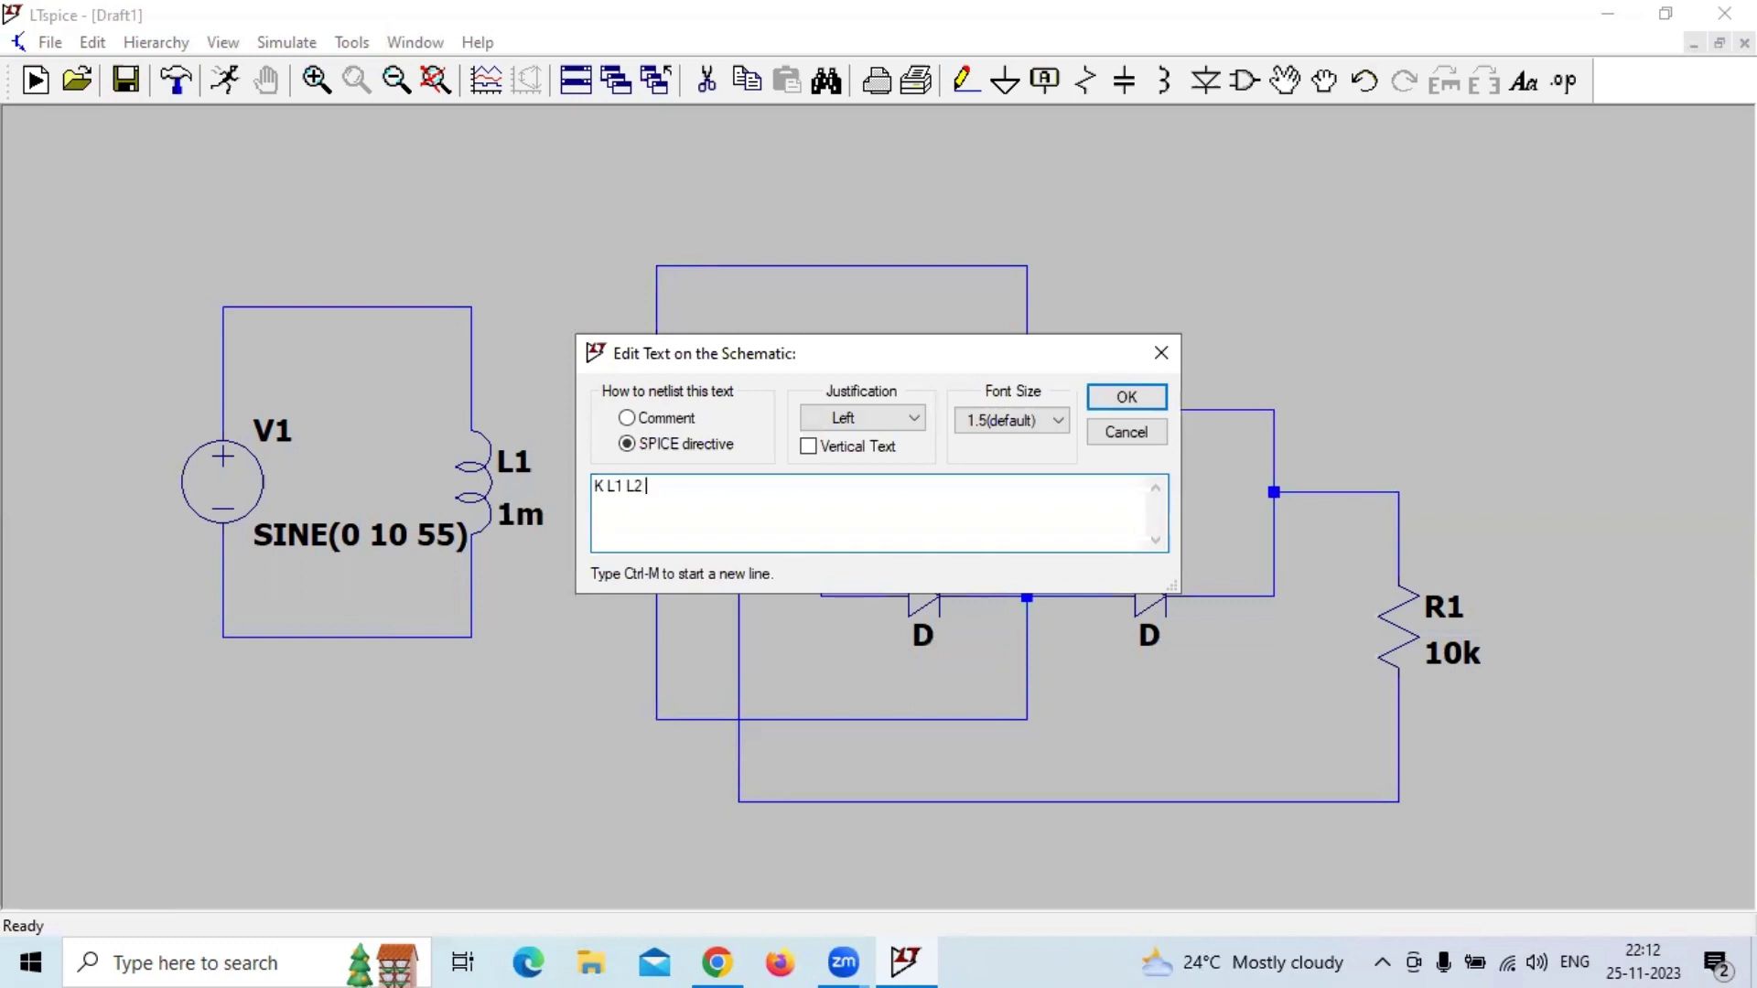
left_click(1126, 396)
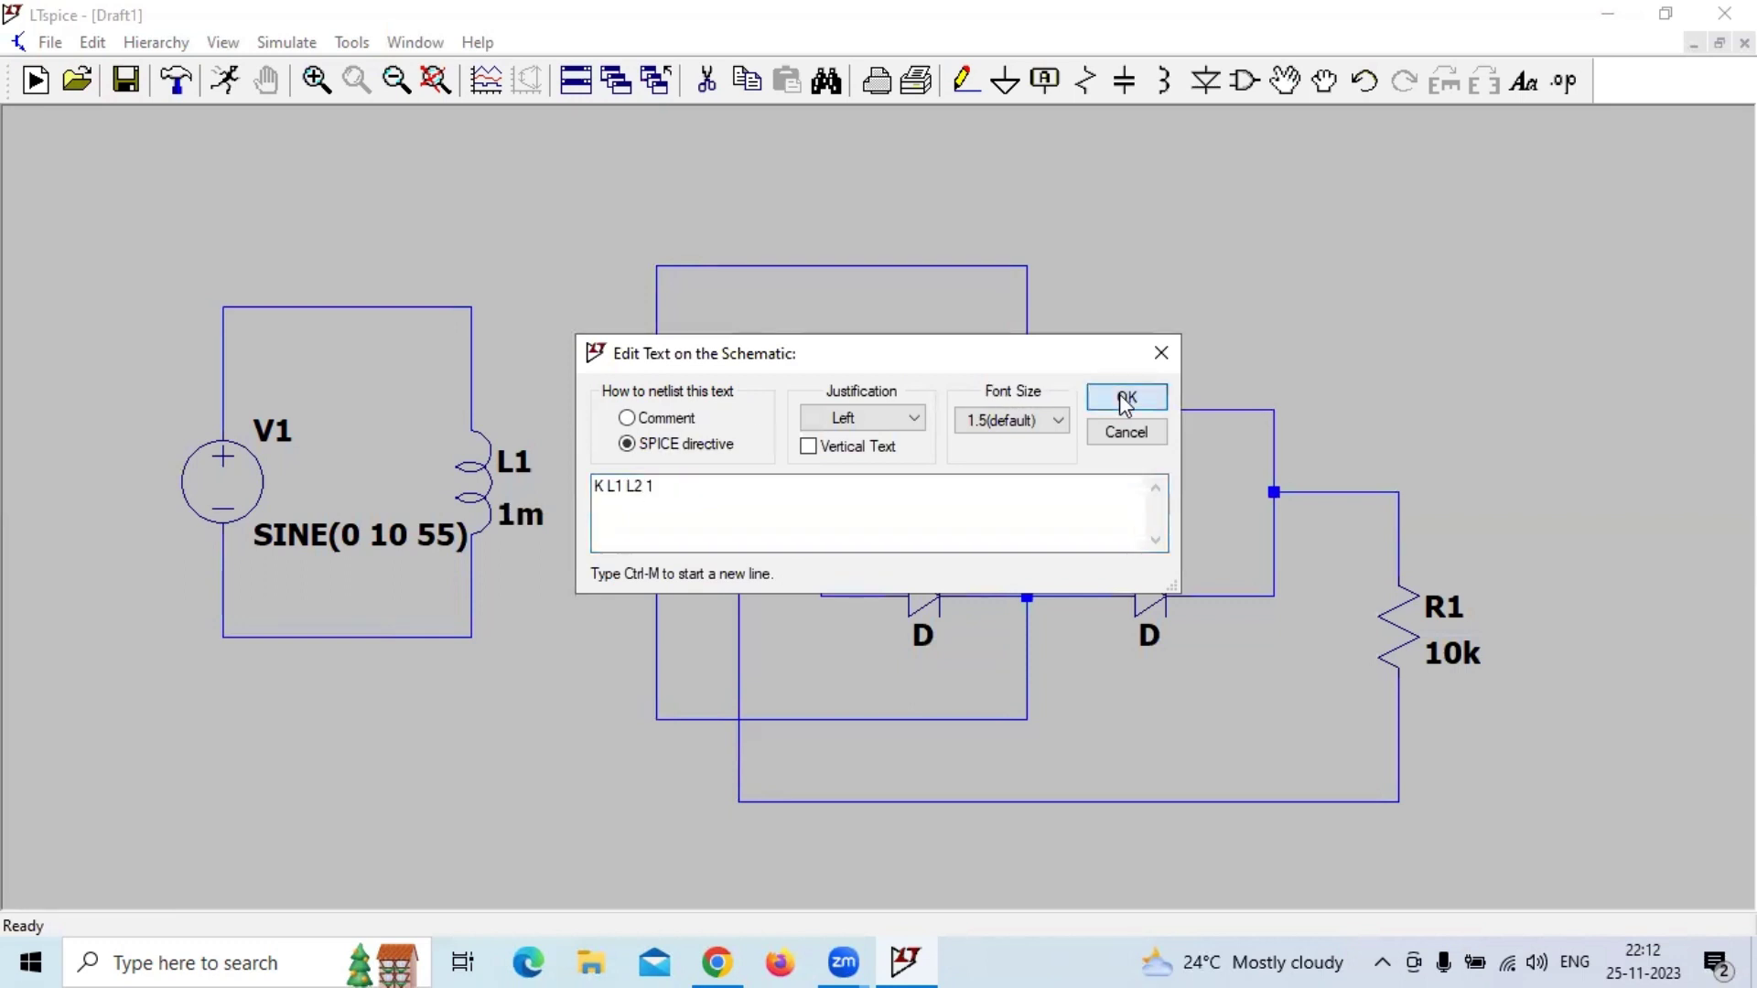
left_click(501, 606)
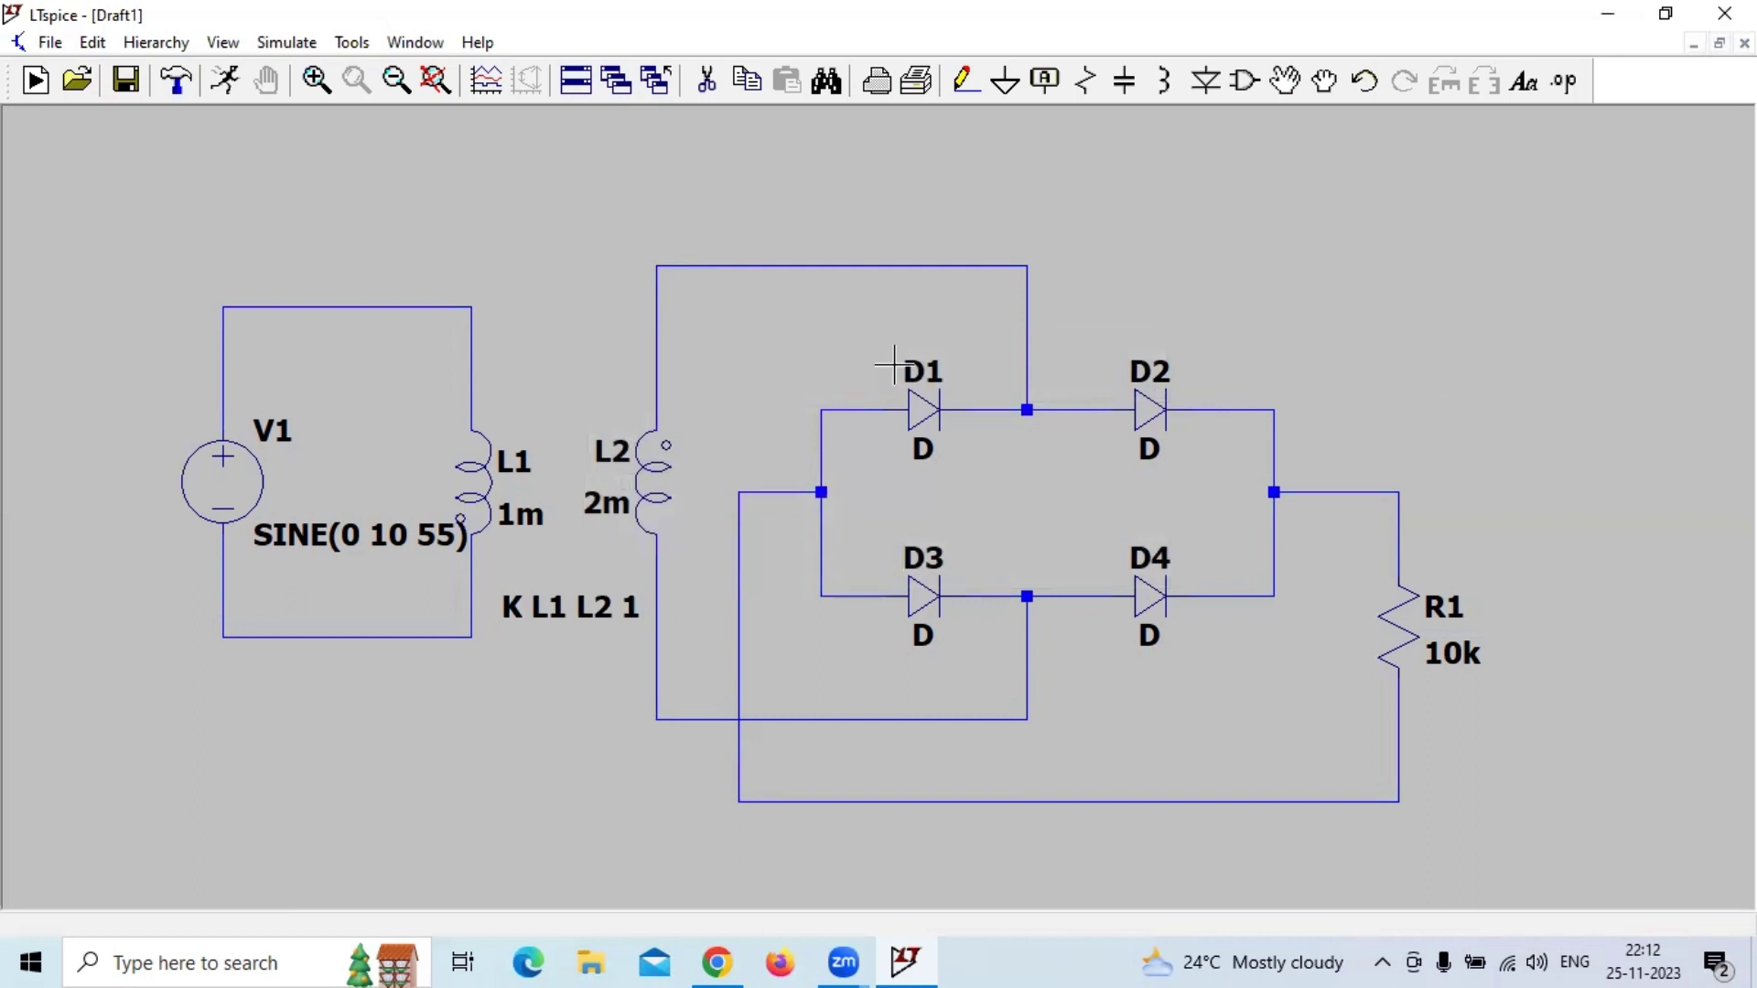
Step: Set diodes D1 and D2 to the 1N914 model
right_click(922, 411)
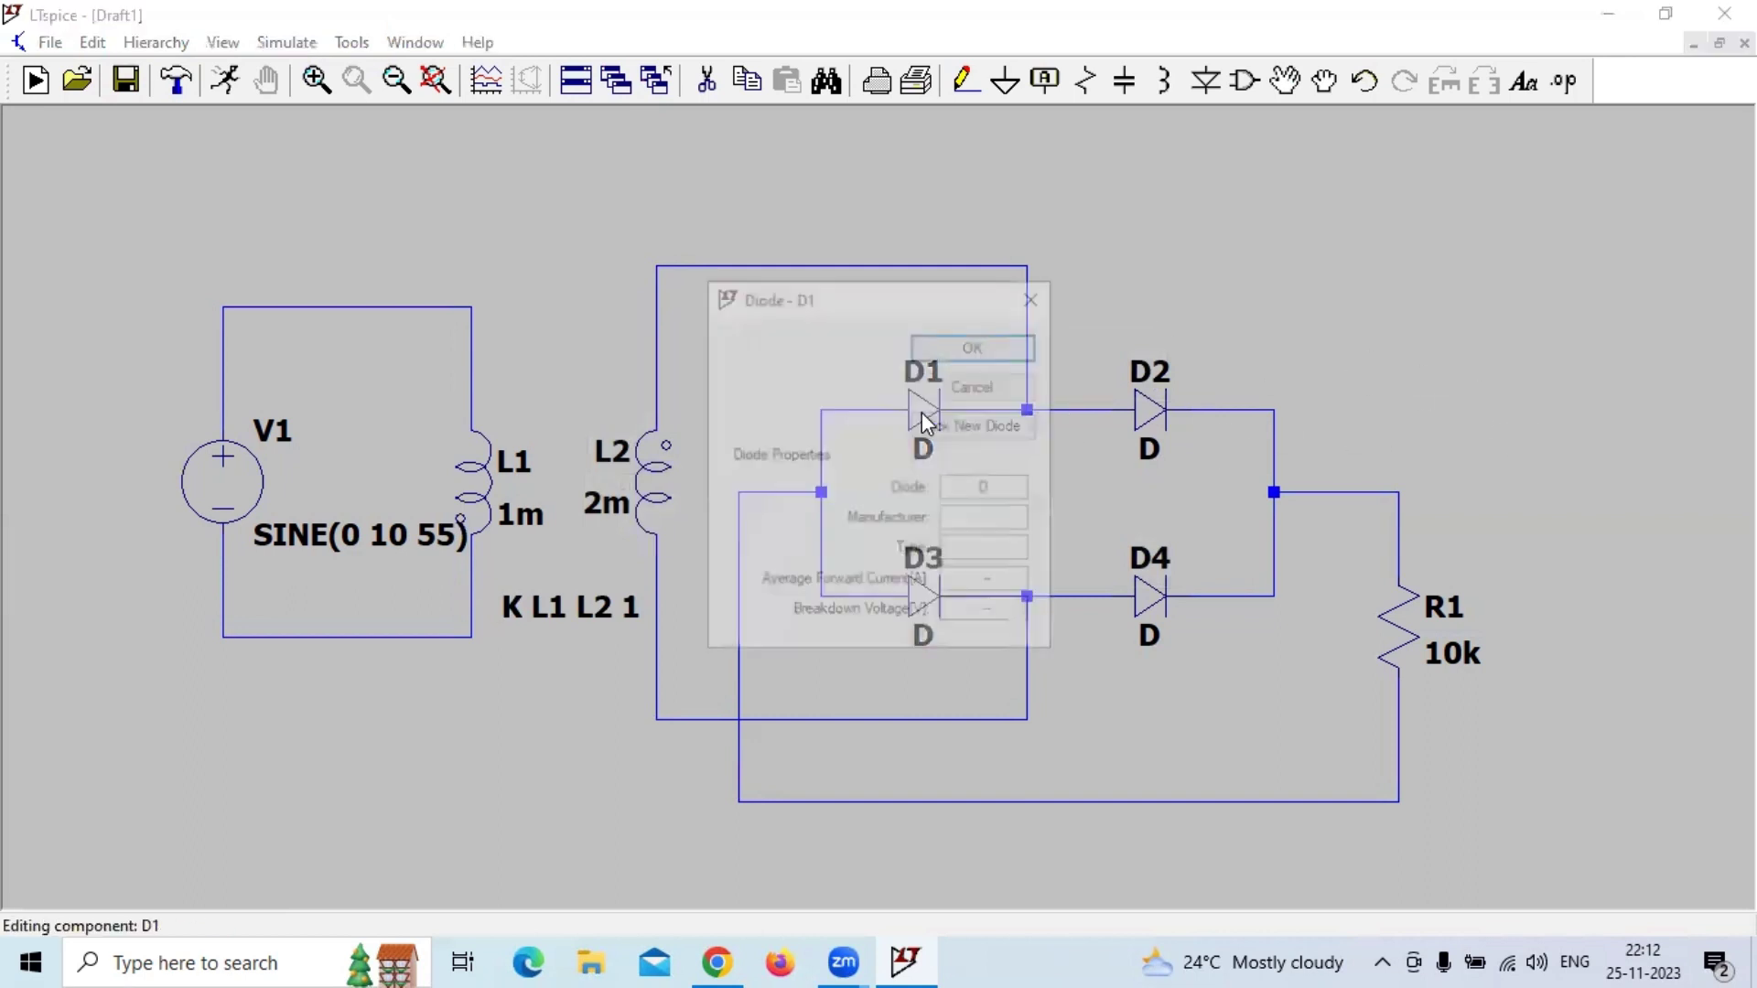
left_click(975, 424)
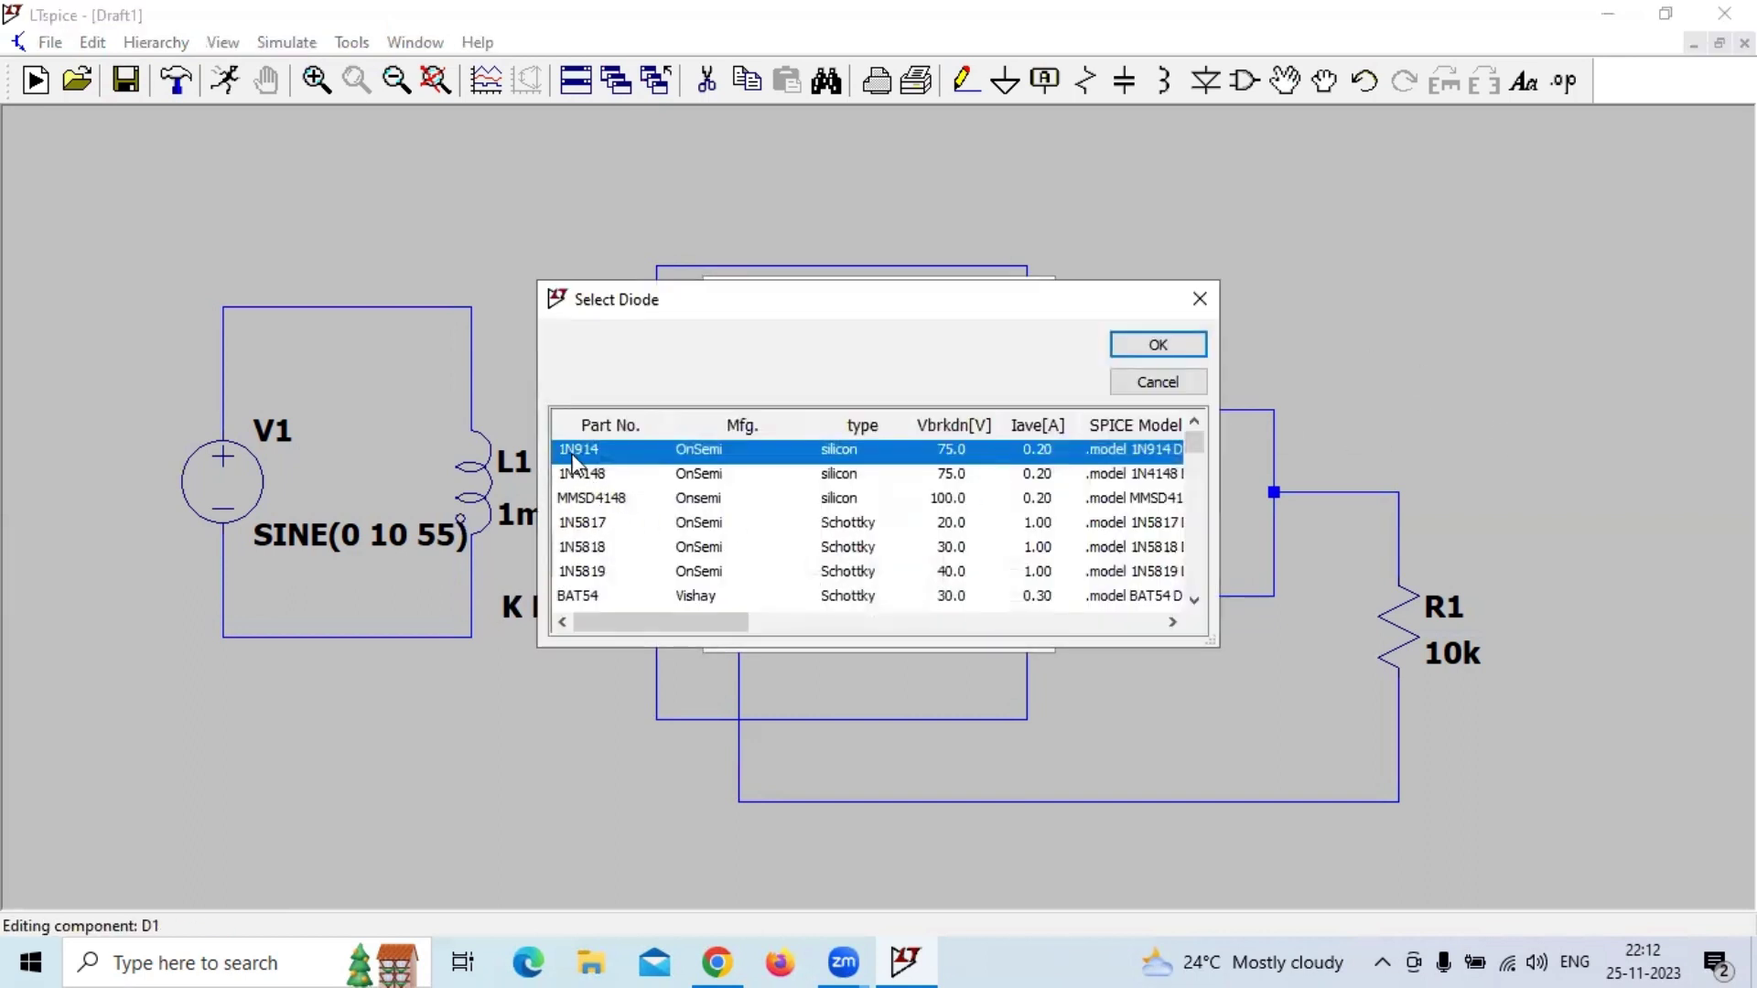
left_click(1159, 344)
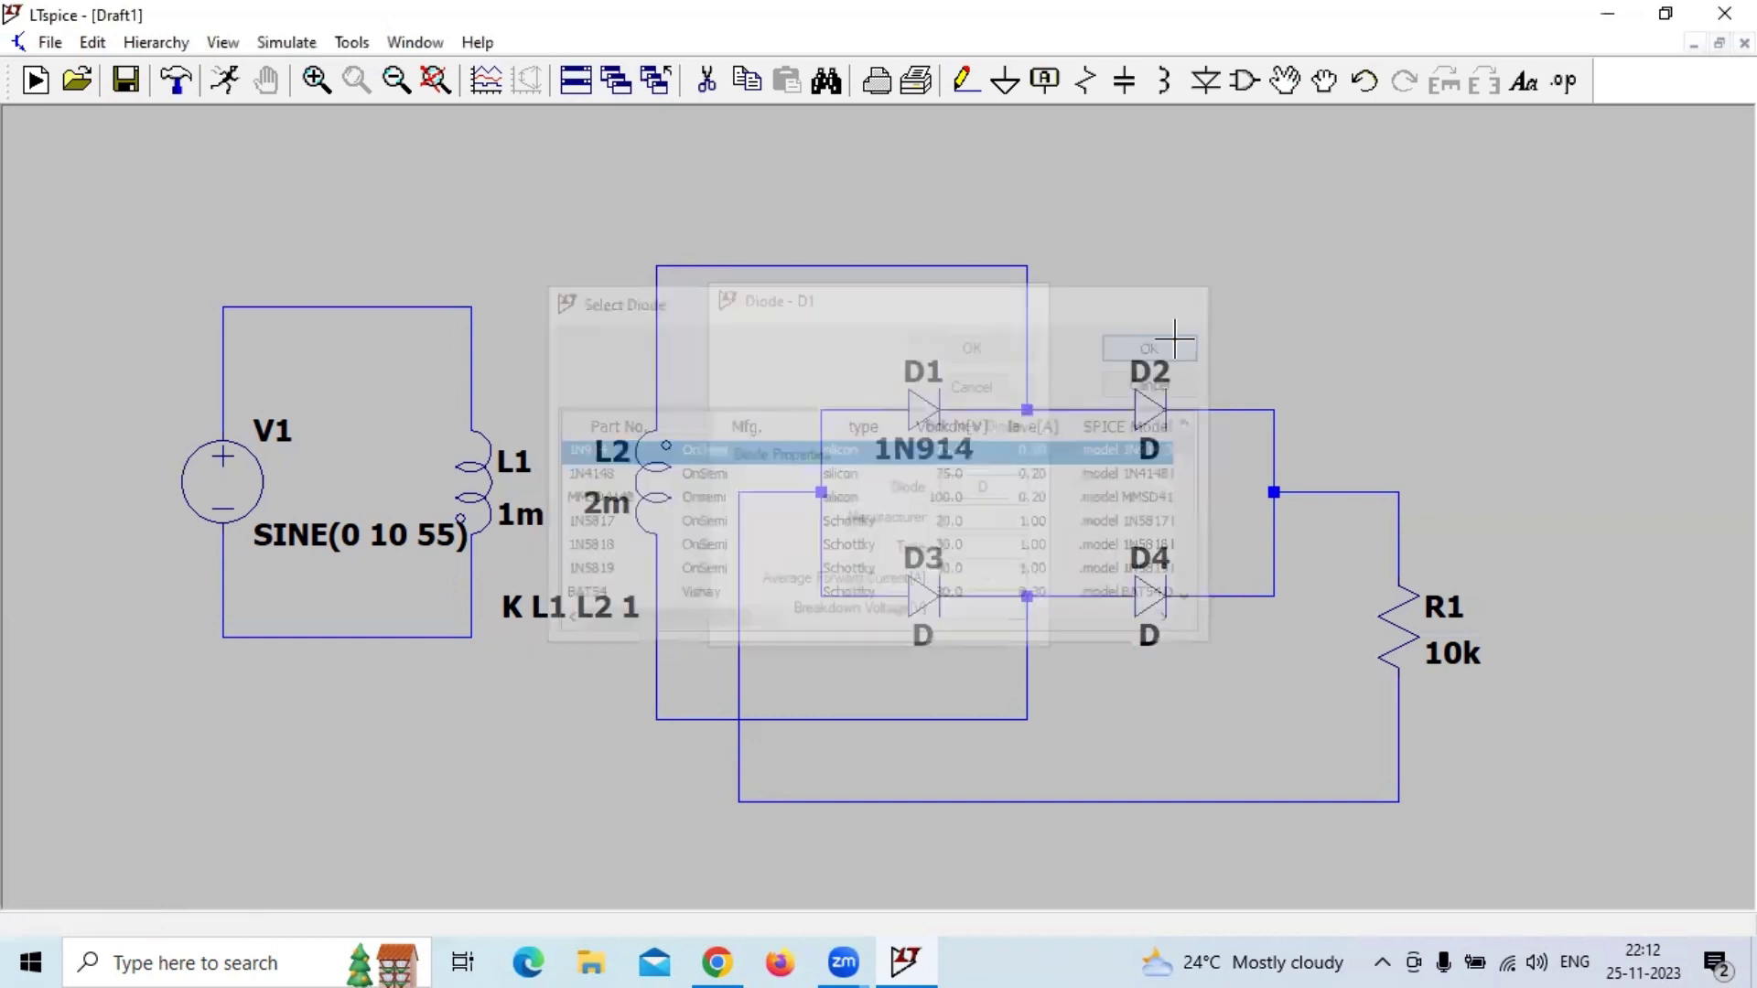
right_click(1143, 407)
left_click(970, 426)
left_click(1151, 346)
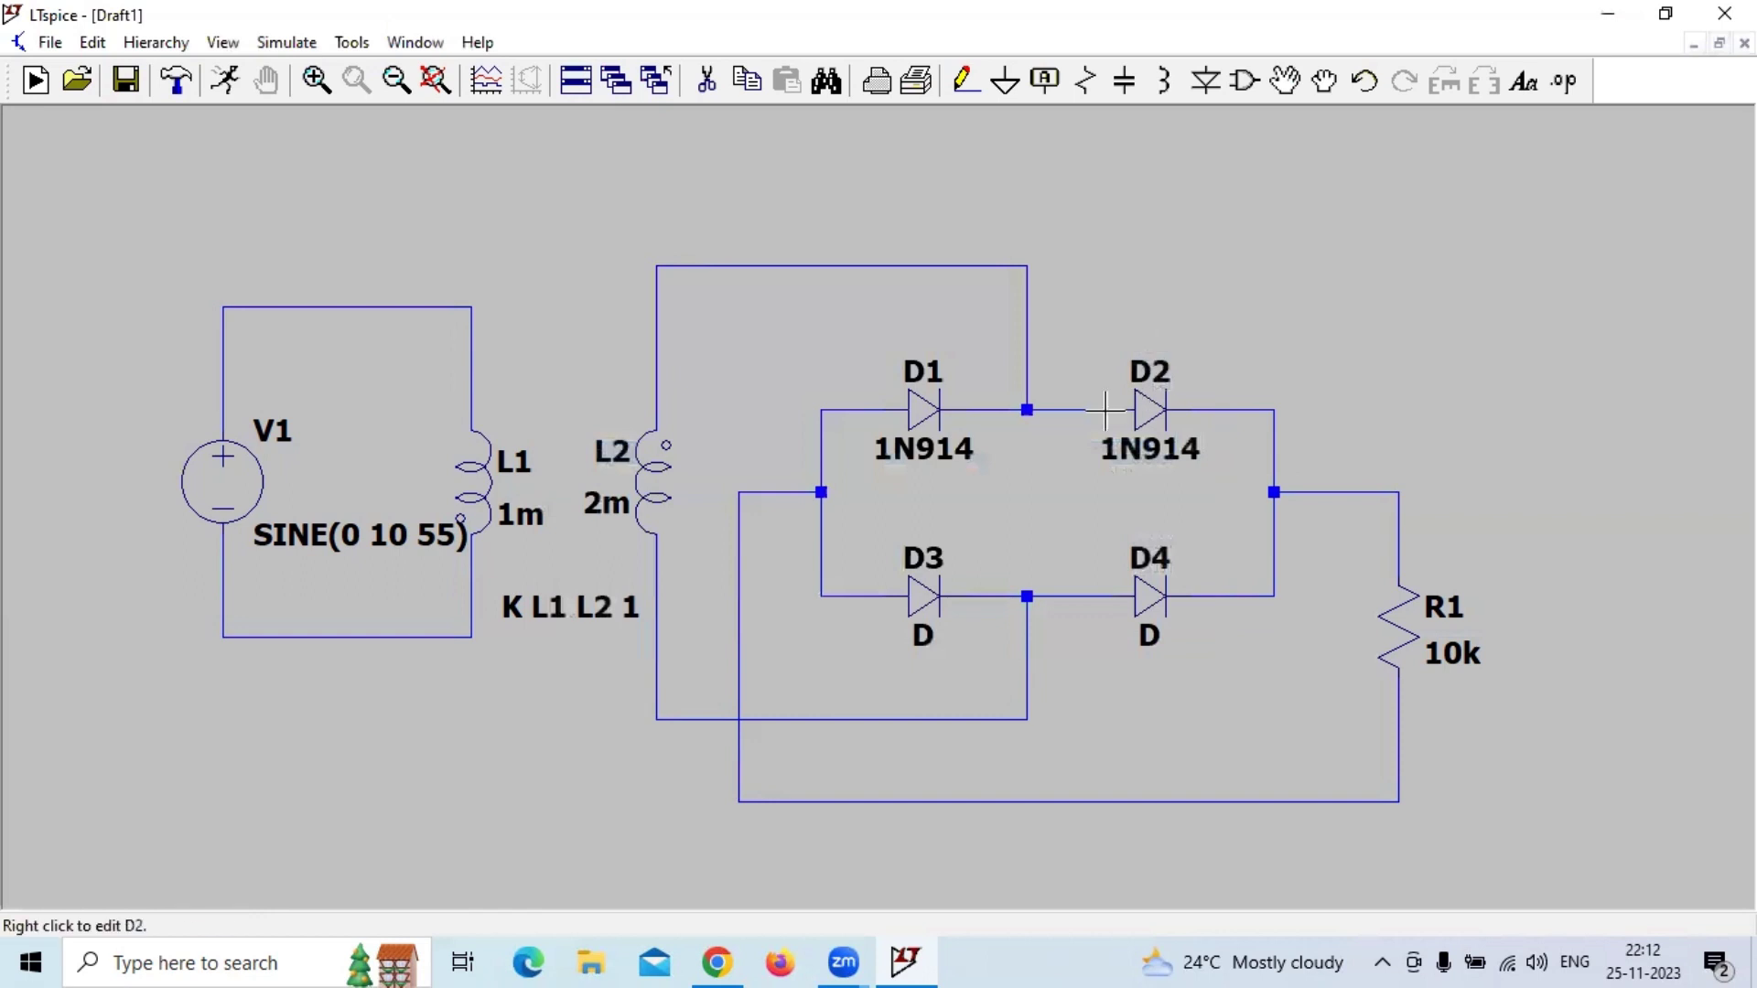
Step: Set diodes D3 and D4 to the 1N914 model
right_click(942, 604)
left_click(998, 427)
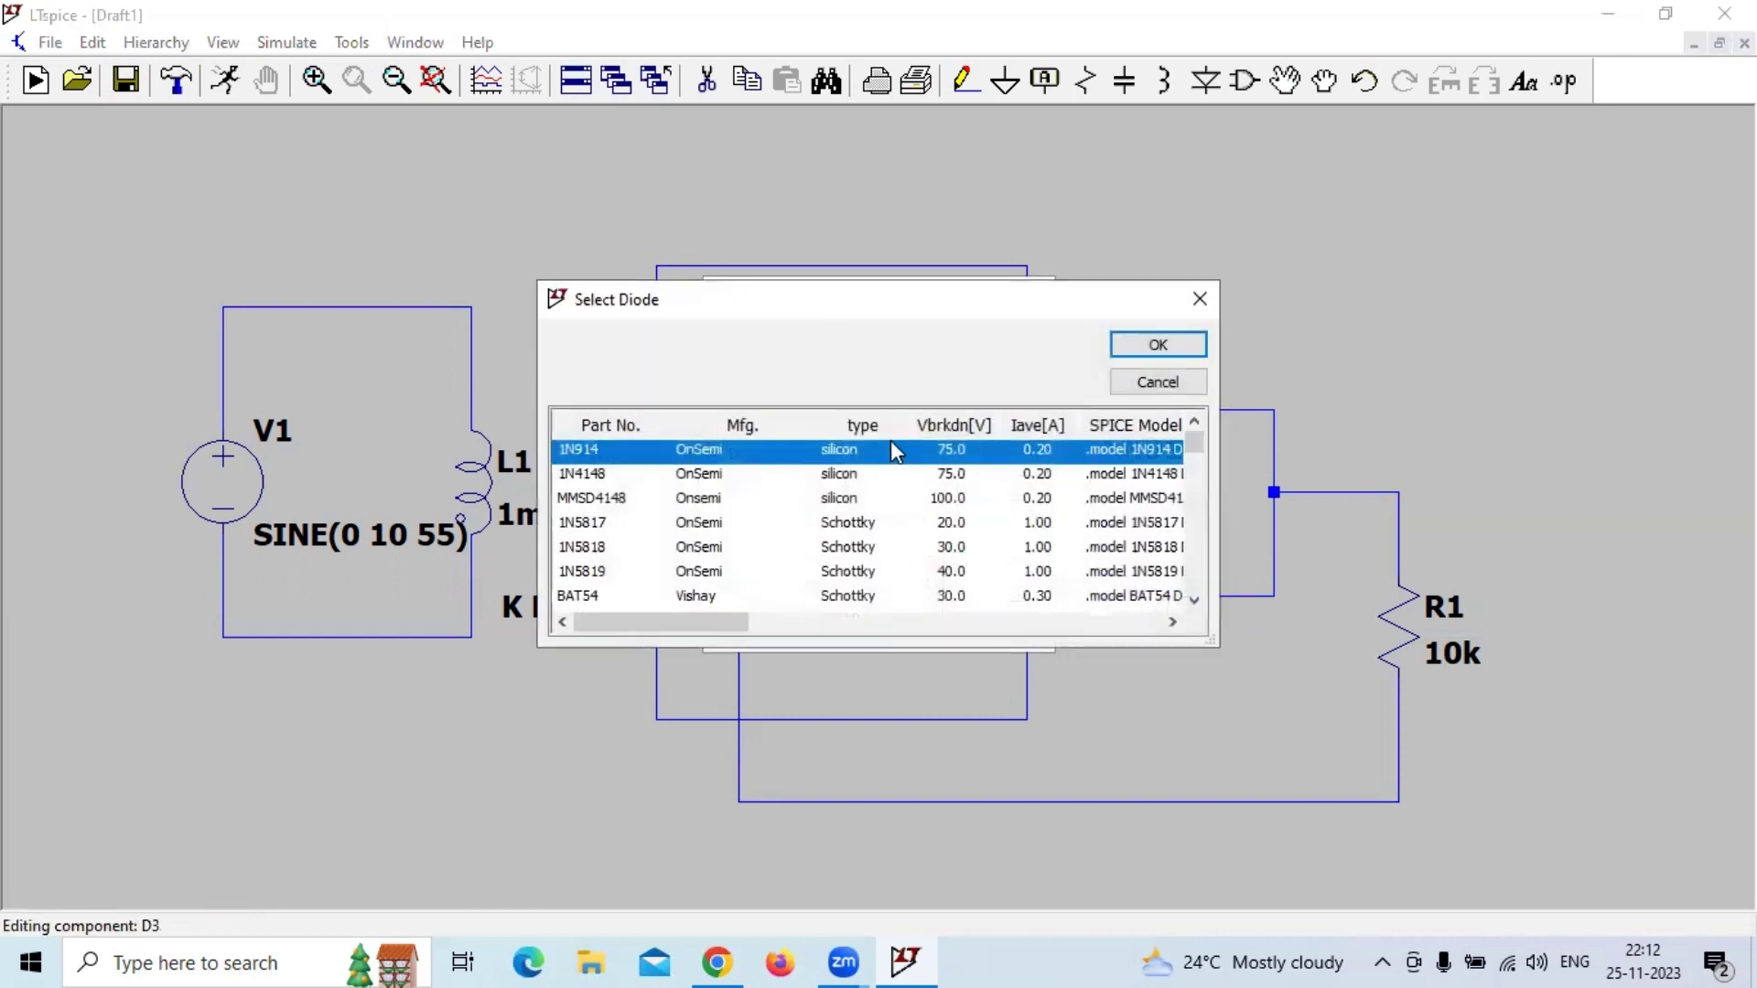
left_click(1177, 348)
right_click(1168, 595)
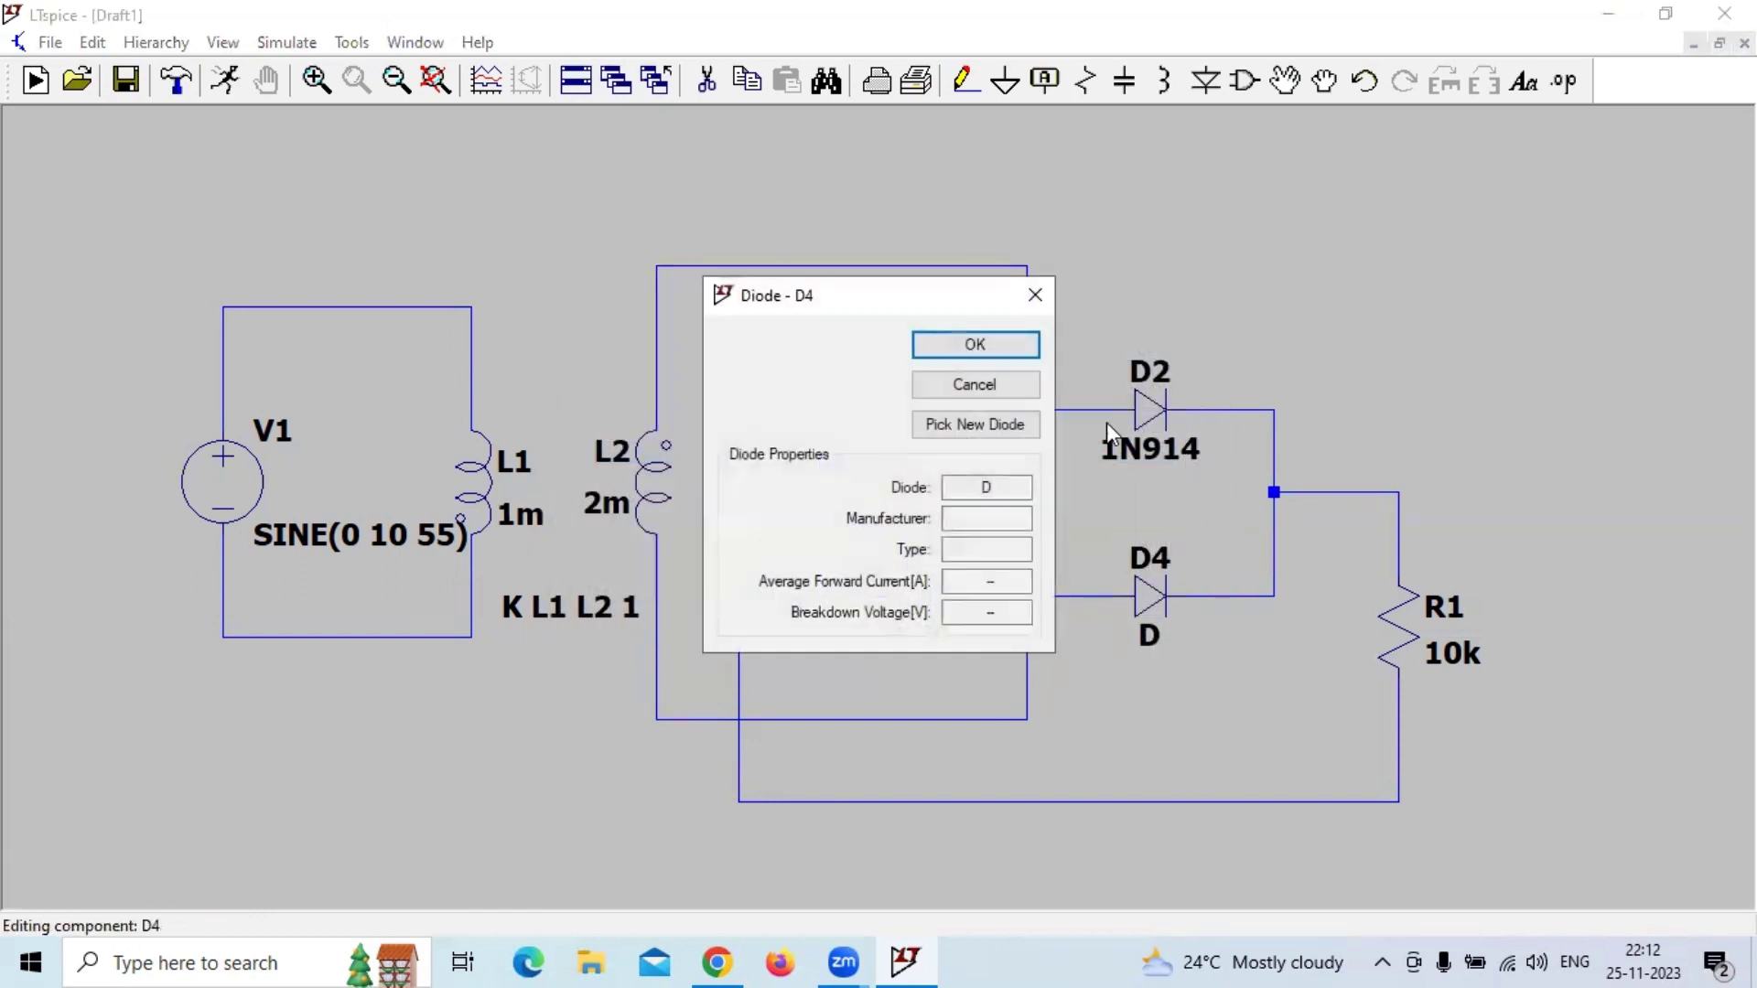
left_click(988, 424)
left_click(1166, 348)
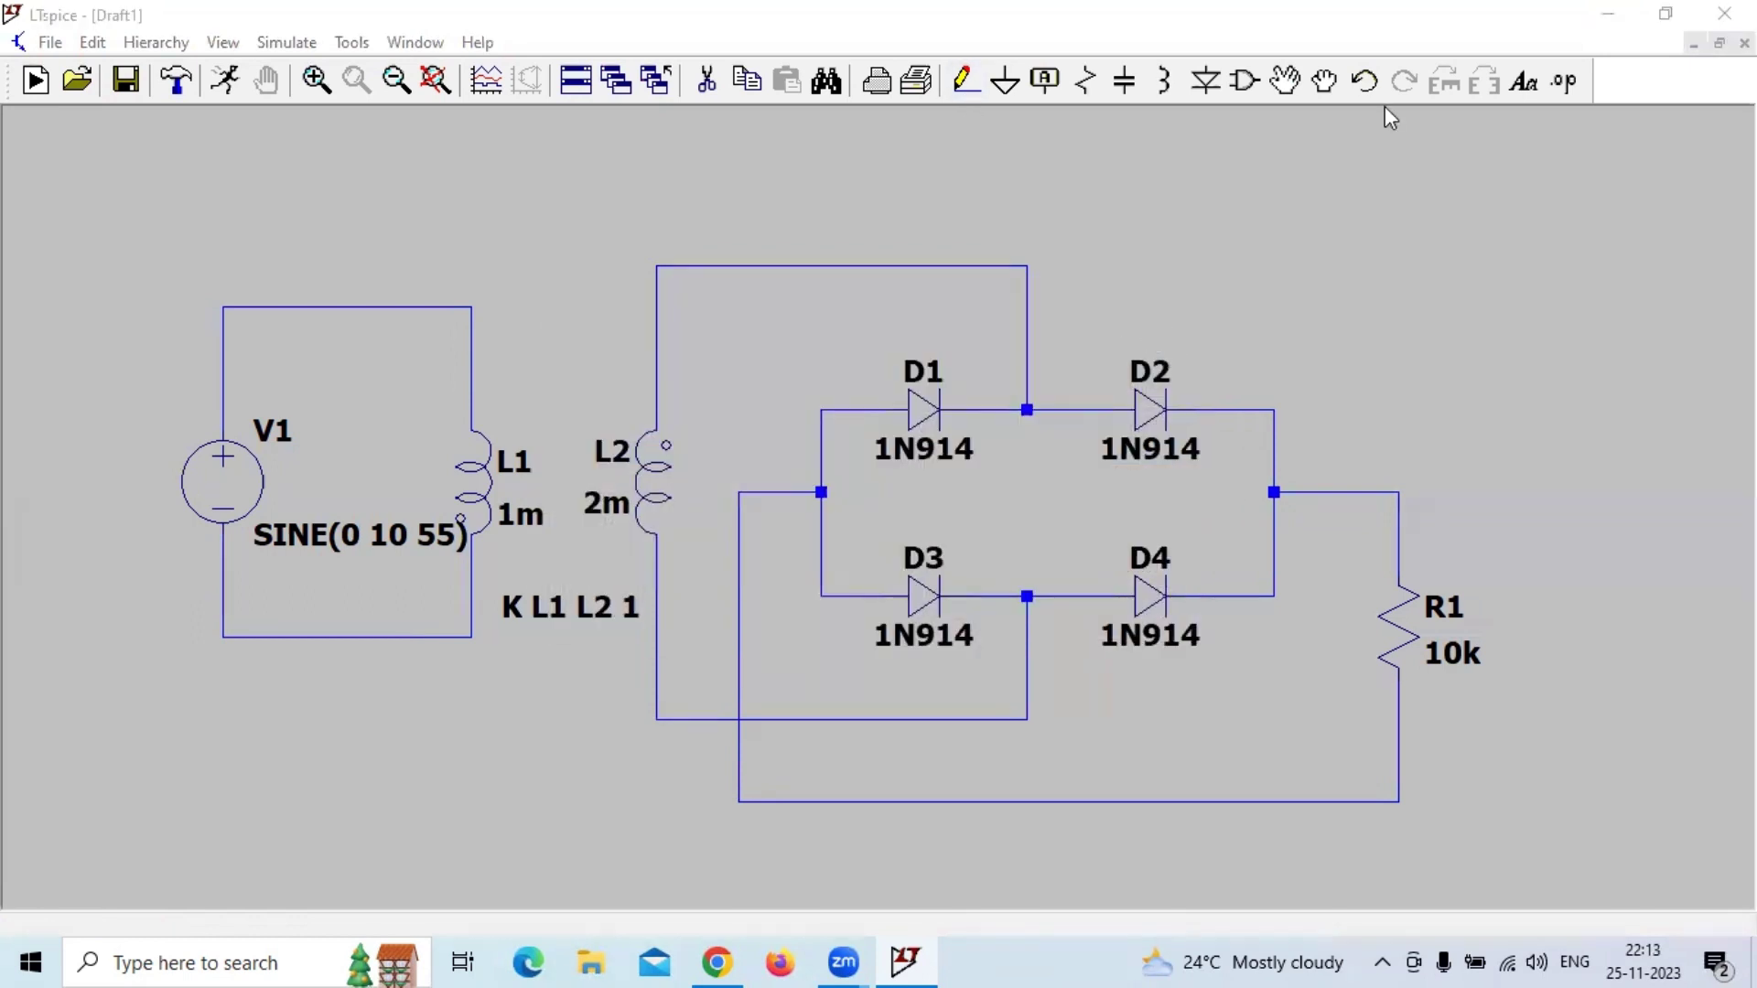
Step: Set a transient analysis stop time of .05 and place the .tran directive below the circuit
left_click(279, 43)
left_click(316, 292)
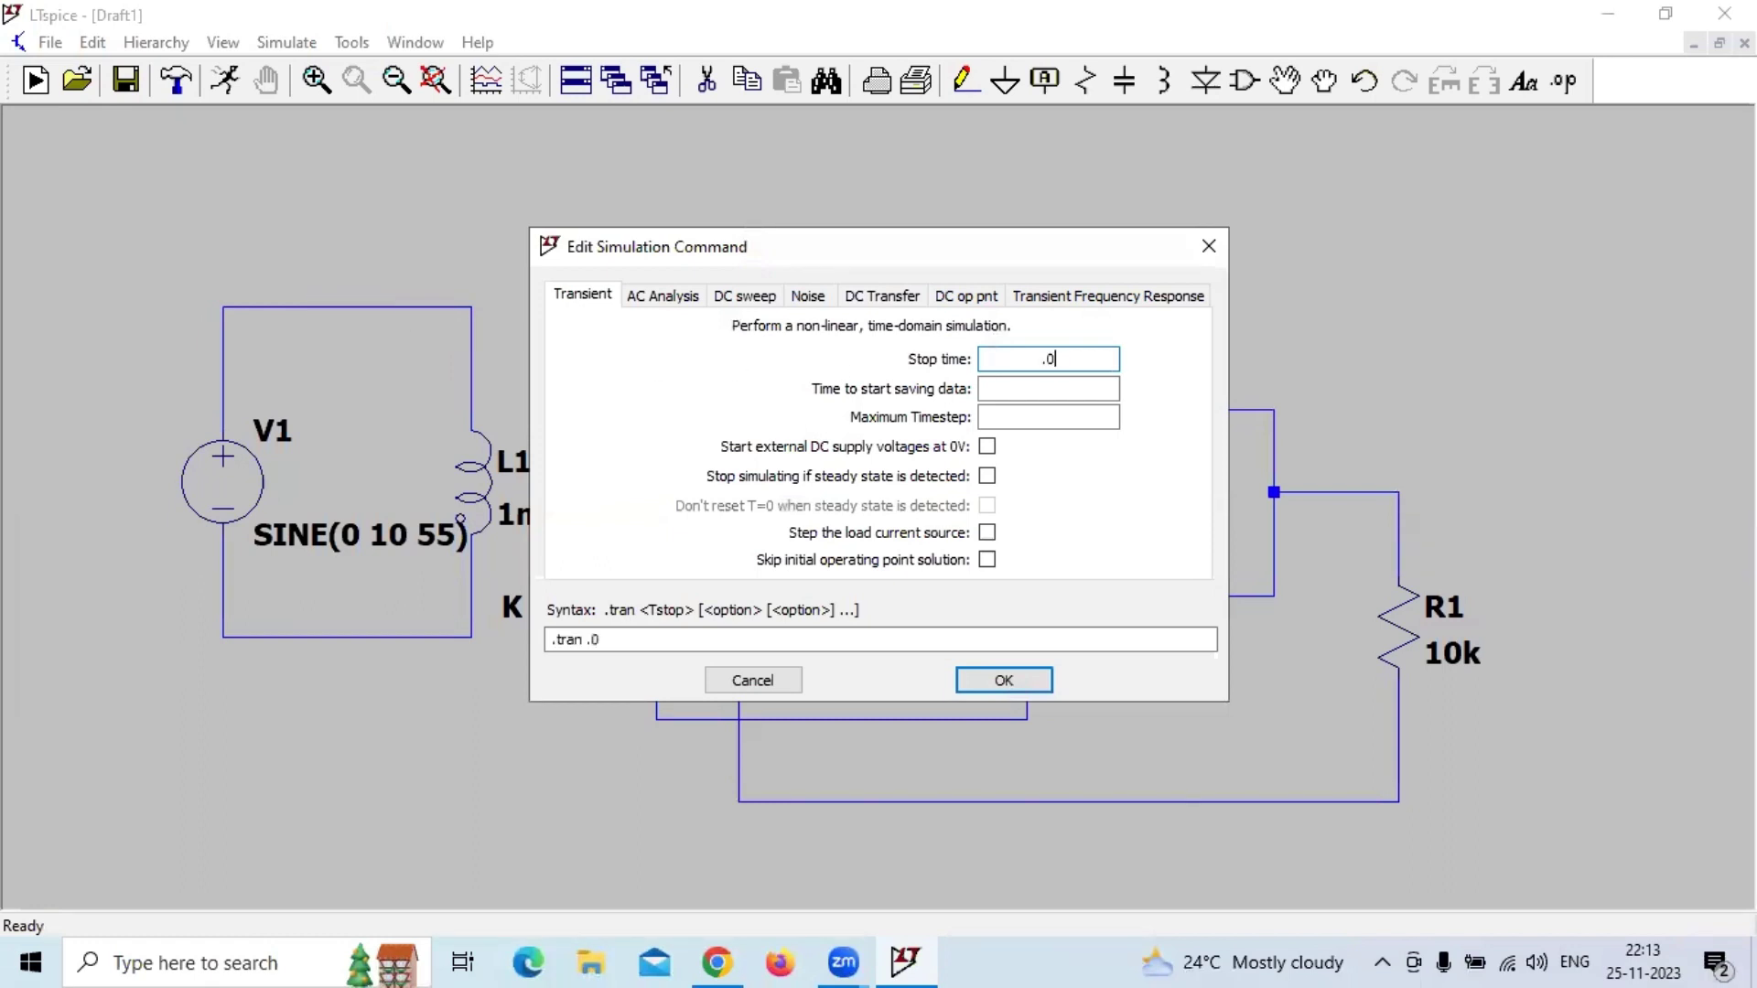
left_click(1003, 679)
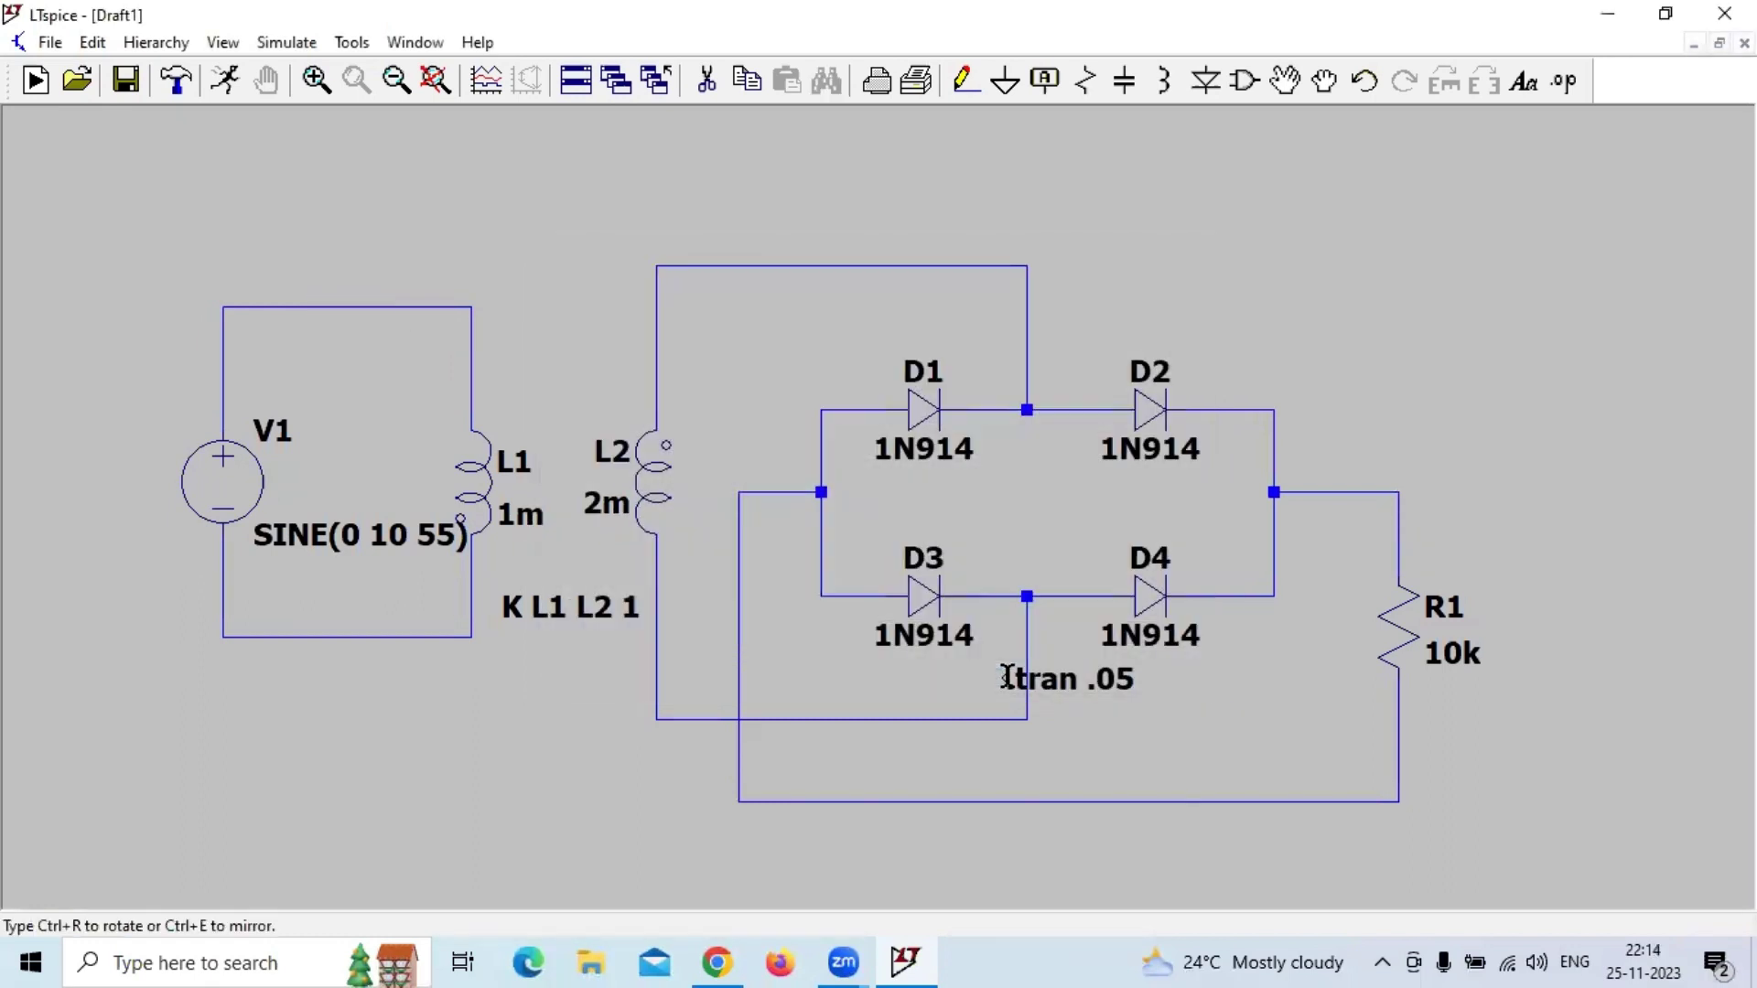
left_click(421, 802)
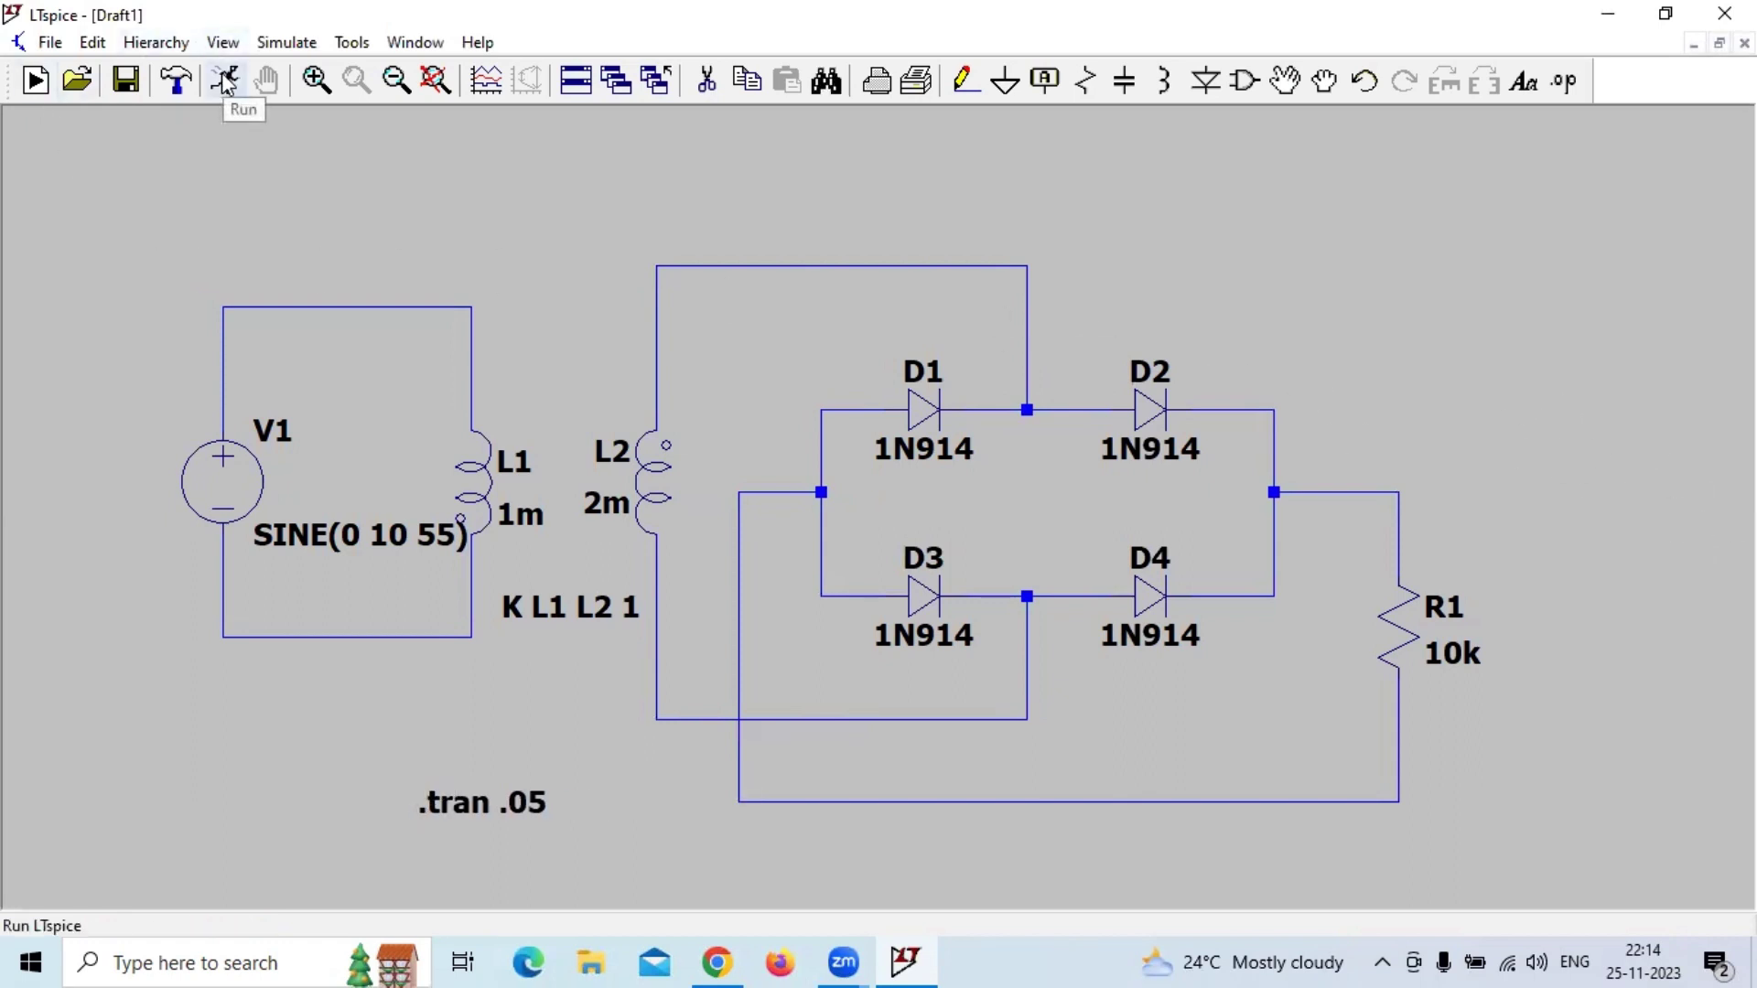
Step: After the missing-ground error, ground the V1/L1 loop and the wire below R1, then rerun
left_click(225, 82)
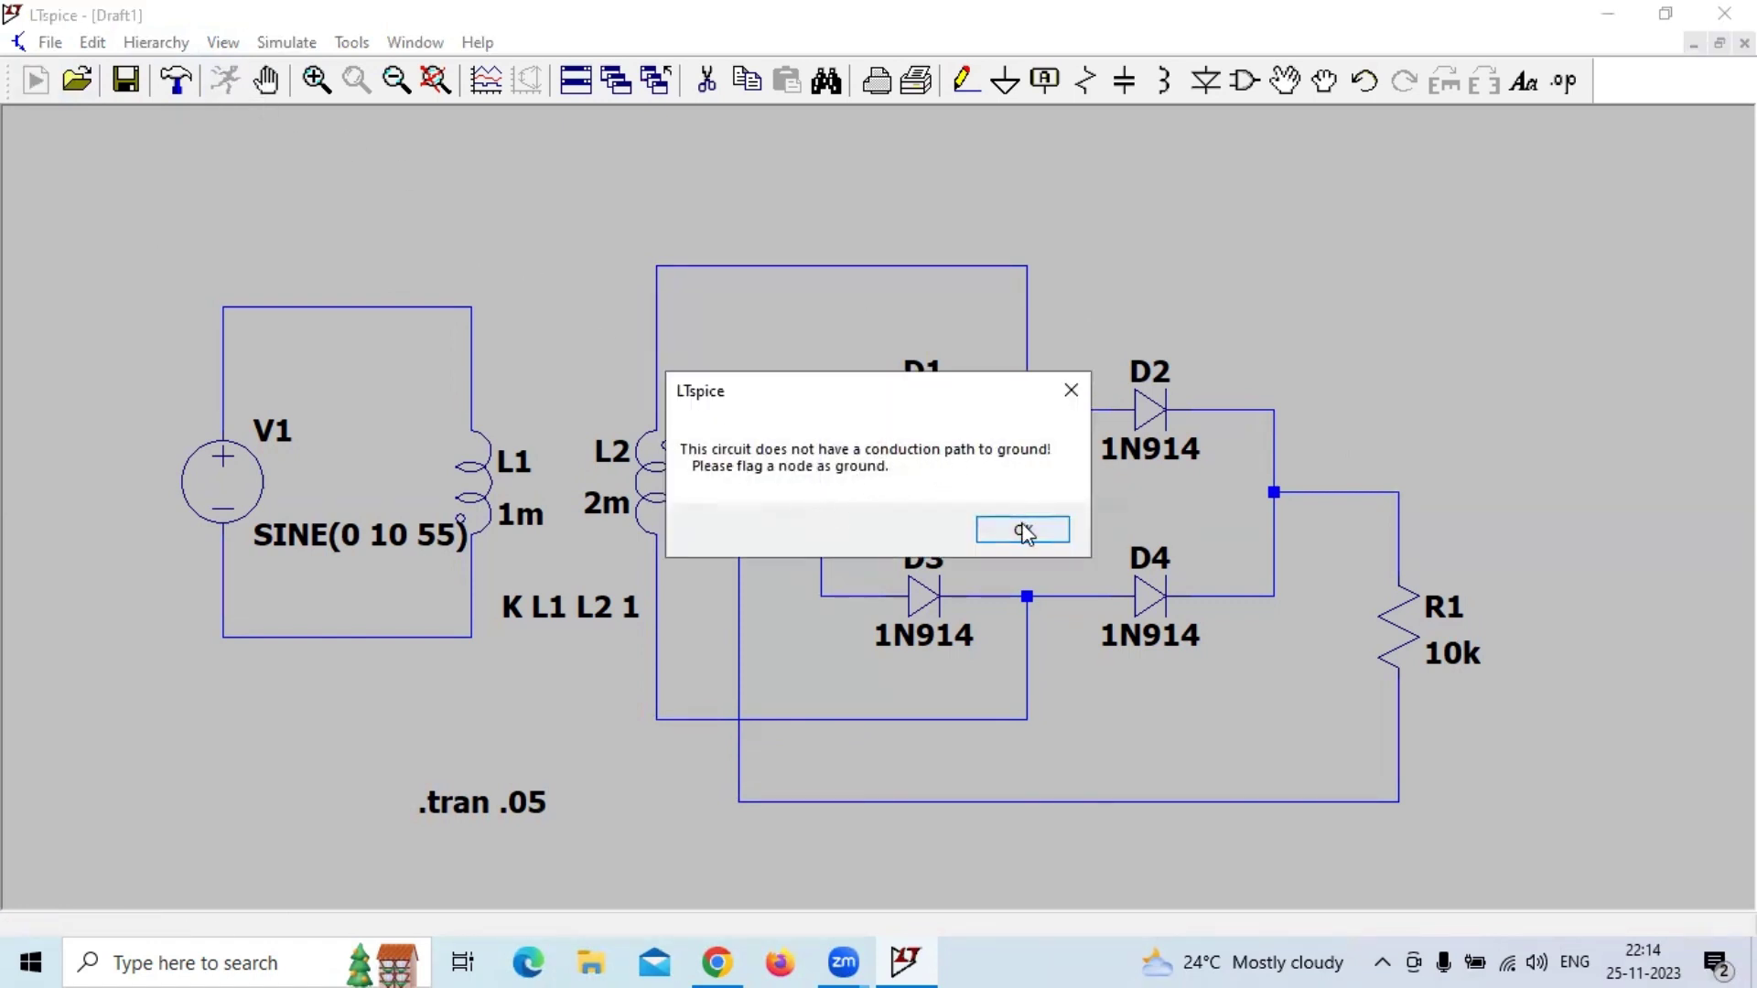
left_click(1022, 529)
left_click(1006, 81)
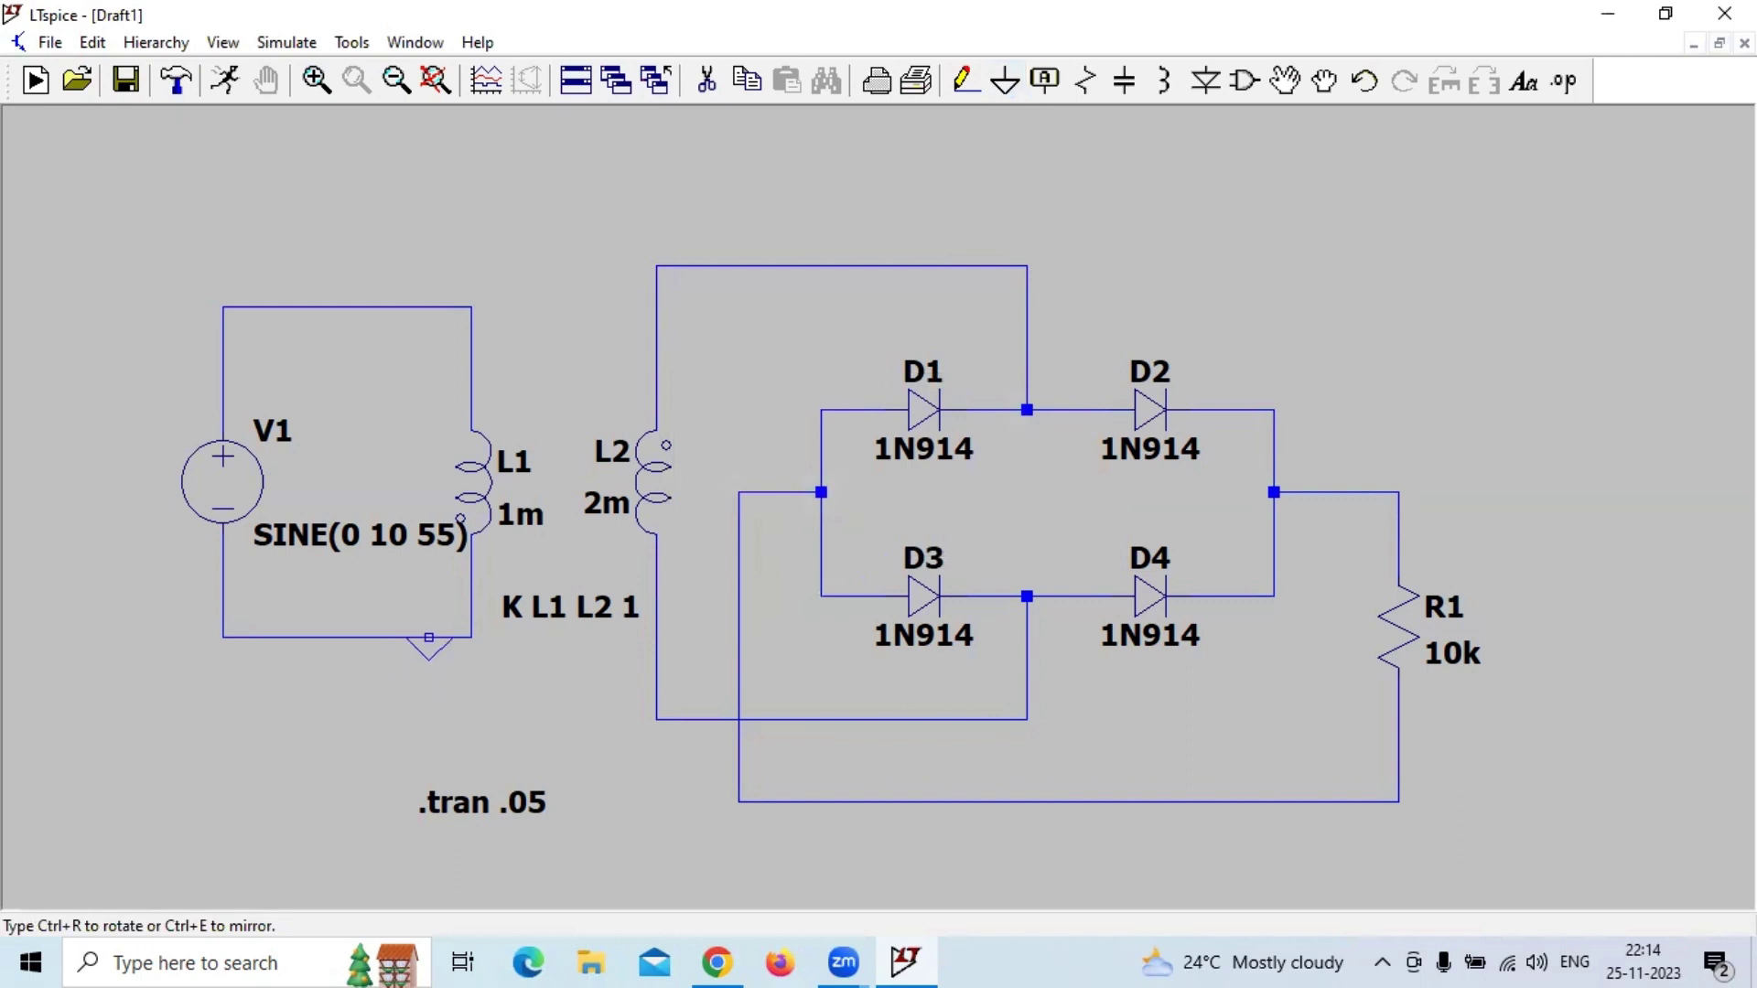
left_click(450, 637)
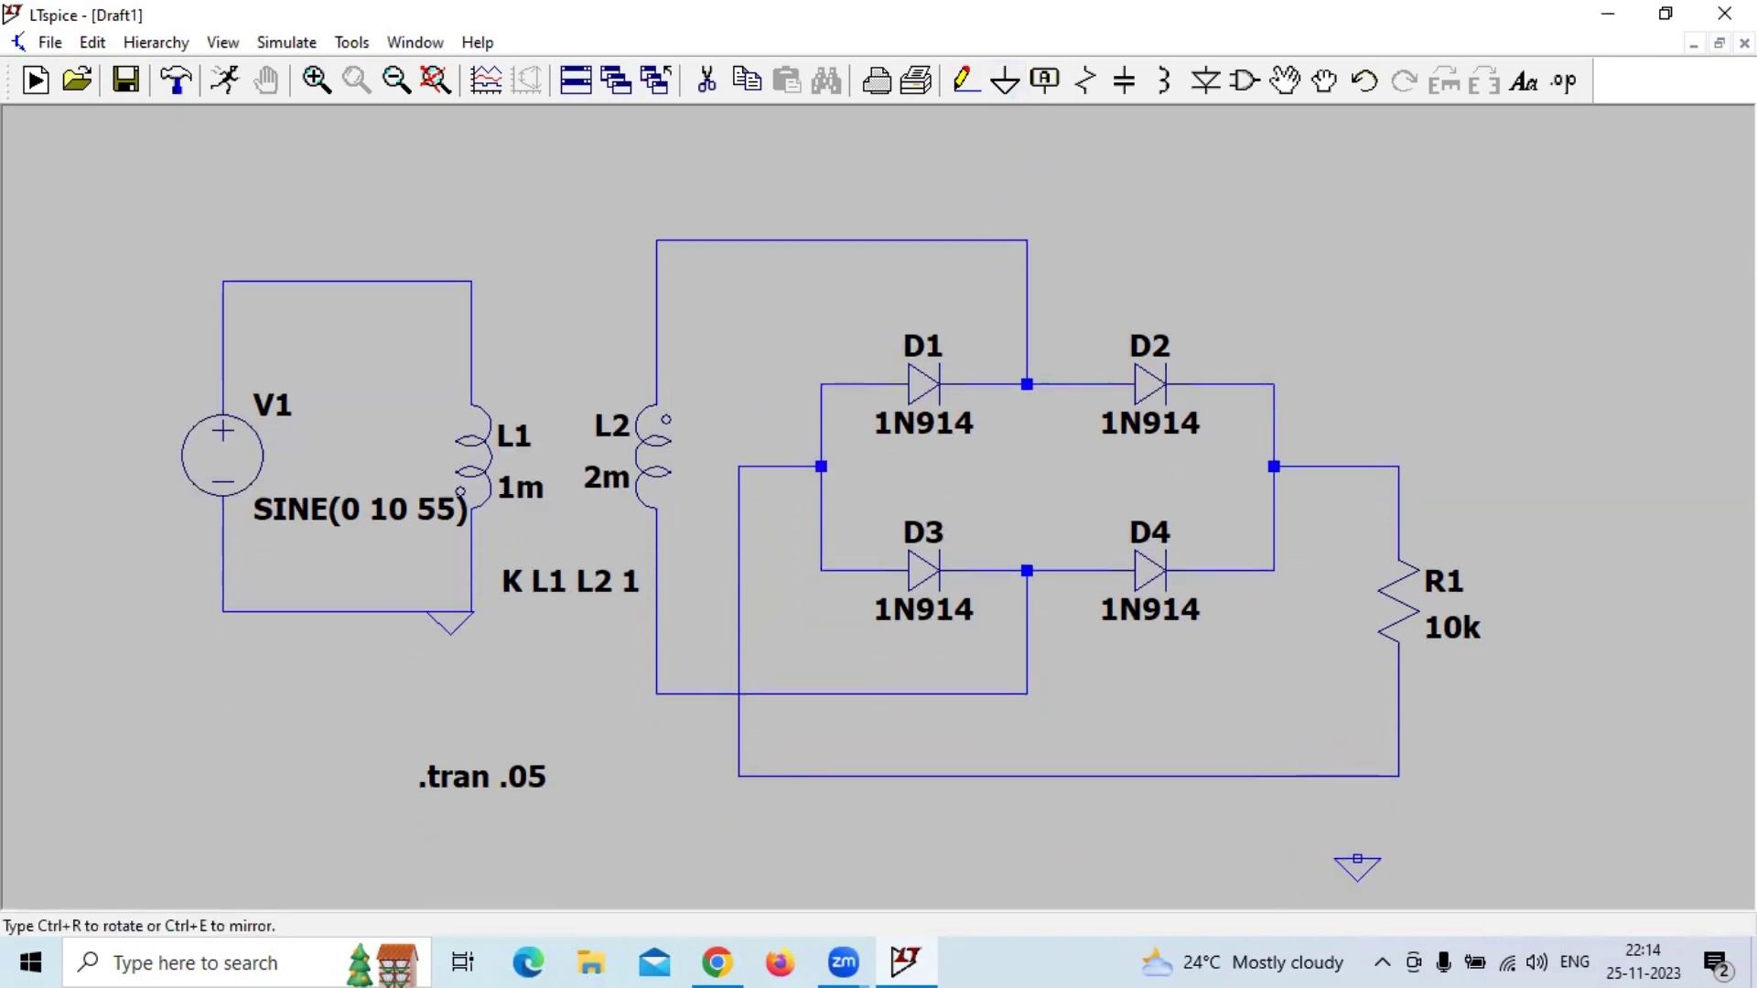
left_click(1336, 623)
key("Escape")
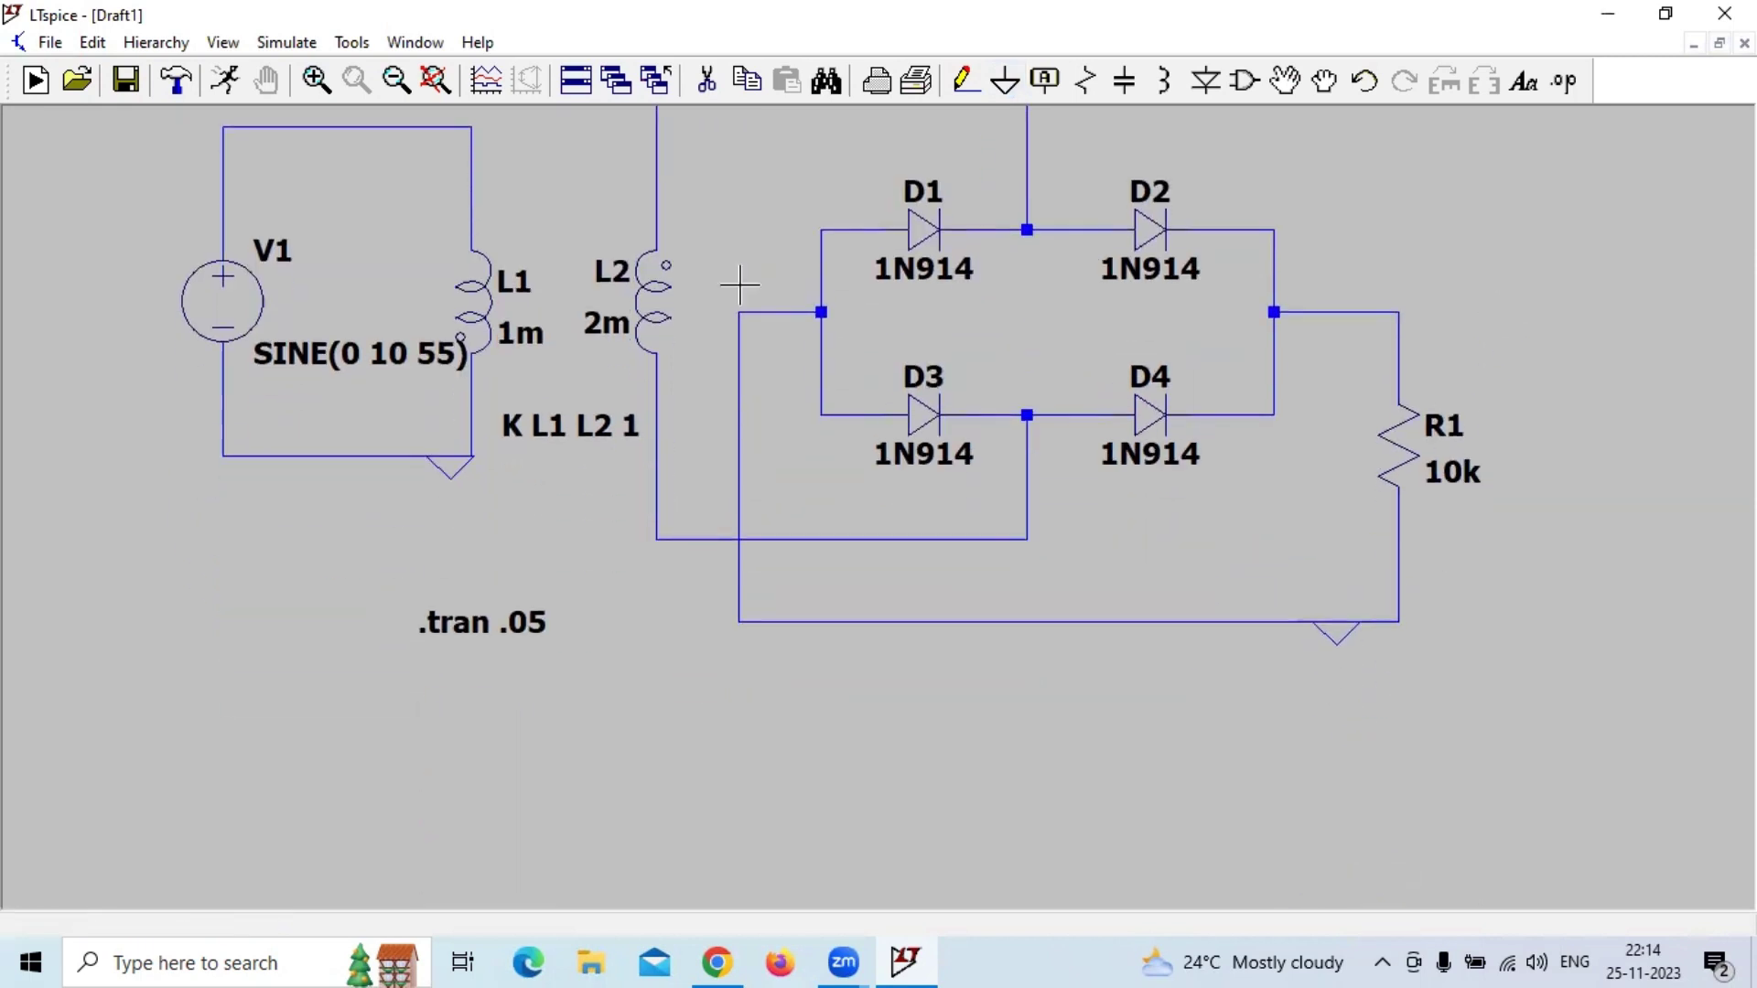
left_click(225, 81)
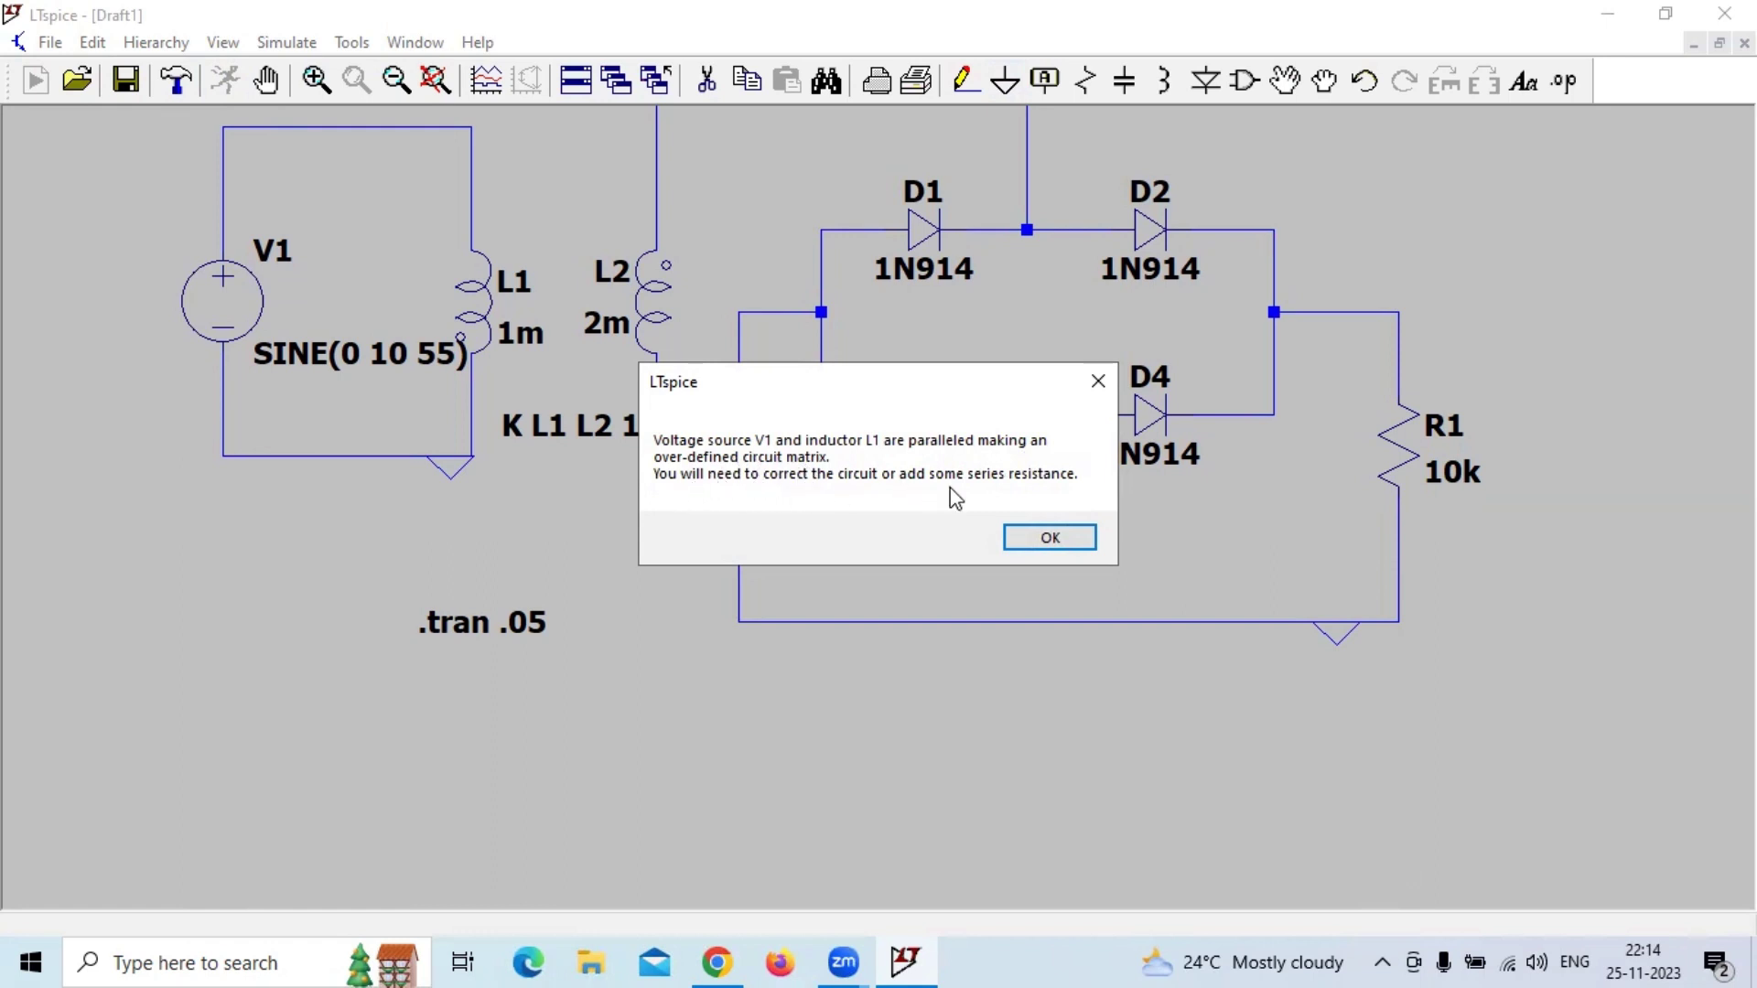
Step: Give V1 a 10m series resistance and run the simulation again
left_click(1027, 531)
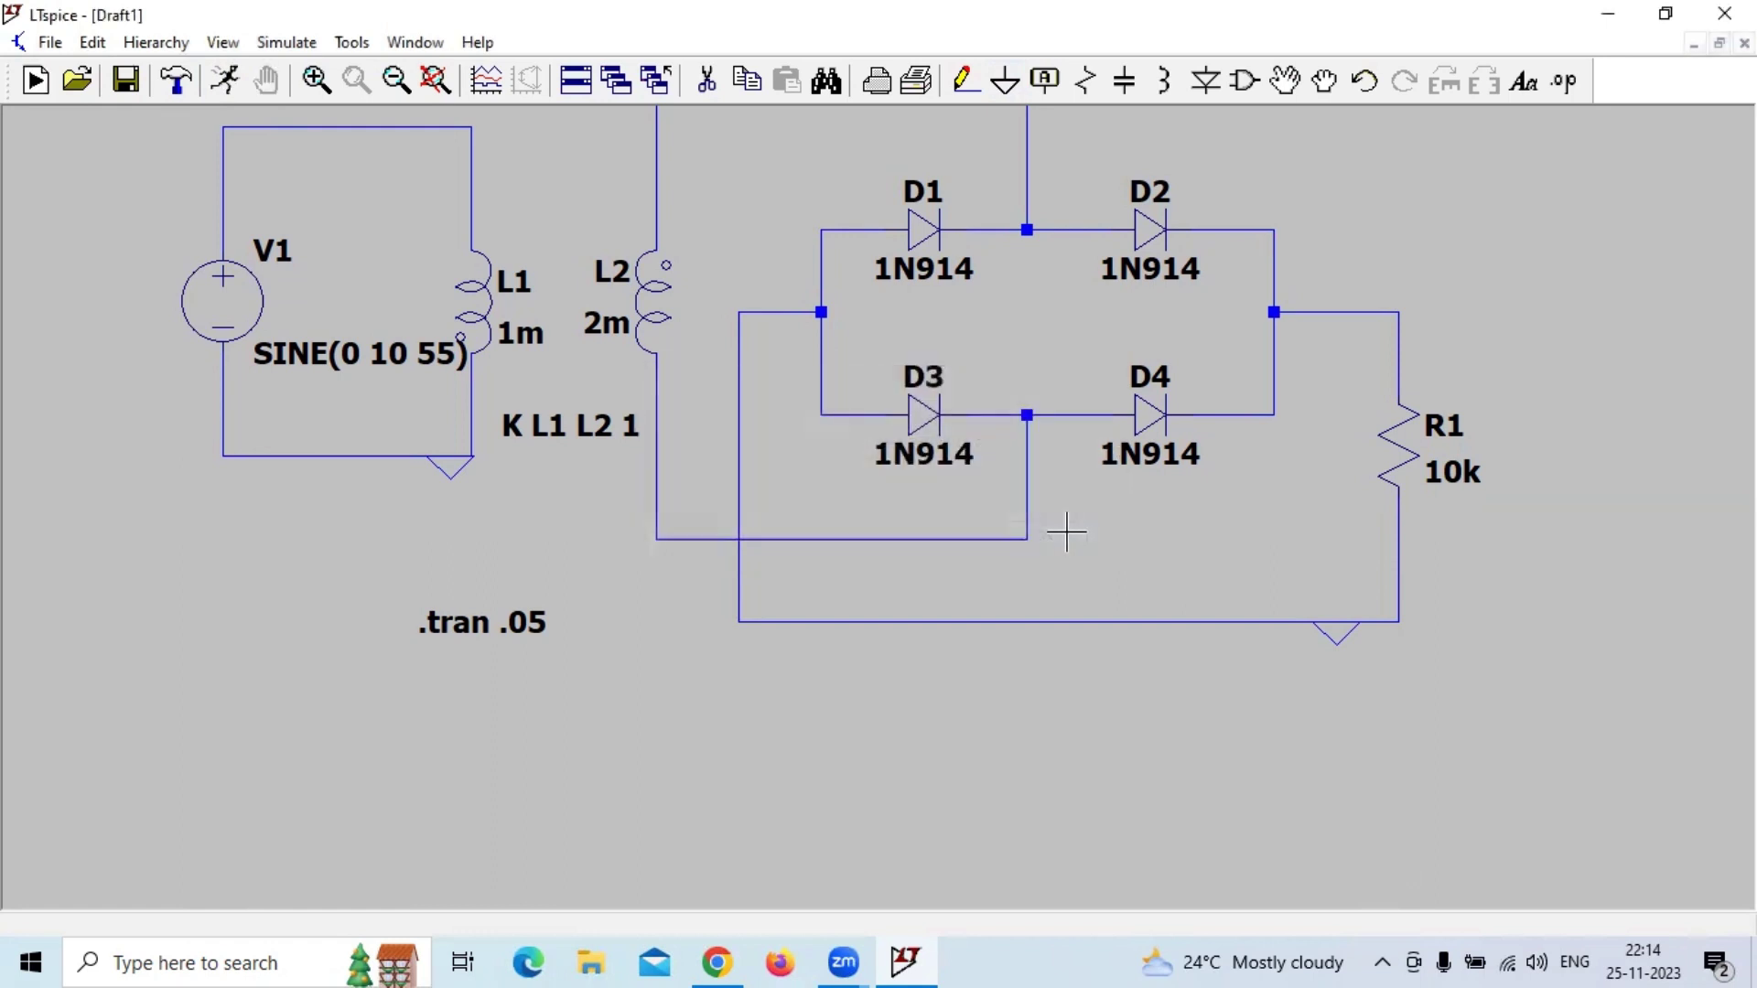
right_click(252, 314)
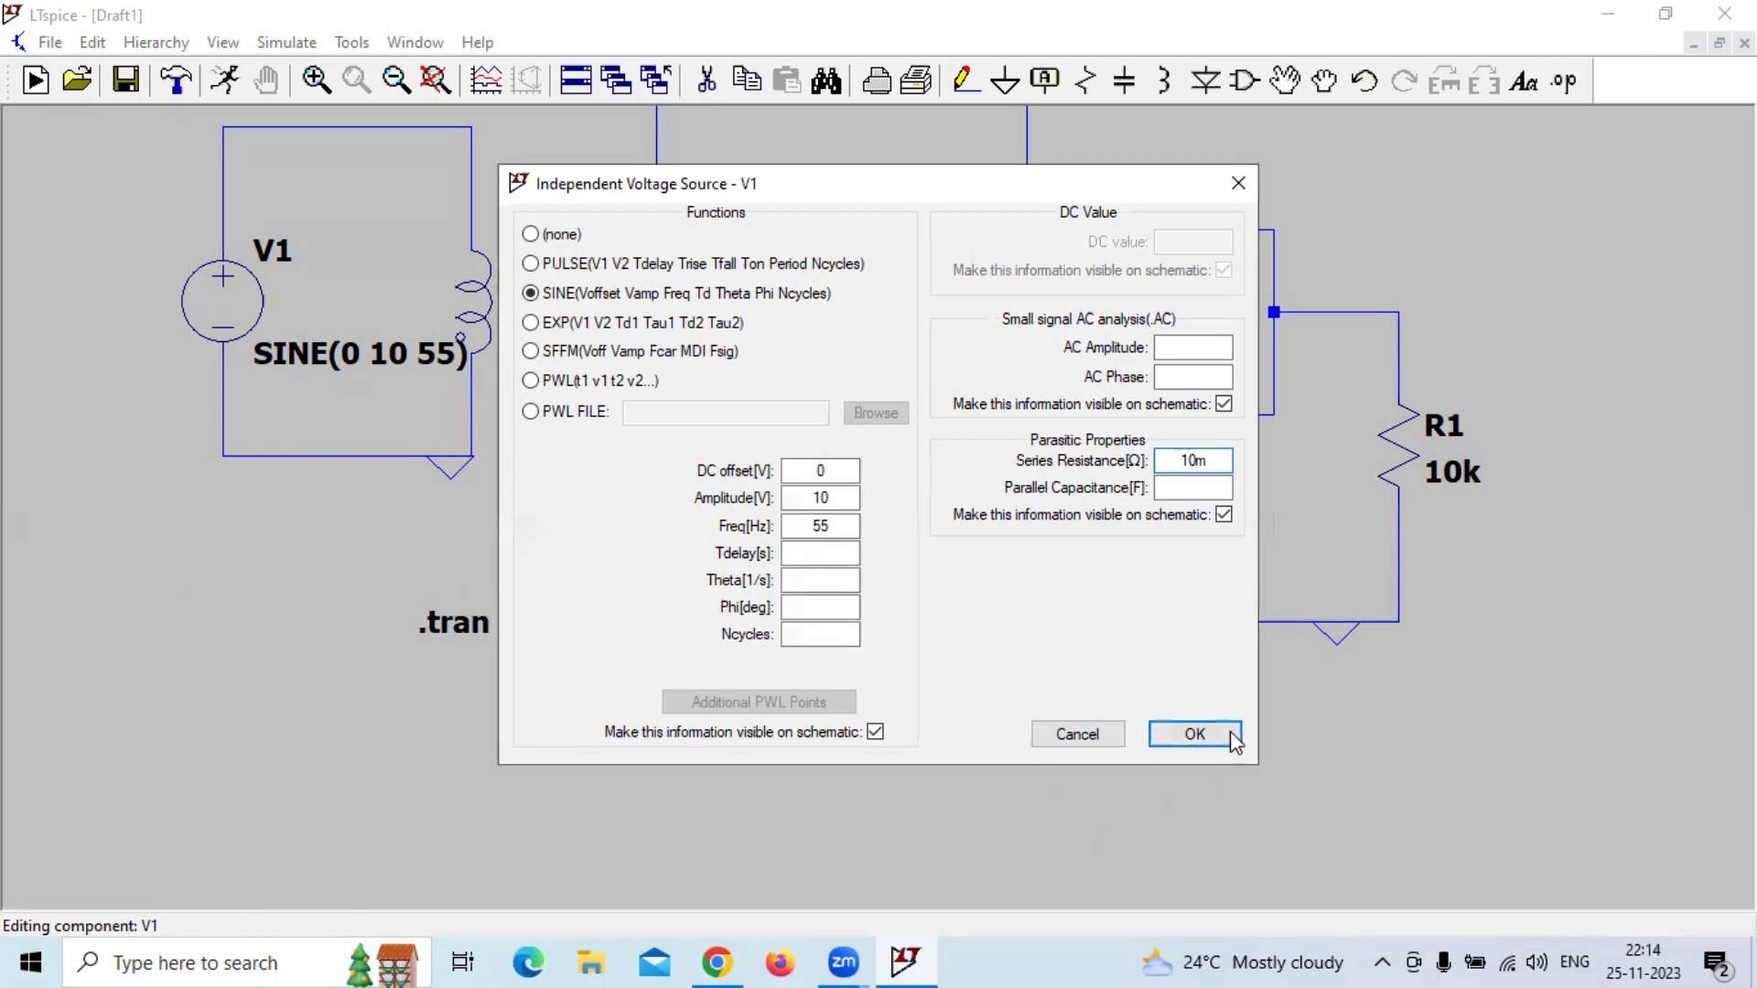
left_click(1160, 734)
left_click(225, 79)
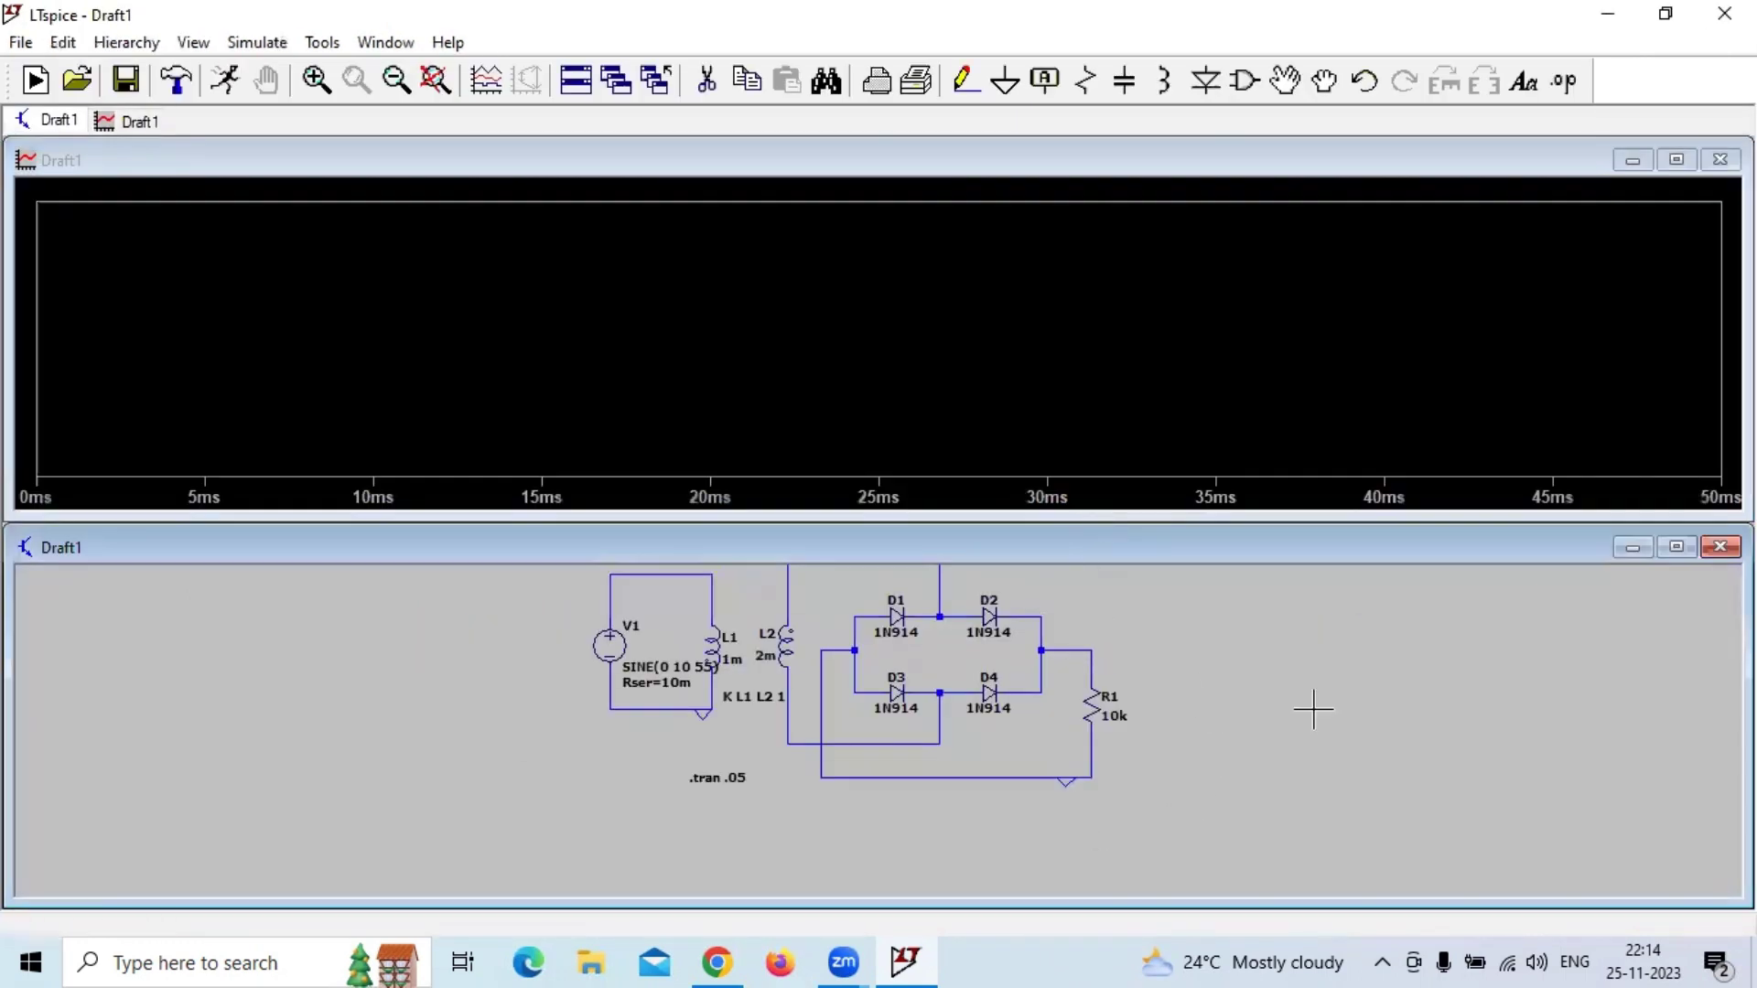
Step: Plot the secondary sine V(n002) and rectified output V(n003), then close the waveform window
left_click(694, 376)
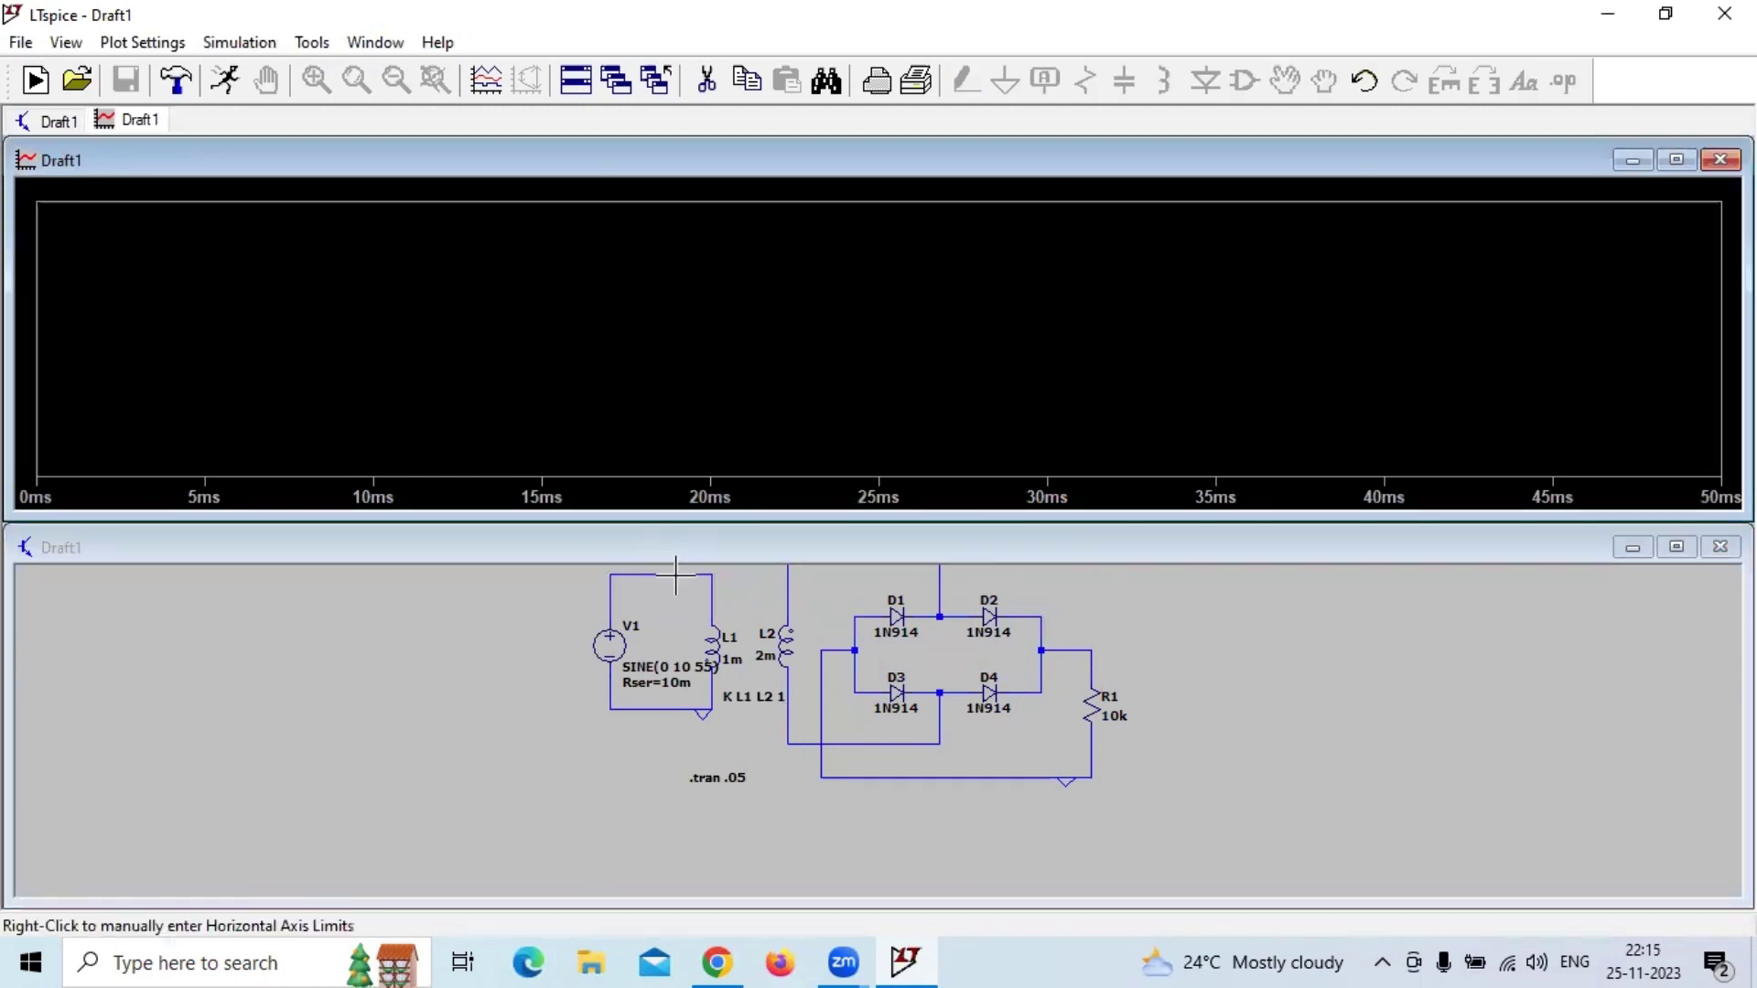
left_click(678, 575)
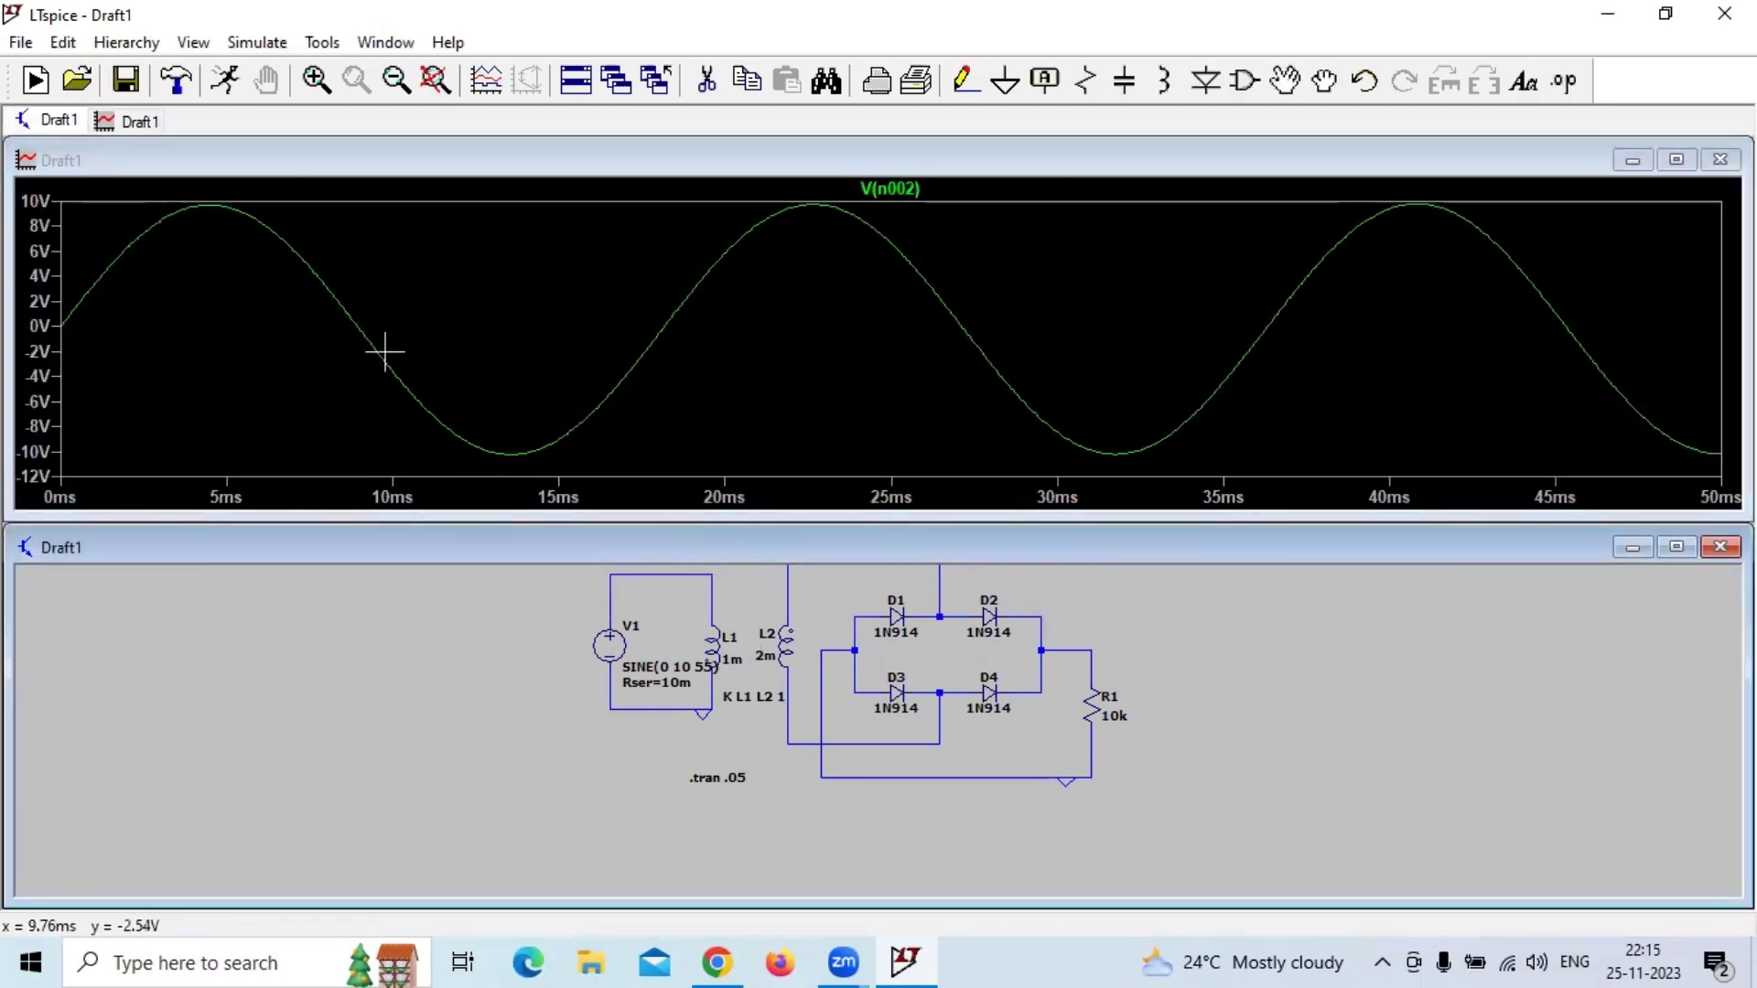
left_click(1104, 655)
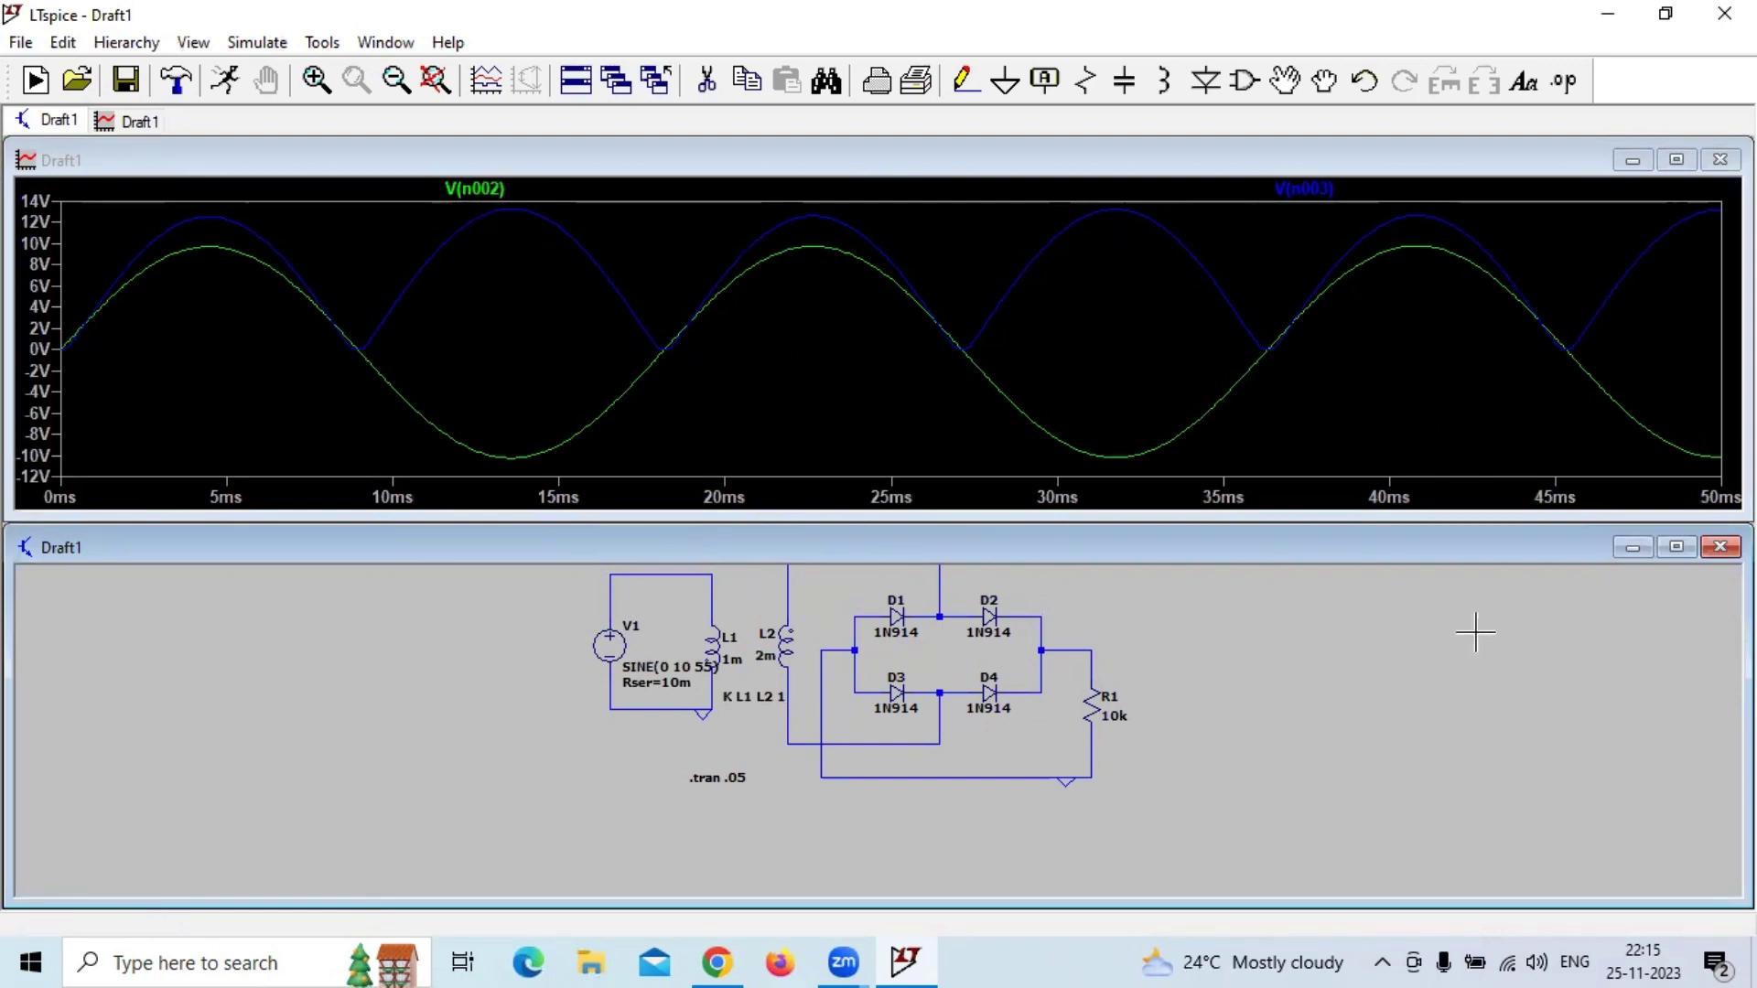
left_click(1720, 159)
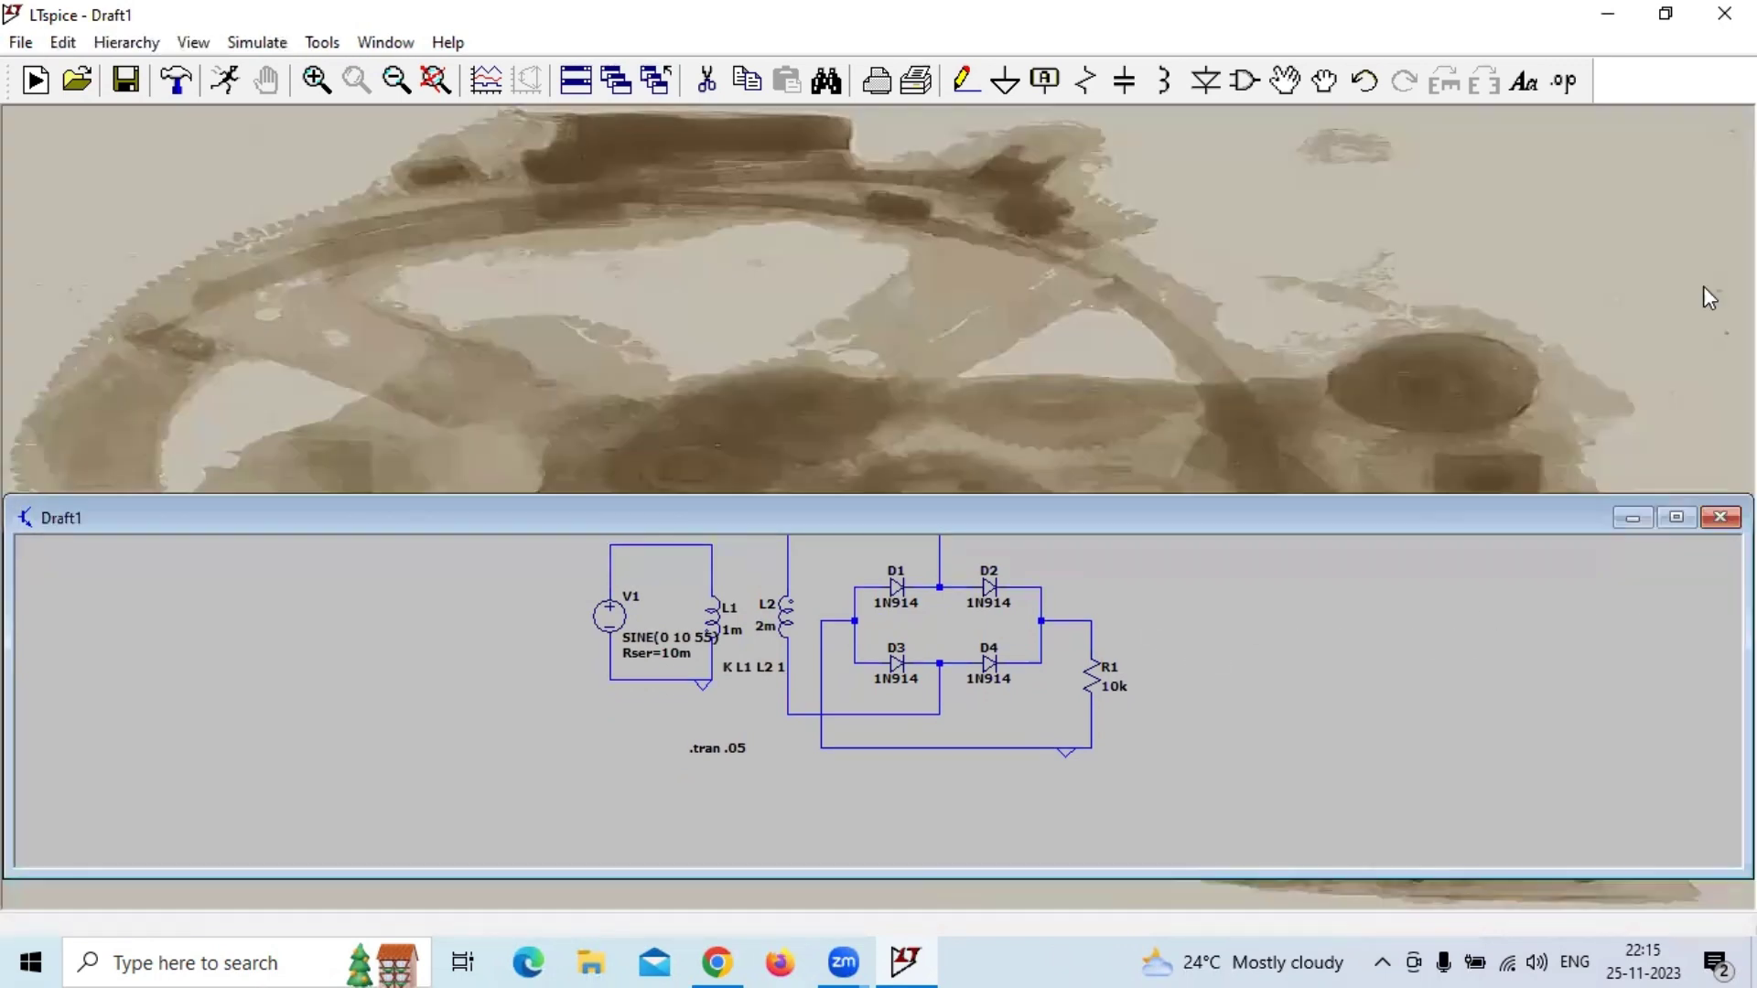
Step: Maximize the schematic and place capacitor C1 to the right of load resistor R1
left_click(1675, 519)
left_click(1164, 84)
left_click(1564, 395)
key("Escape")
Step: Wire C1's top and bottom to R1's nodes so it sits in parallel with the load
left_click(965, 80)
left_click(1398, 312)
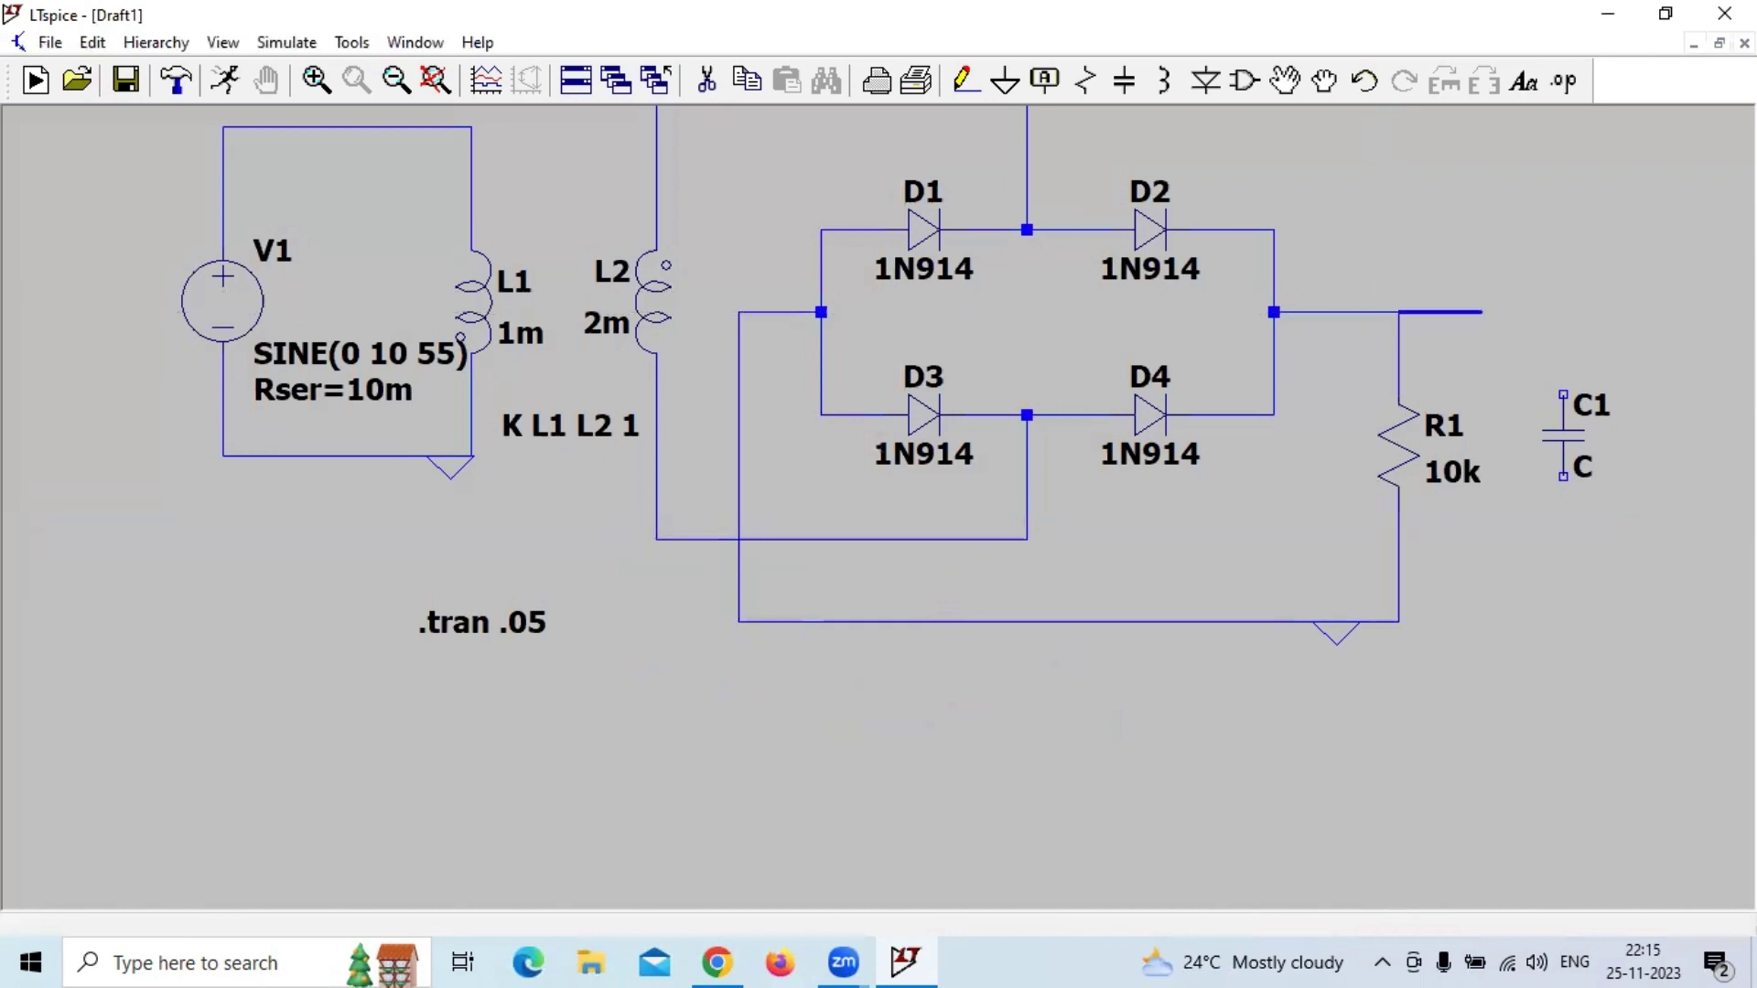
left_click(1564, 622)
left_click(1398, 622)
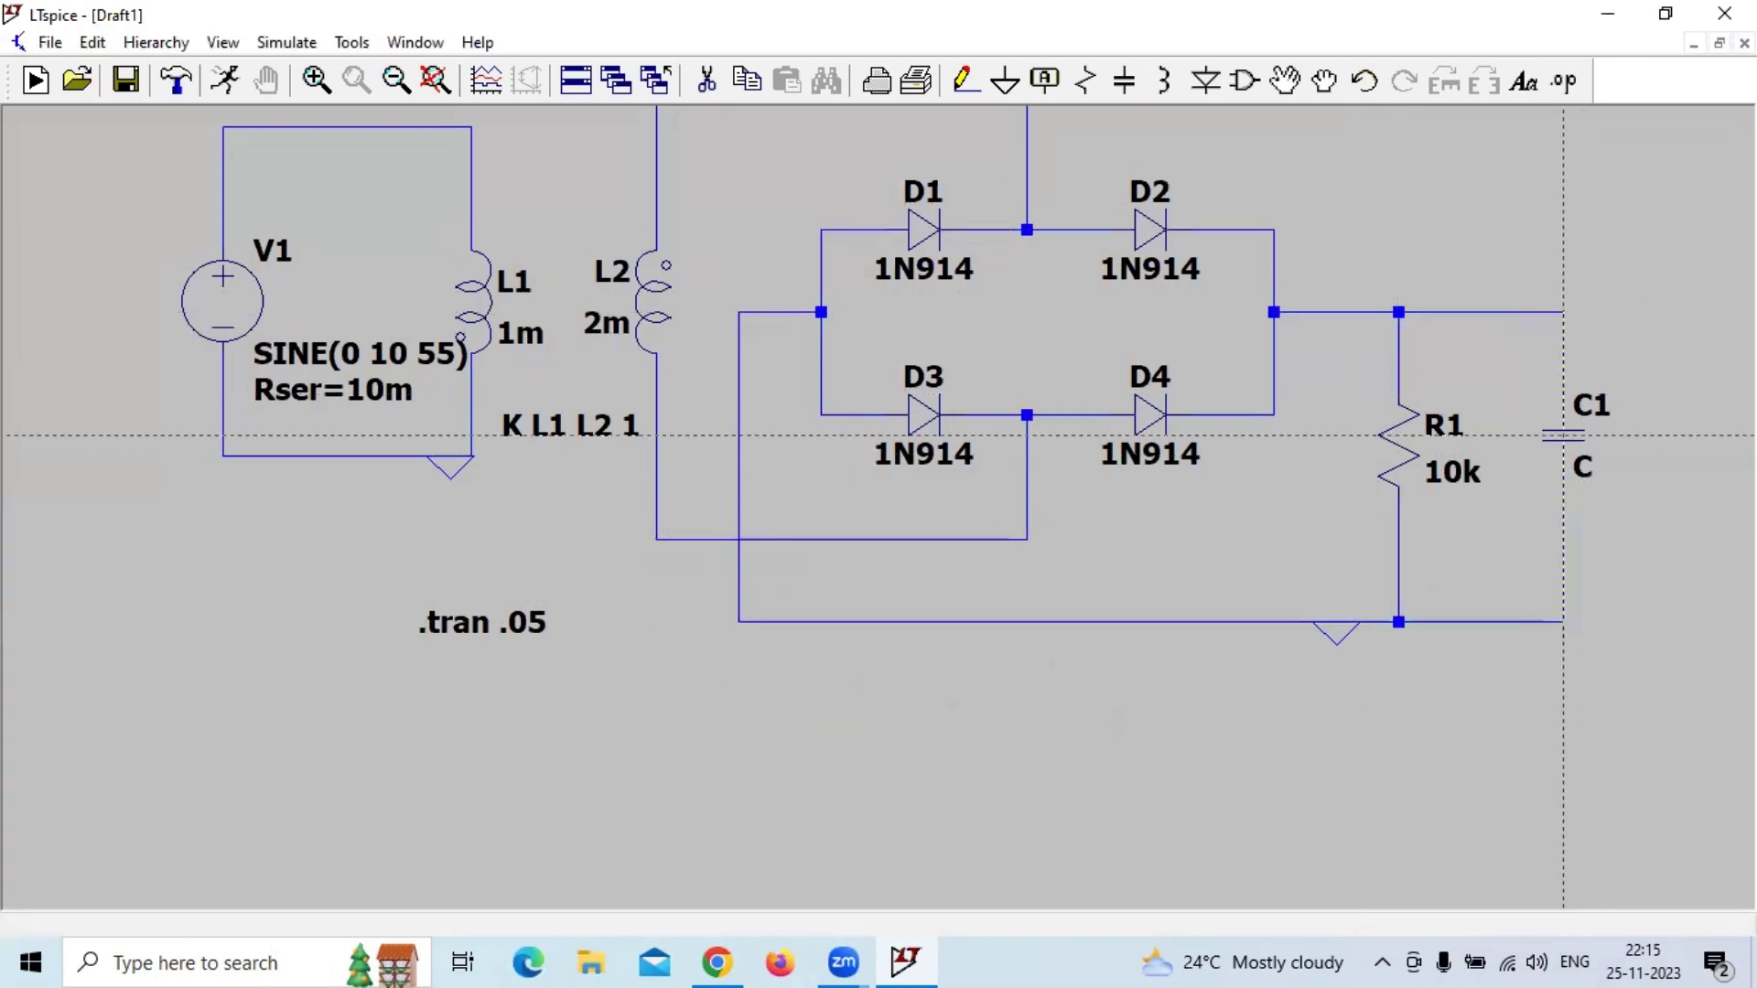